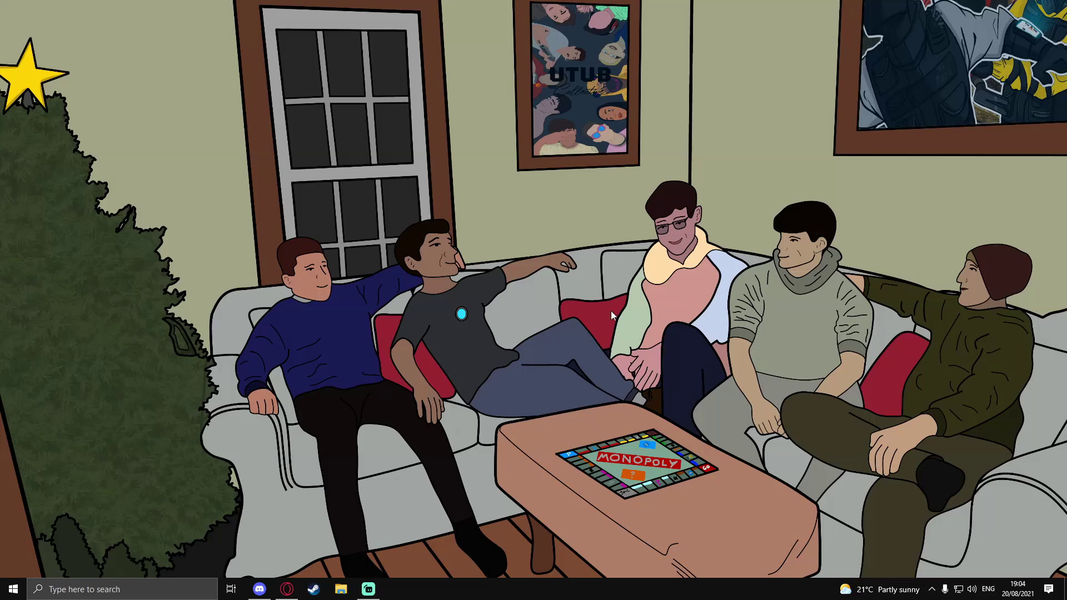
- Restore the ZAP-Hosting order page and review the FIVE: FiveM Mod (txAdmin) product tile
left_click(286, 595)
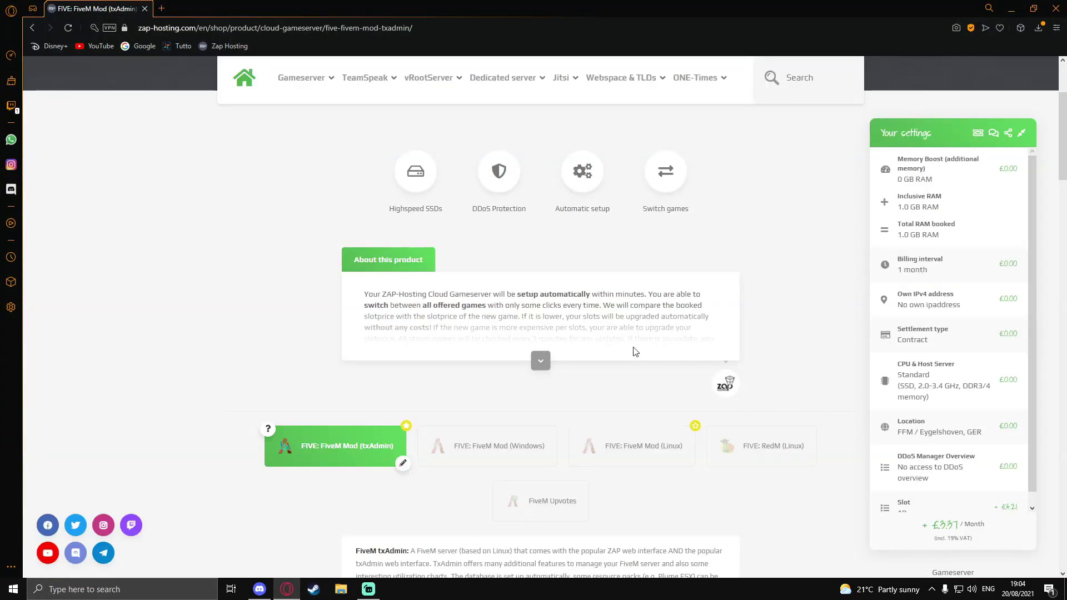
scroll(633, 351, "down", 2)
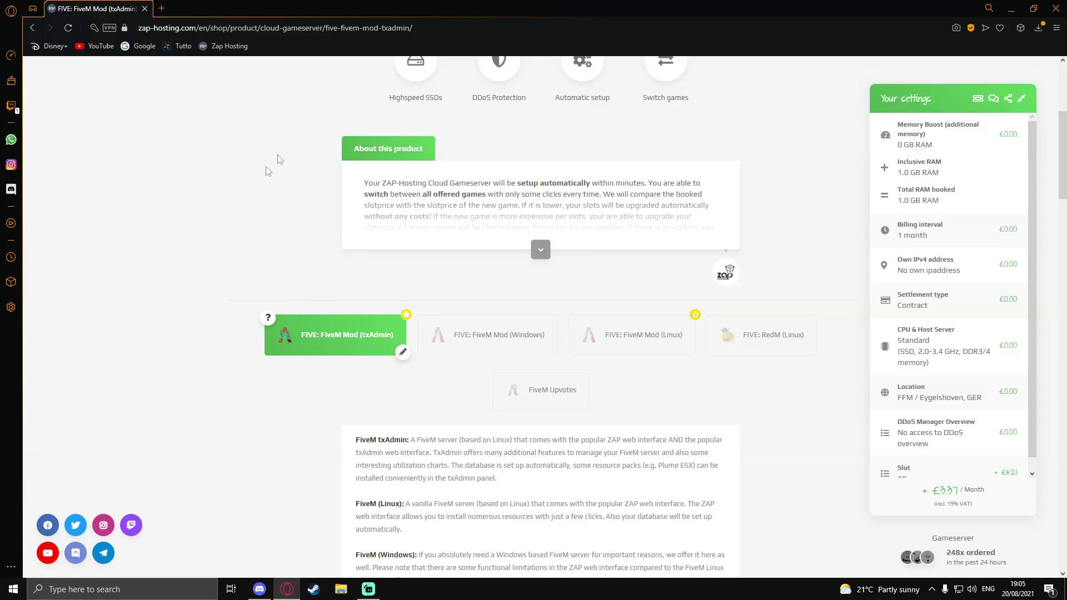
scroll(256, 192, "up", 1)
scroll(350, 281, "down", 1)
double_click(302, 335)
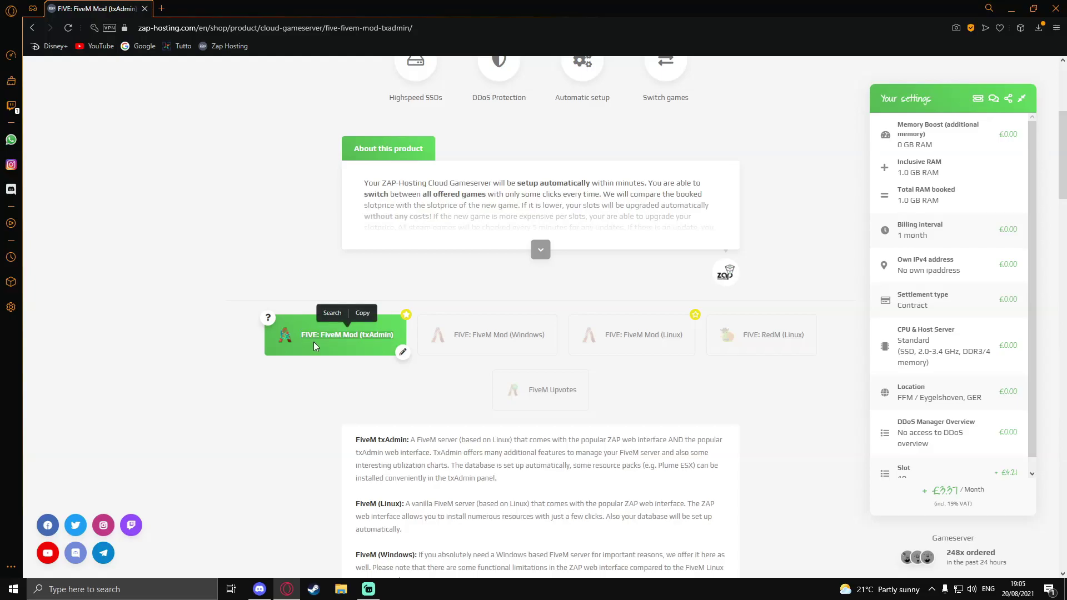
left_click(318, 343)
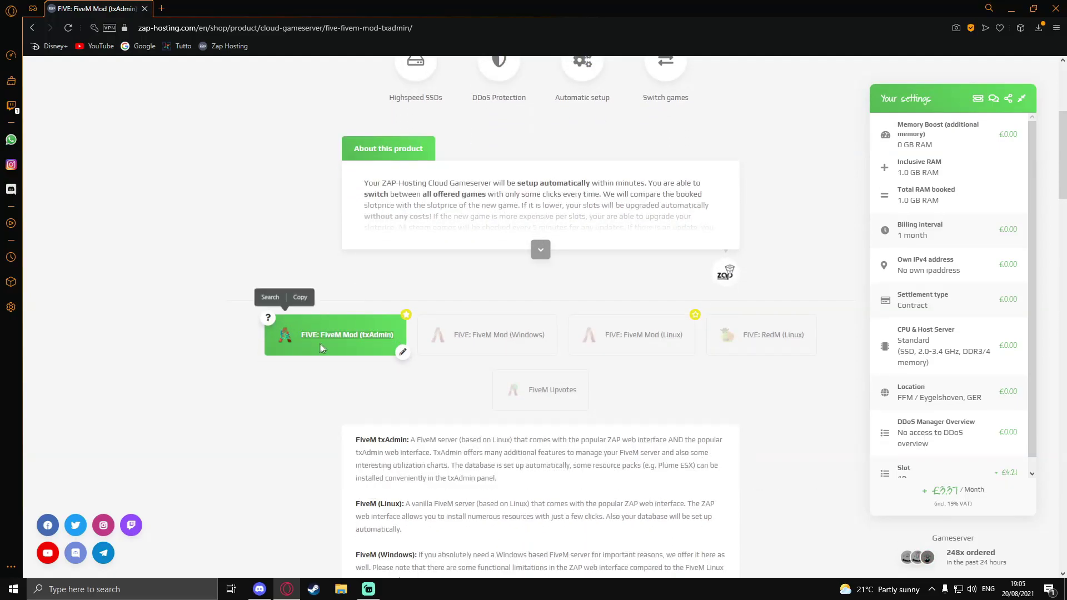
scroll(349, 325, "down", 9)
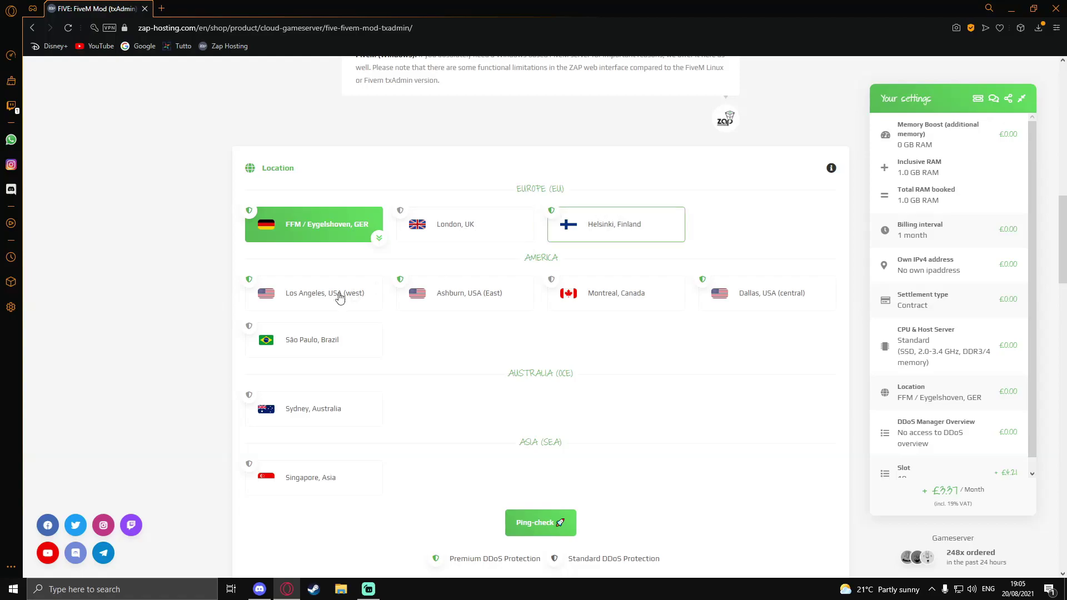
scroll(350, 380, "down", 2)
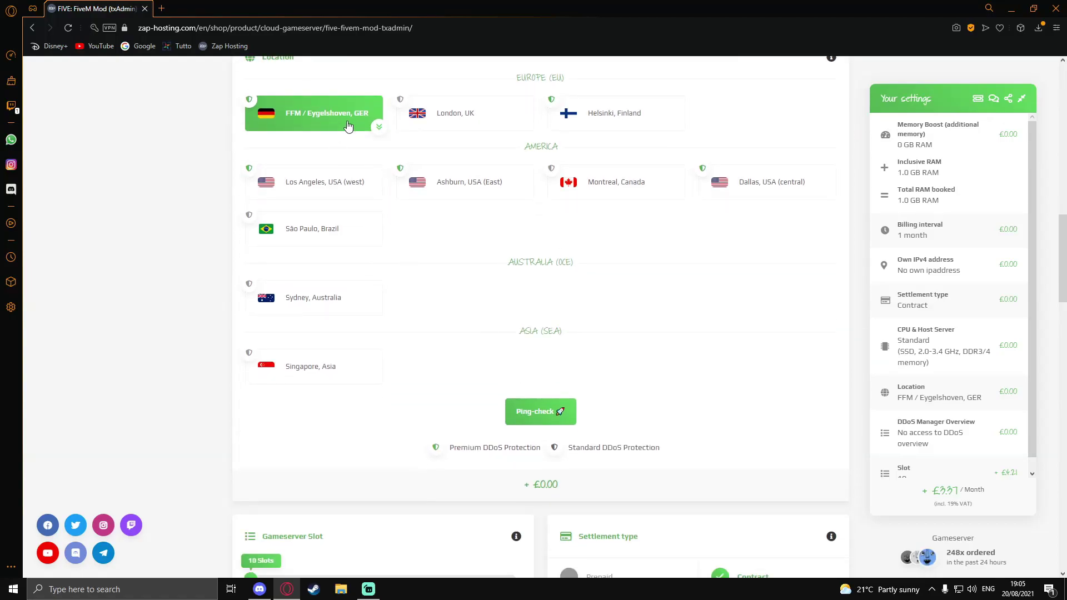
scroll(345, 129, "up", 2)
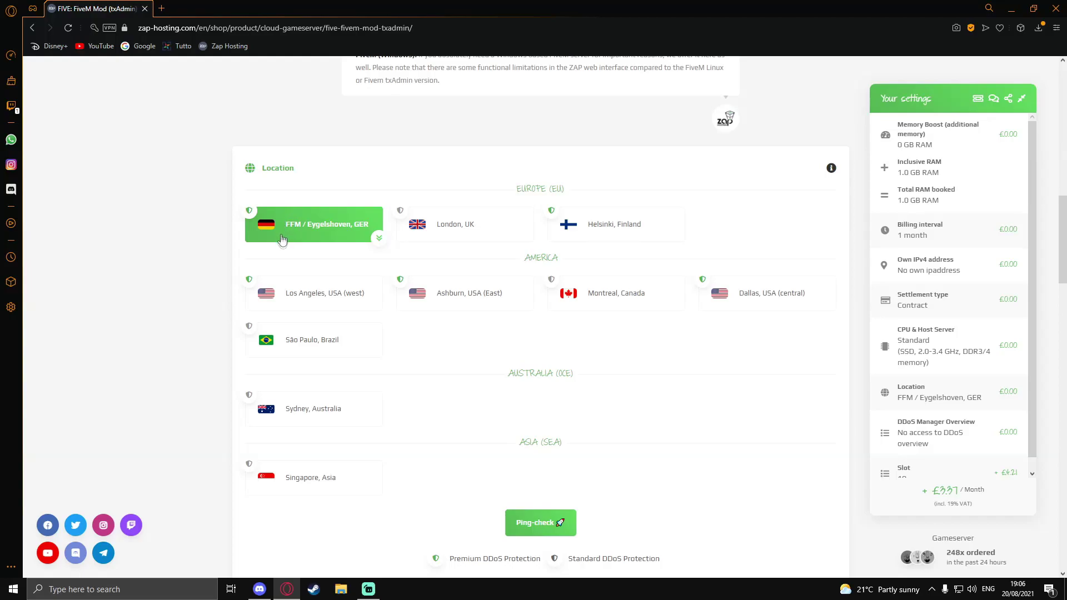
scroll(281, 241, "down", 6)
scroll(281, 244, "down", 2)
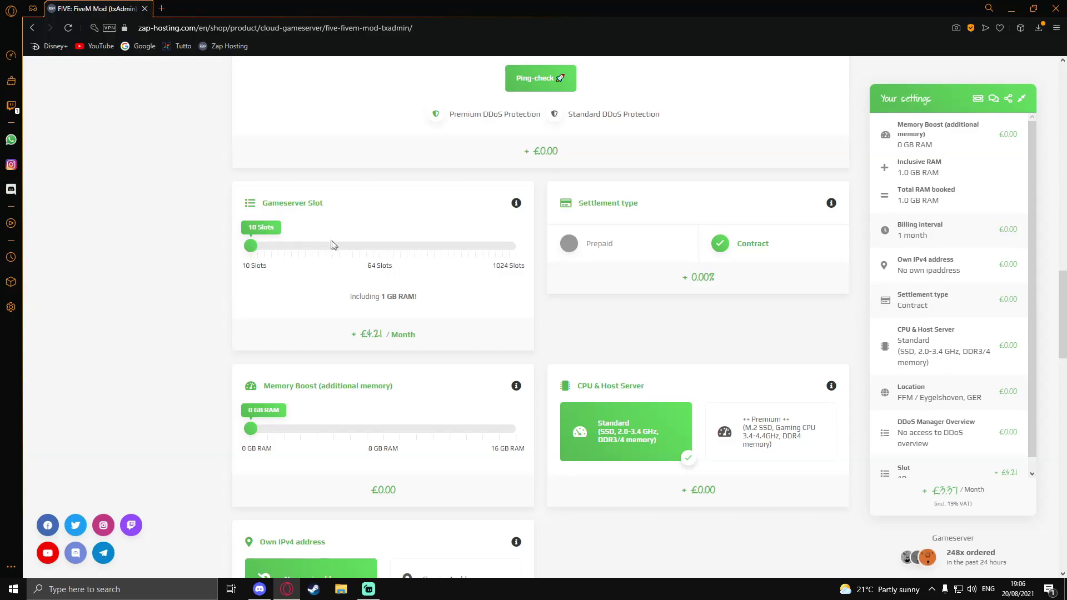
mouse_move(250, 245)
left_mouse_down()
mouse_move(274, 245)
mouse_move(251, 246)
left_mouse_up()
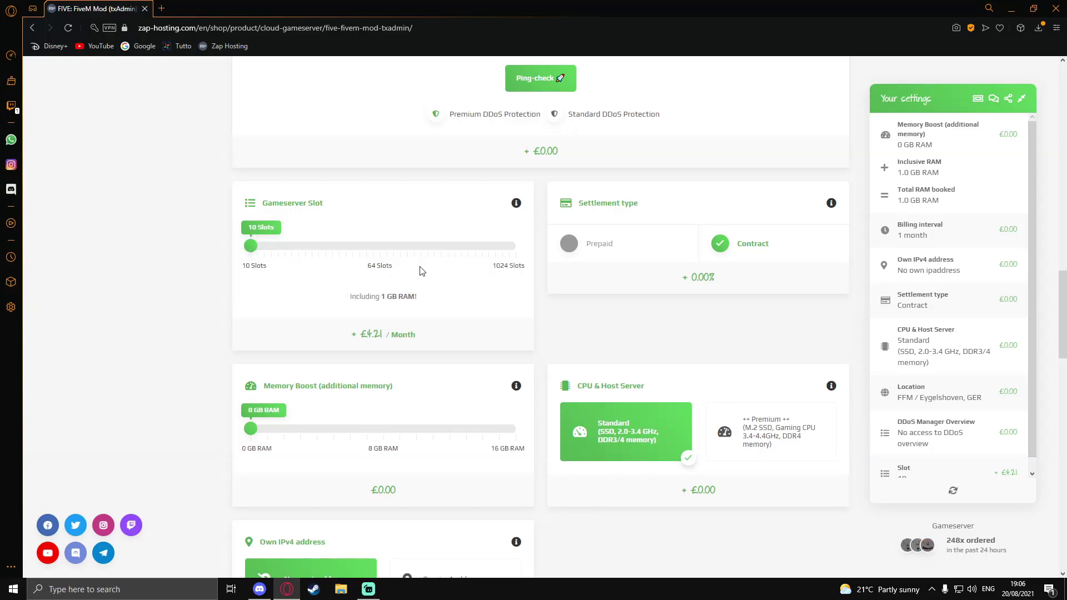
left_click(602, 247)
left_click(656, 250)
left_click(719, 244)
scroll(448, 324, "down", 2)
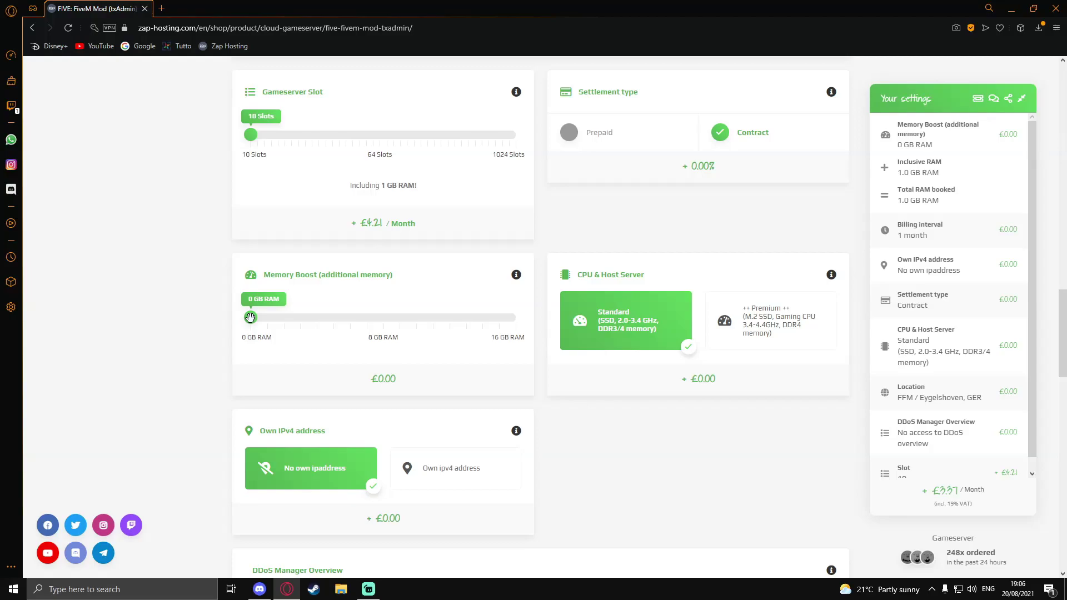
mouse_move(251, 317)
left_mouse_down()
mouse_move(369, 317)
mouse_move(244, 322)
left_mouse_up()
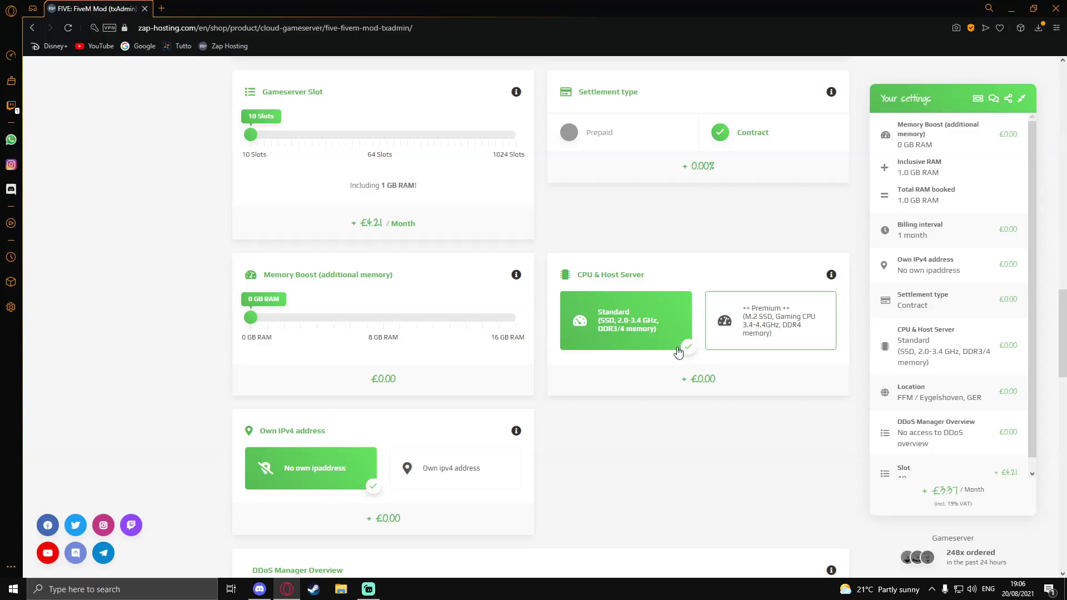
scroll(640, 372, "down", 2)
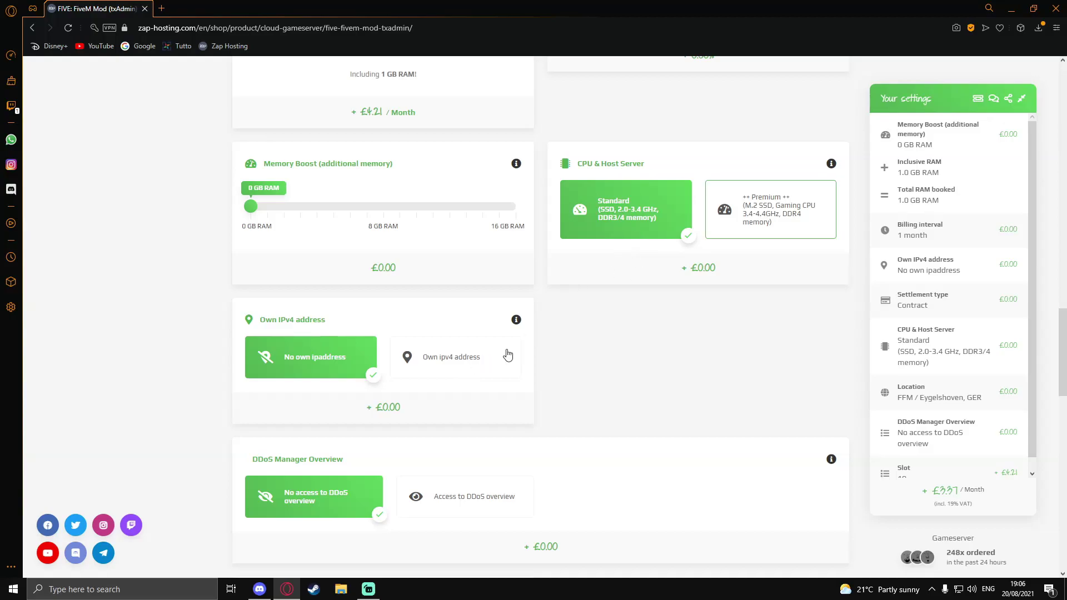
scroll(536, 340, "down", 1)
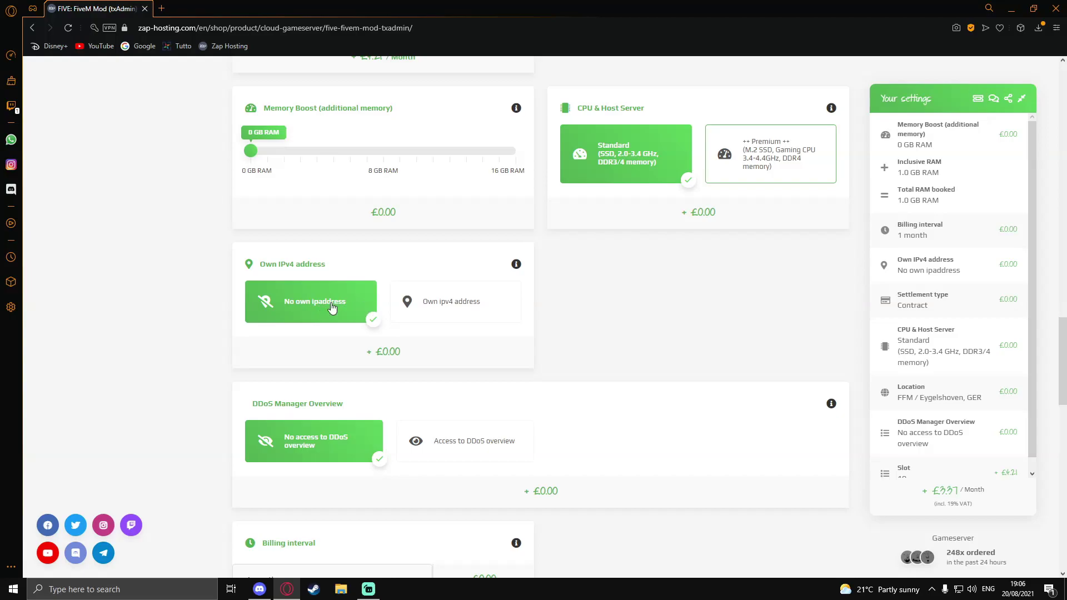
scroll(569, 262, "down", 2)
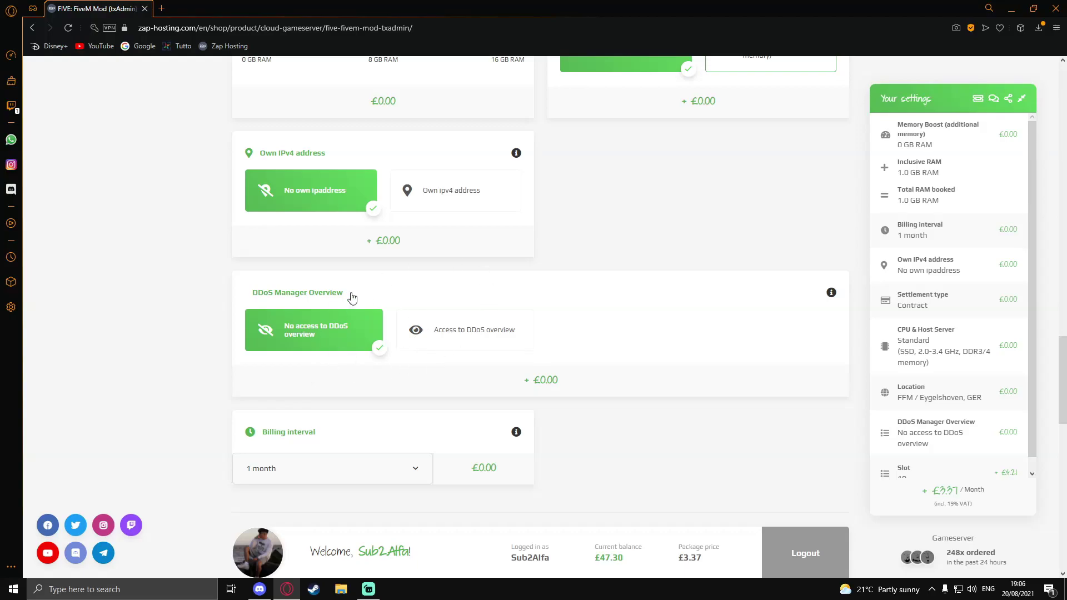
scroll(567, 310, "up", 1)
scroll(567, 309, "down", 4)
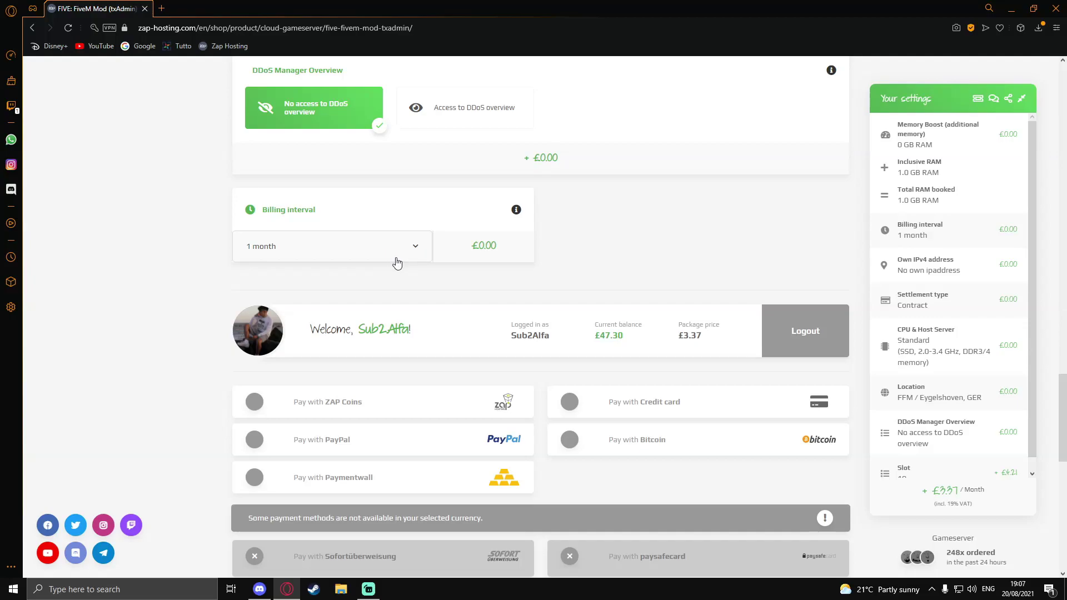
scroll(400, 262, "down", 2)
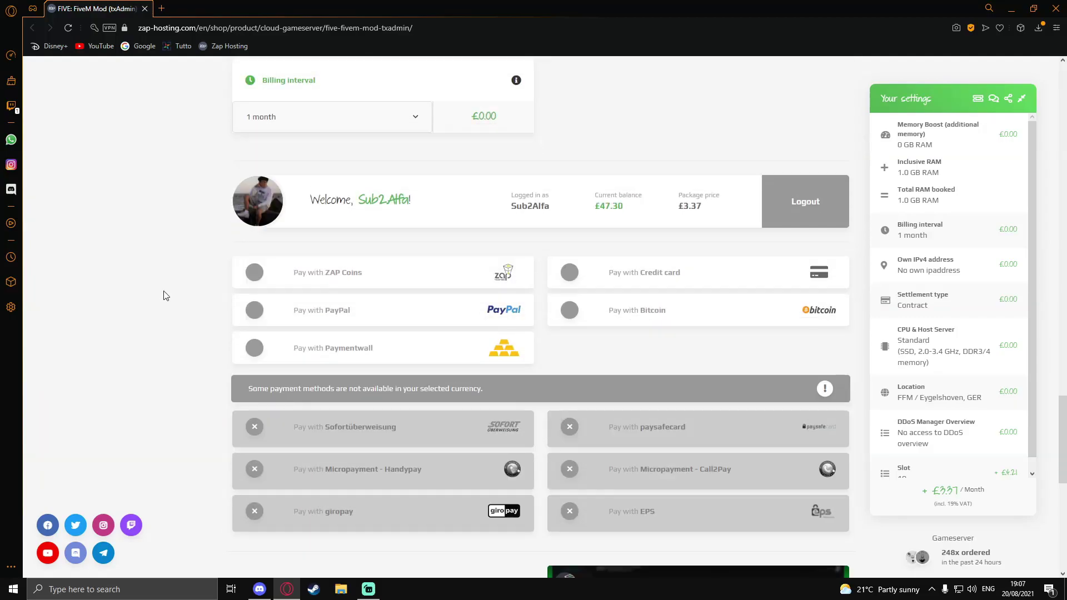
scroll(361, 224, "up", 10)
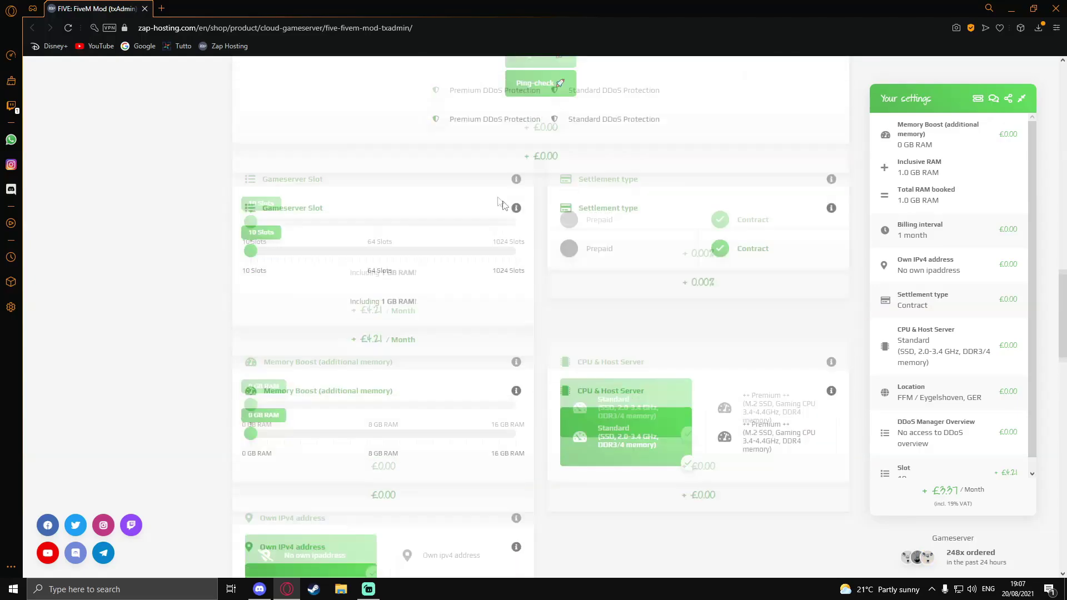
scroll(543, 288, "down", 10)
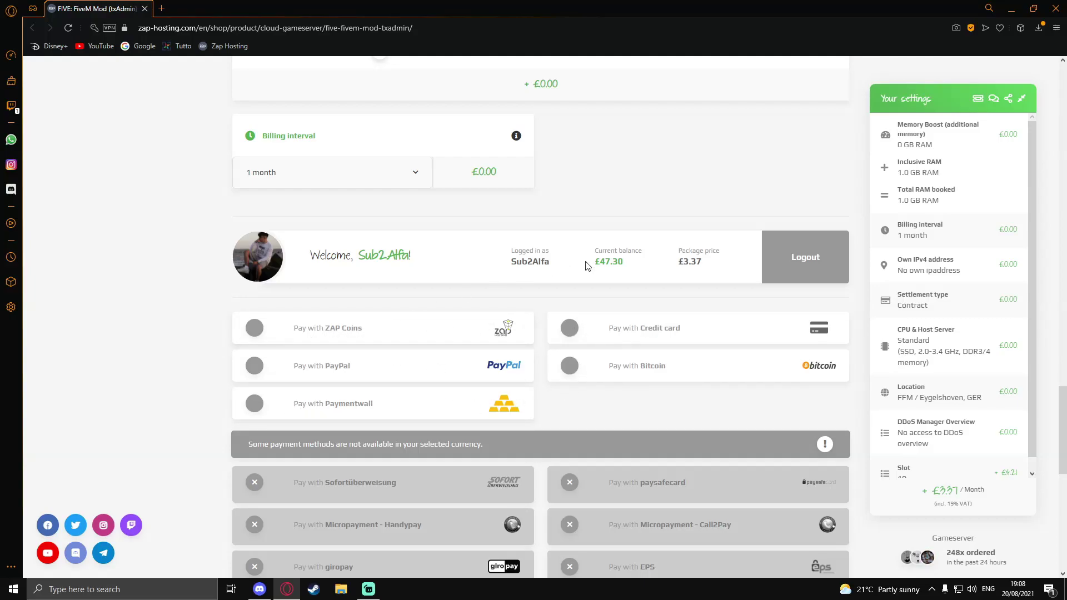
left_click_drag(587, 265, 621, 261)
- Choose ZAP Coins as the payment method and accept the terms and privacy policy
left_click(598, 253)
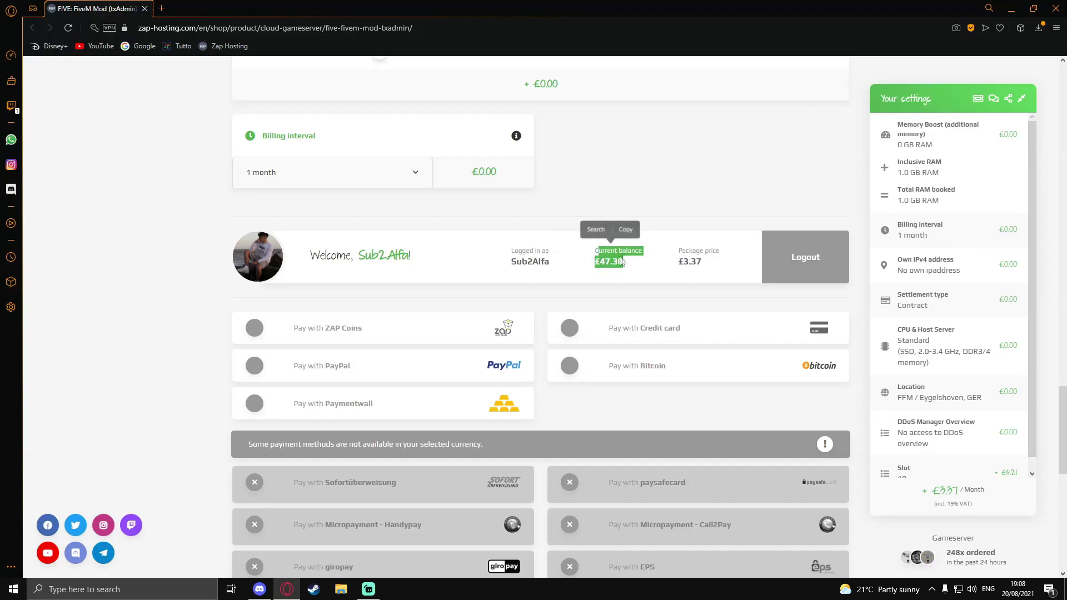
left_click(622, 261)
left_click(365, 339)
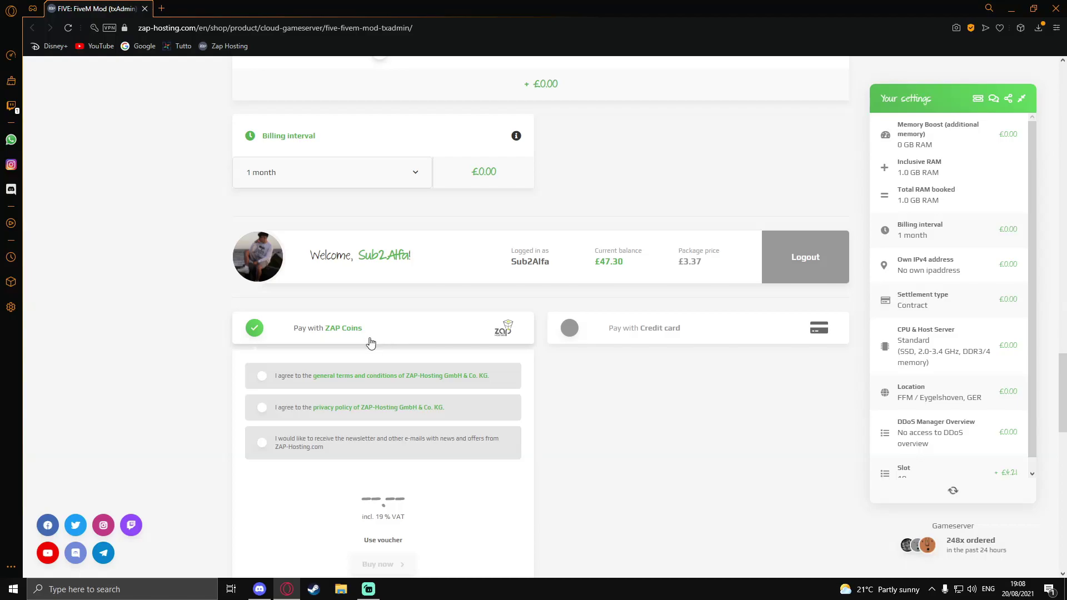
scroll(370, 343, "down", 1)
left_click(262, 320)
left_click(261, 351)
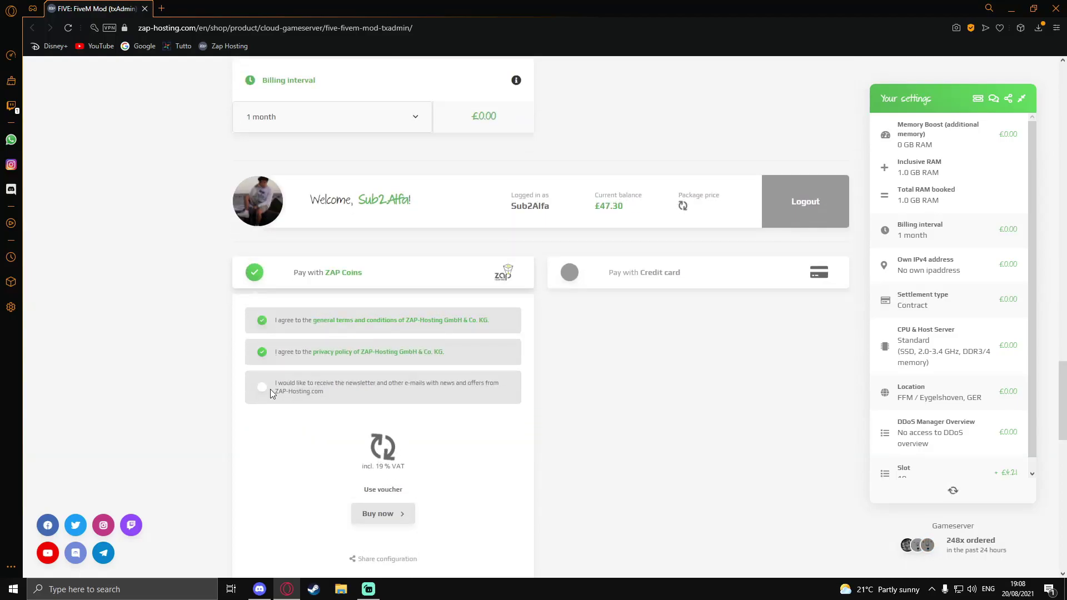
scroll(272, 393, "down", 3)
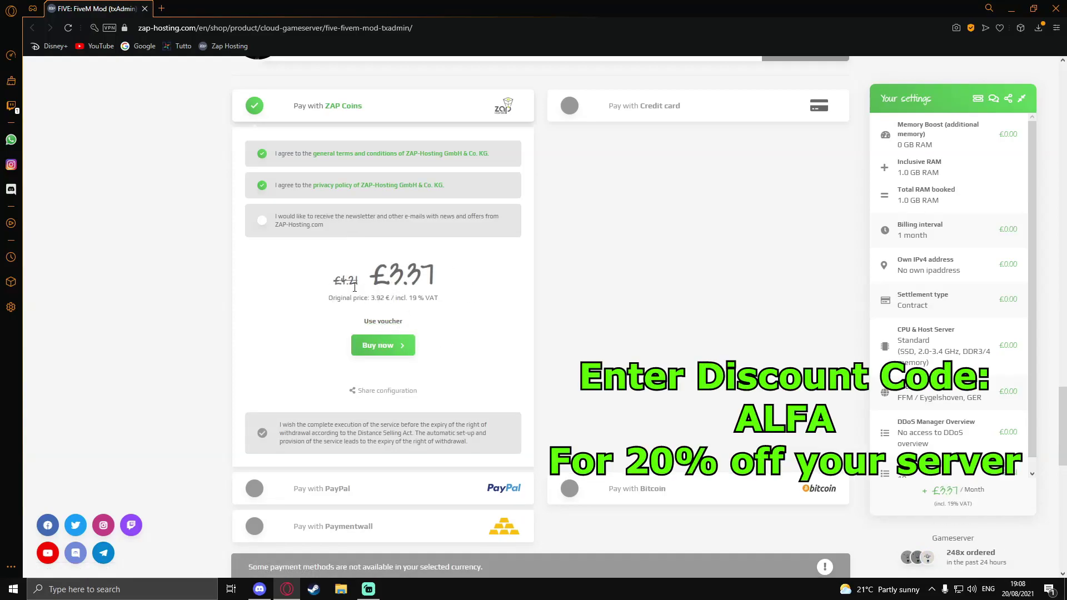
- Redeem the ALFA voucher for the £3.37 price and place the order
left_click(373, 321)
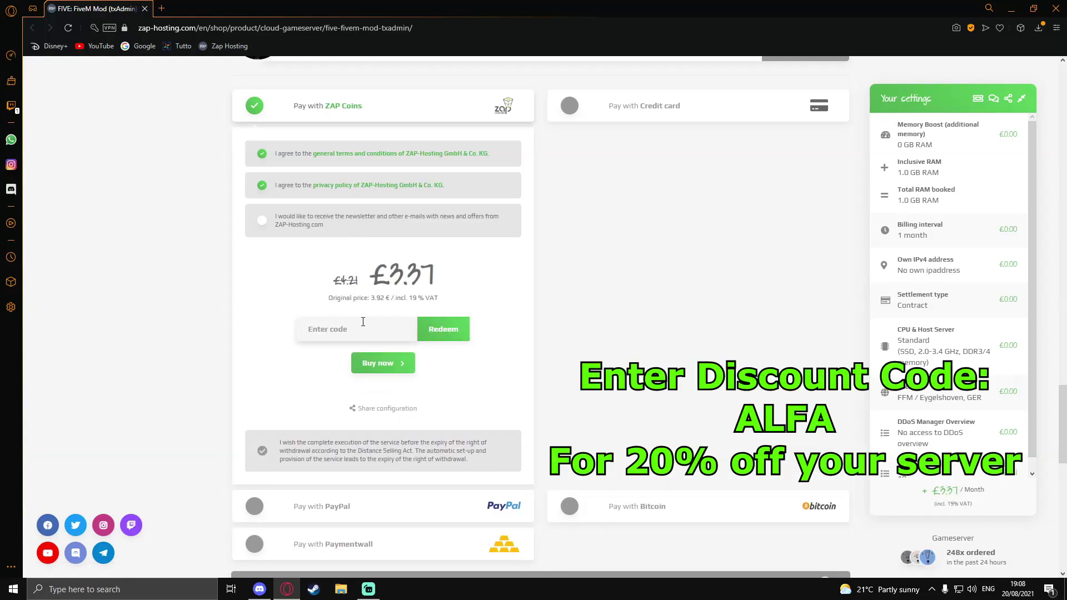
type("ALFA")
left_click_drag(363, 327, 306, 329)
left_click(439, 331)
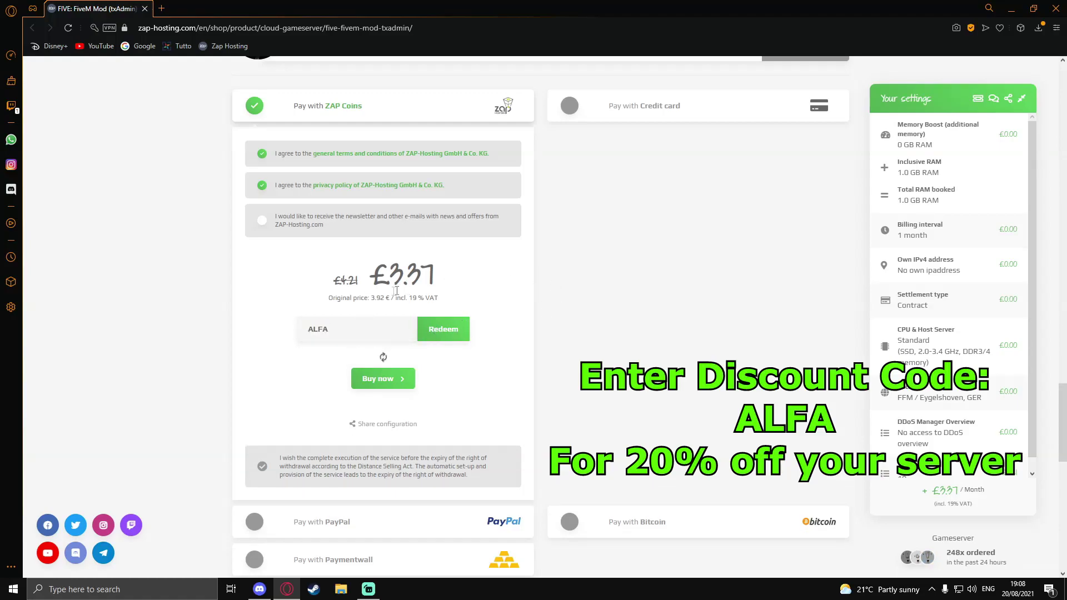
left_click_drag(453, 285, 336, 279)
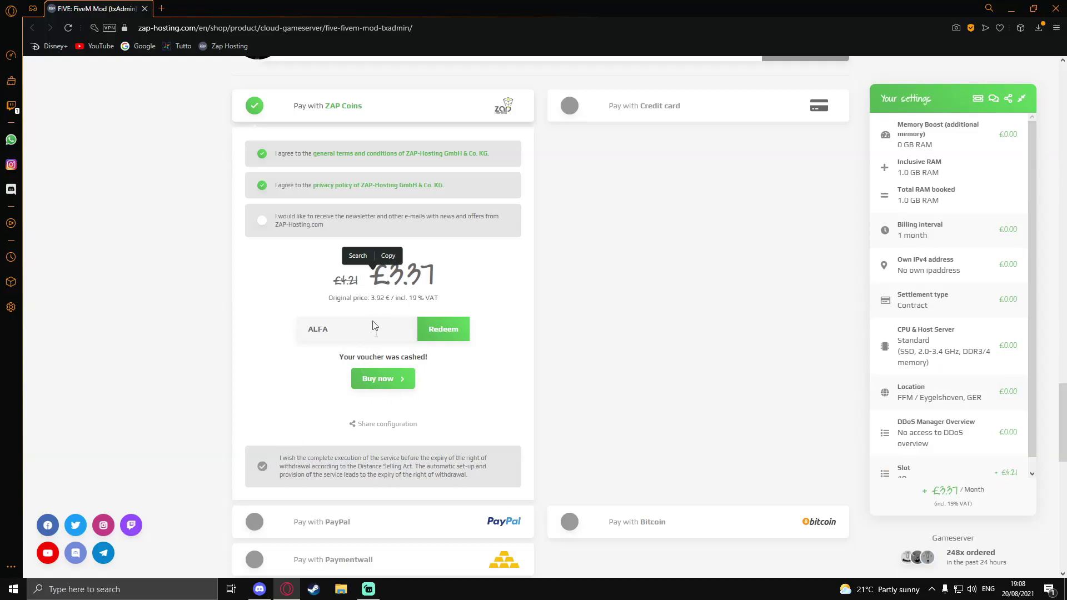
left_click(391, 384)
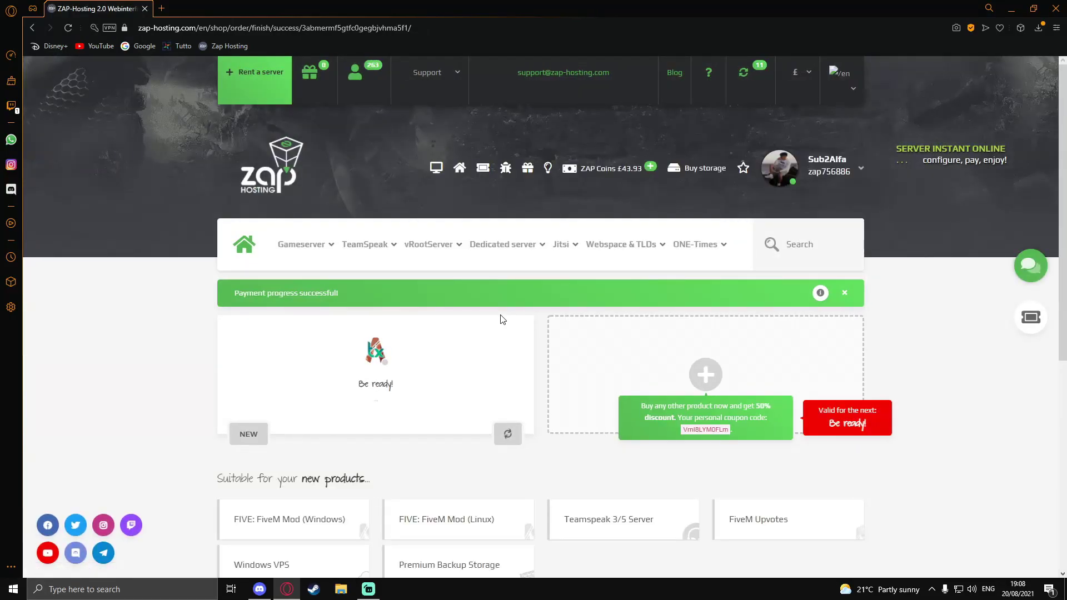
- Review the success page's 50% discount offer and personal coupon code while the server provisions
scroll(498, 316, "down", 1)
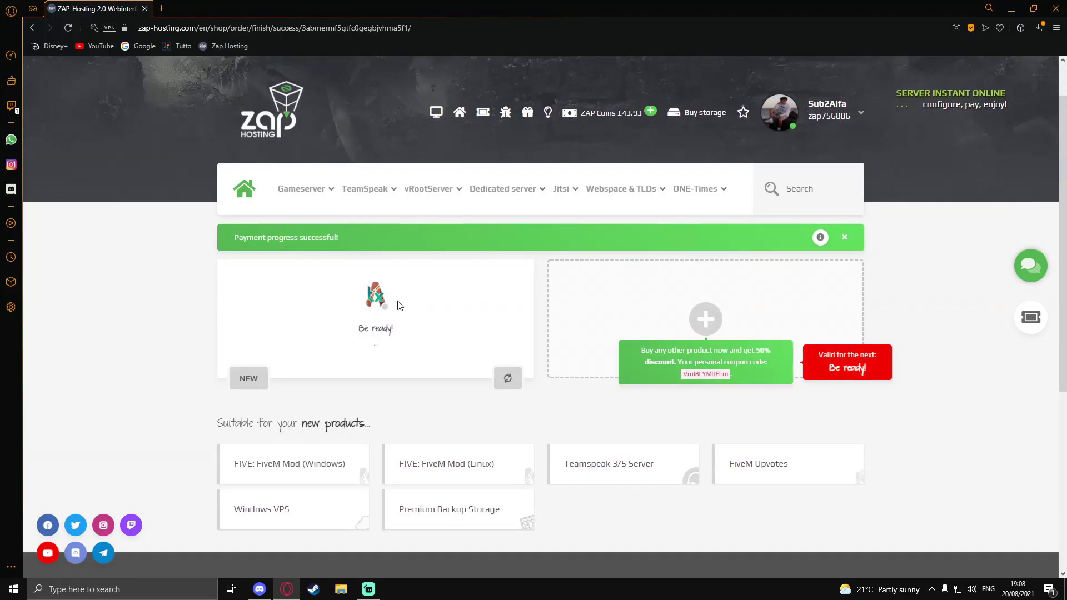
left_click_drag(774, 351, 689, 354)
left_click(741, 364)
left_click(696, 328)
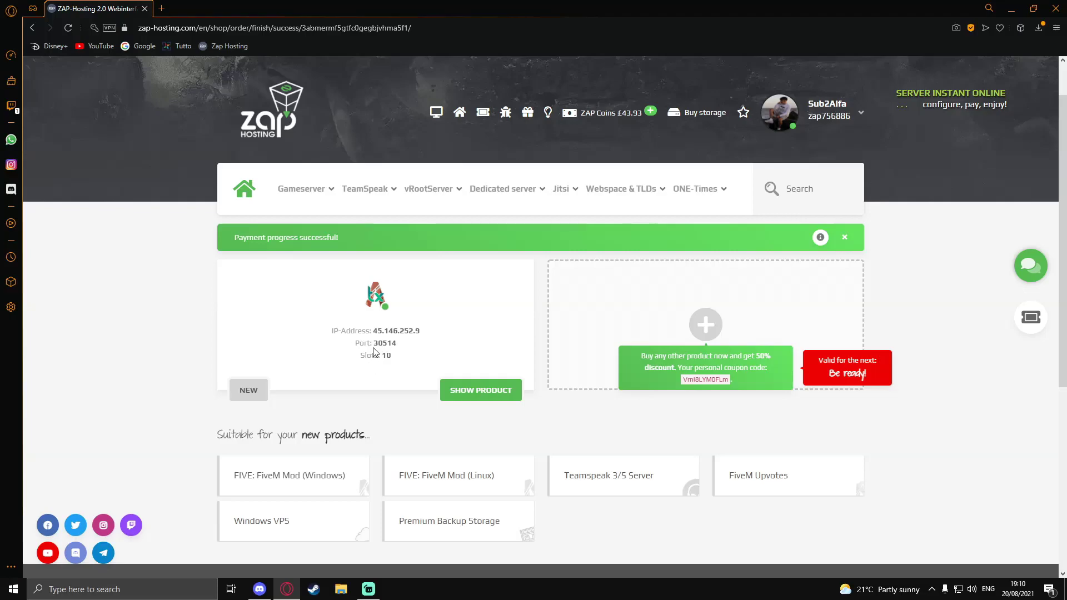
- Open the new FiveM server's management page and follow the txAdmin interface link into a new tab
left_click(477, 392)
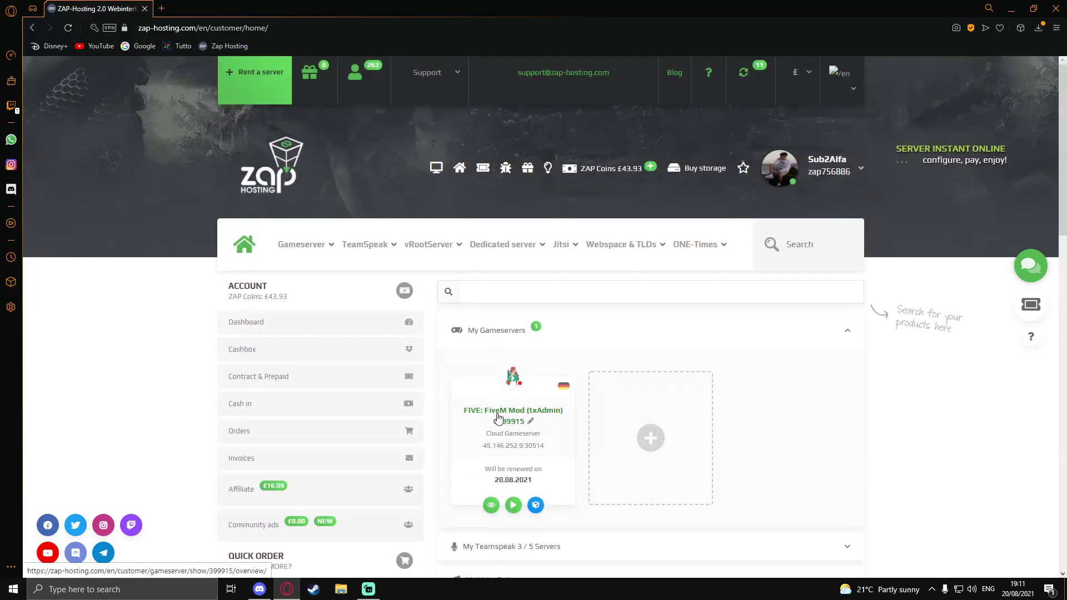
left_click(498, 416)
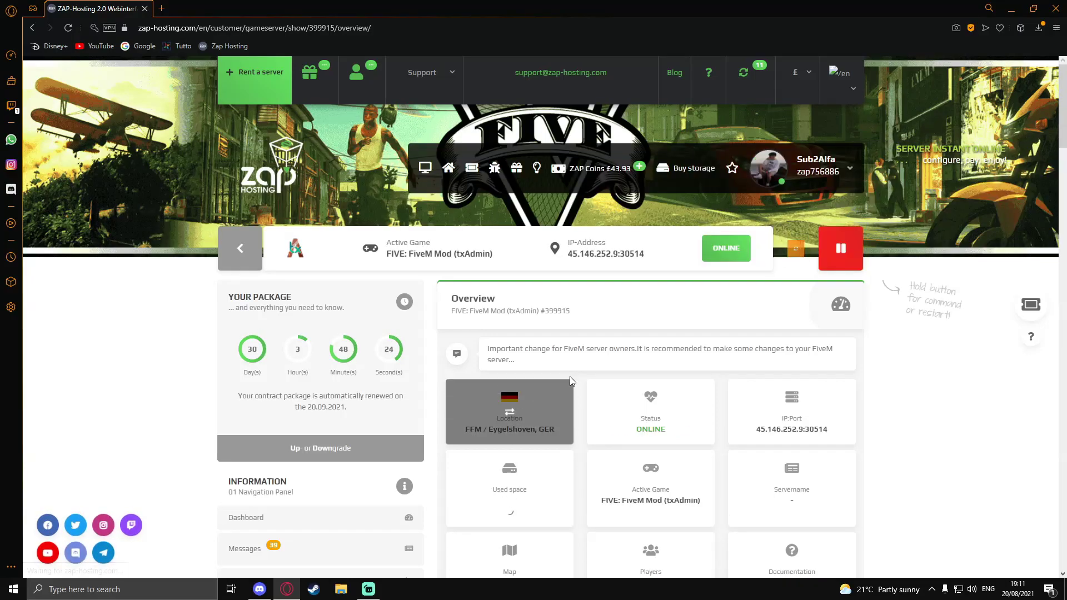
scroll(586, 341, "down", 2)
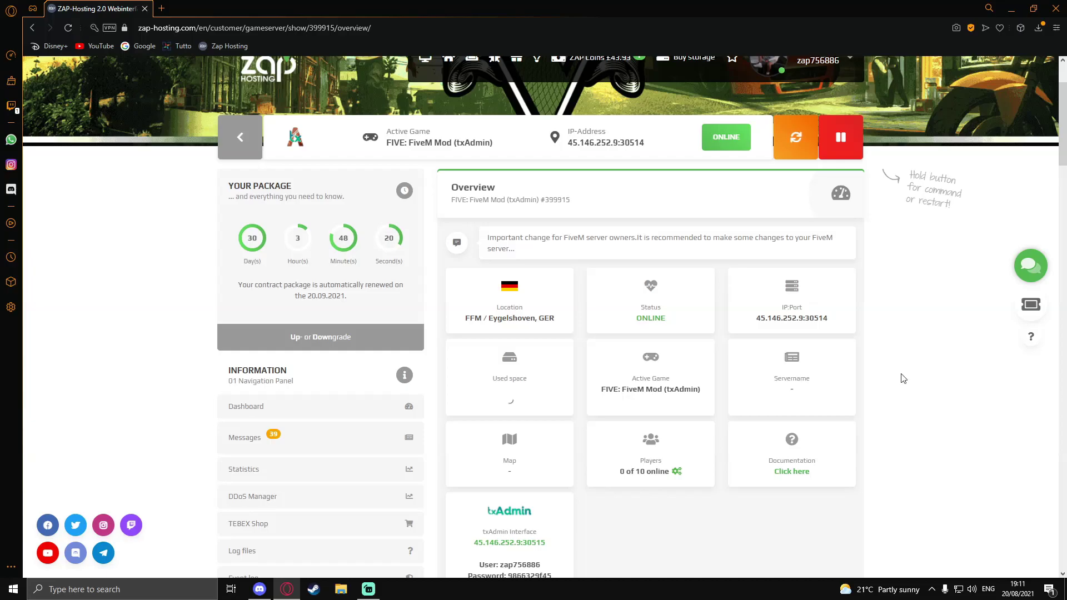
scroll(884, 464, "down", 2)
scroll(698, 400, "up", 2)
scroll(822, 317, "down", 2)
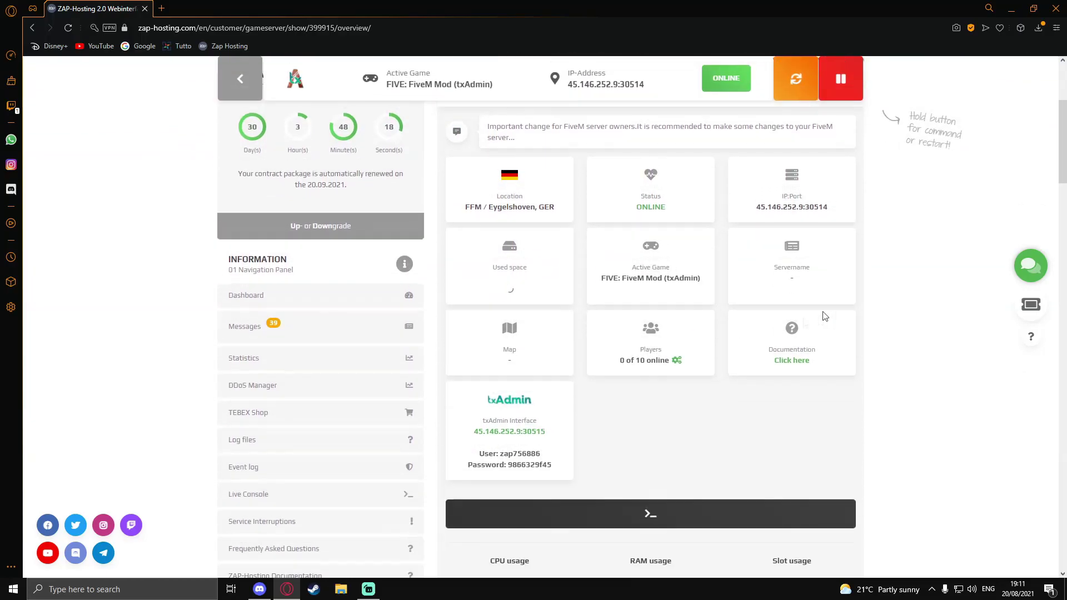
left_click_drag(474, 433, 555, 437)
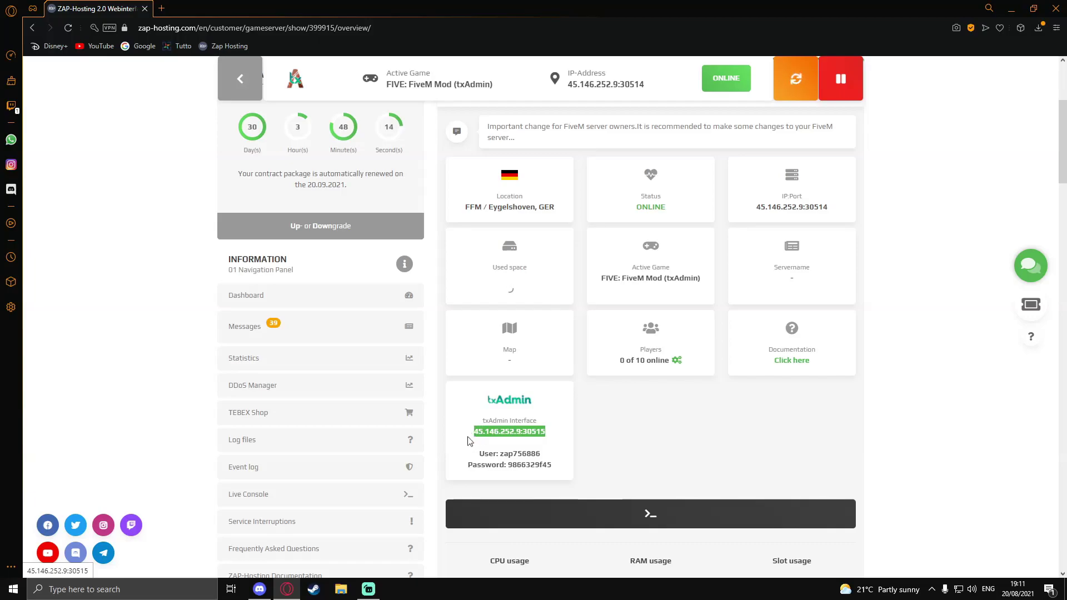
left_click(508, 437)
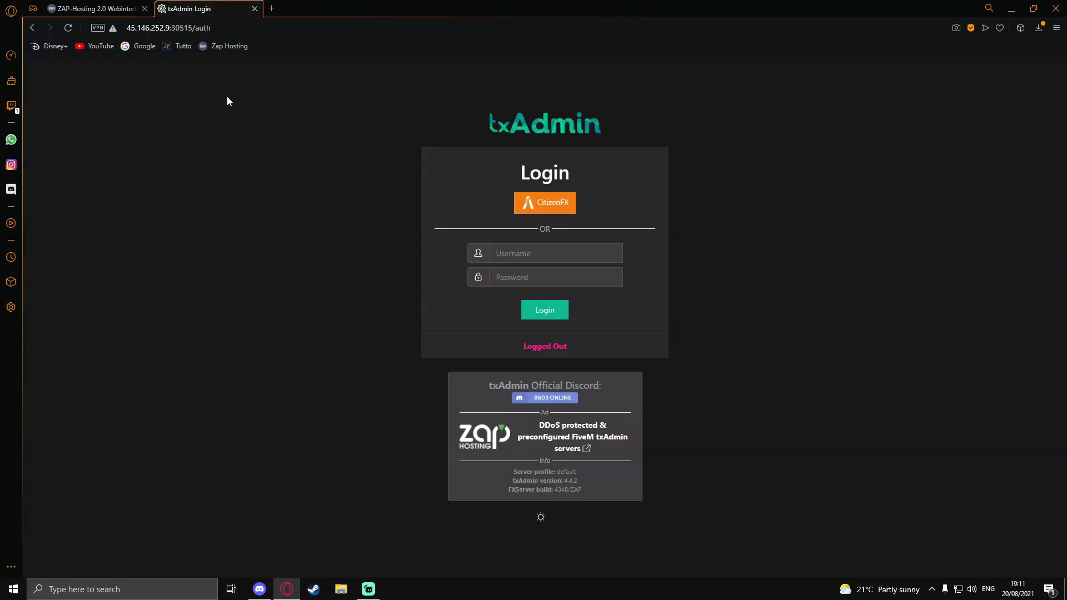
- Copy the txAdmin username from the hosting panel's card into the login form's Username field
left_click(550, 253)
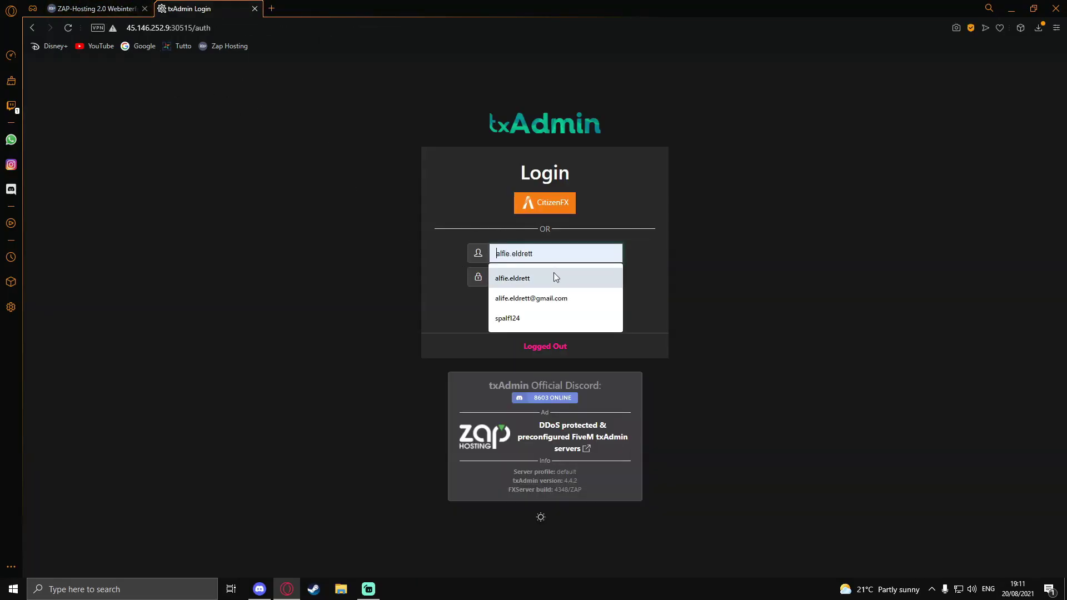
left_click(596, 258)
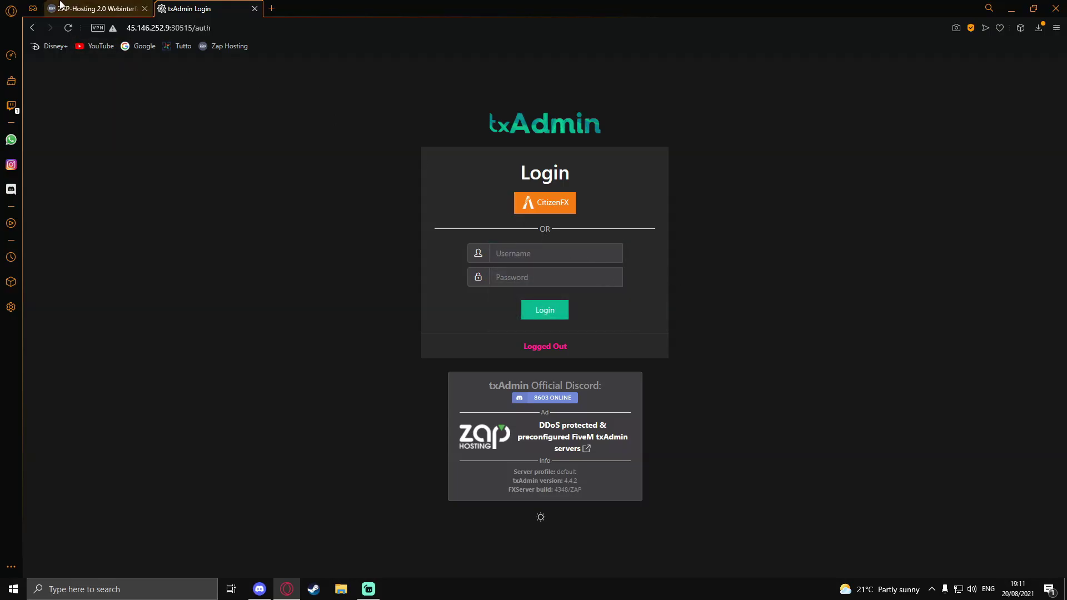
left_click(92, 8)
left_click_drag(545, 460, 500, 455)
key("ctrl+c")
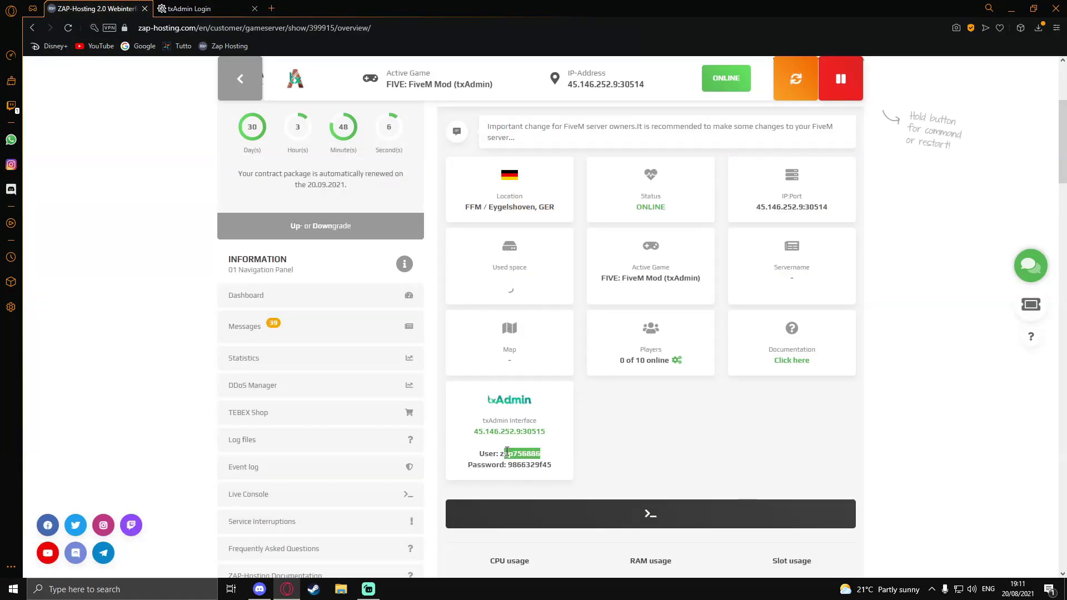
left_click(234, 8)
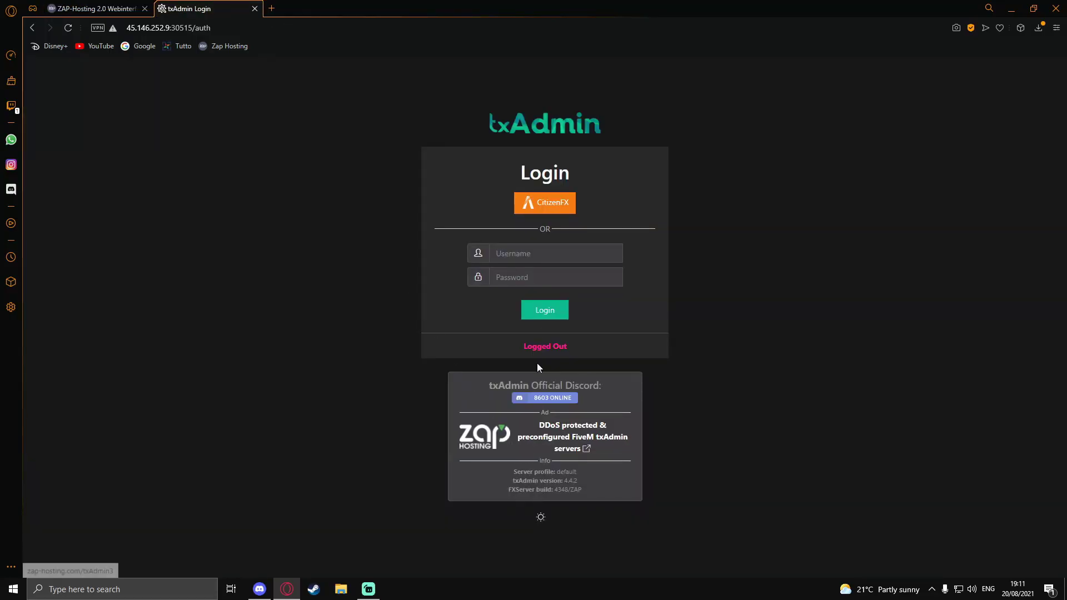
left_click(544, 254)
key("ctrl+v")
- Copy the txAdmin password from the panel into the Password field and log in
left_click(92, 9)
left_click_drag(552, 466, 510, 464)
key("ctrl+c")
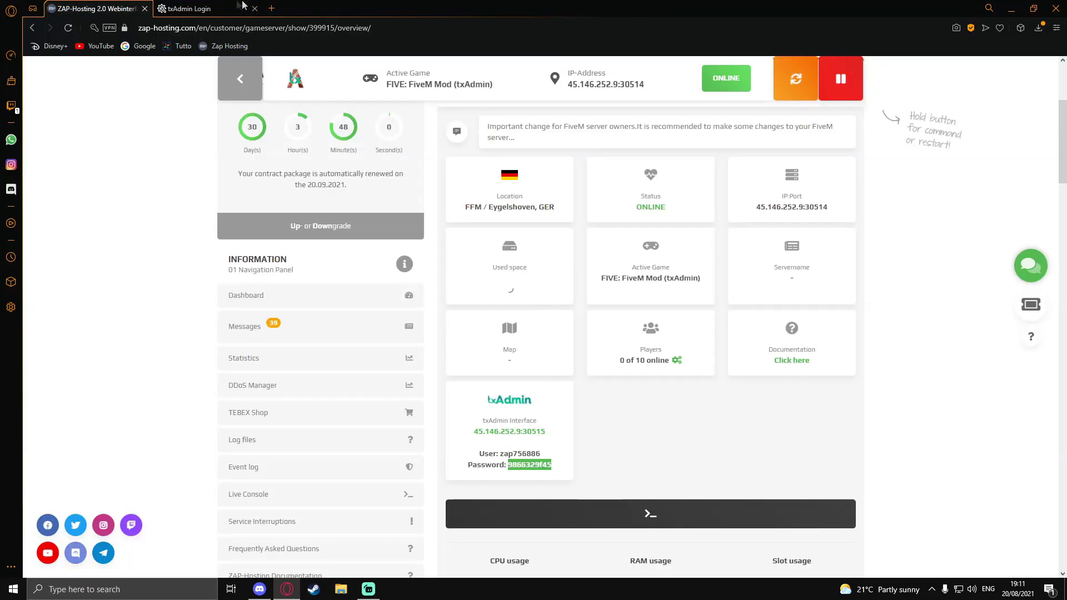
left_click(234, 7)
left_click(556, 277)
key("ctrl+v")
left_click(547, 309)
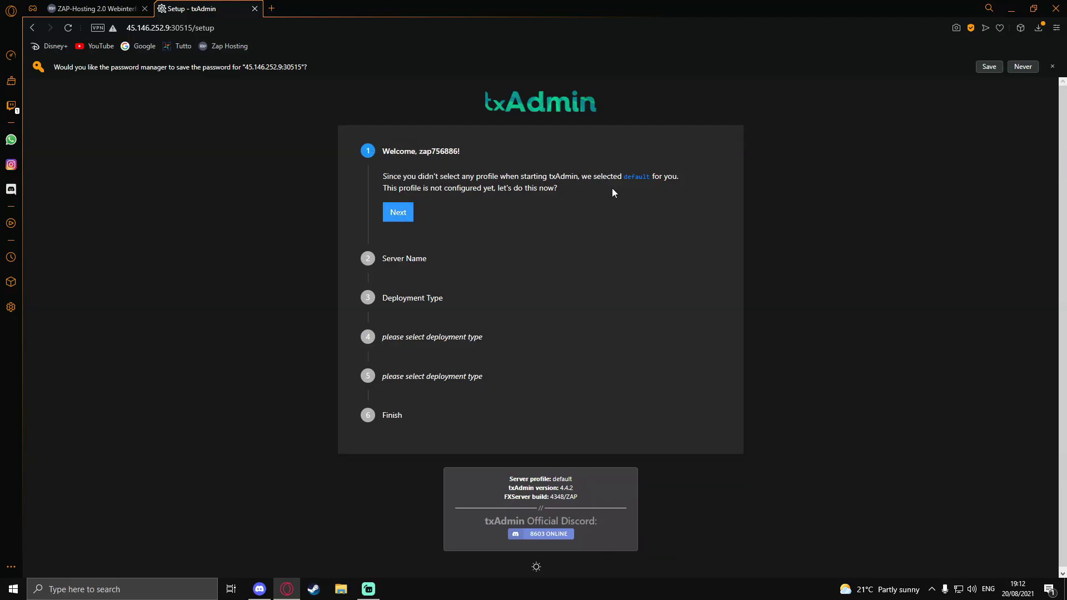
- Name the server 'Alfas Test' in the setup wizard and continue to Deployment Type
left_click(404, 214)
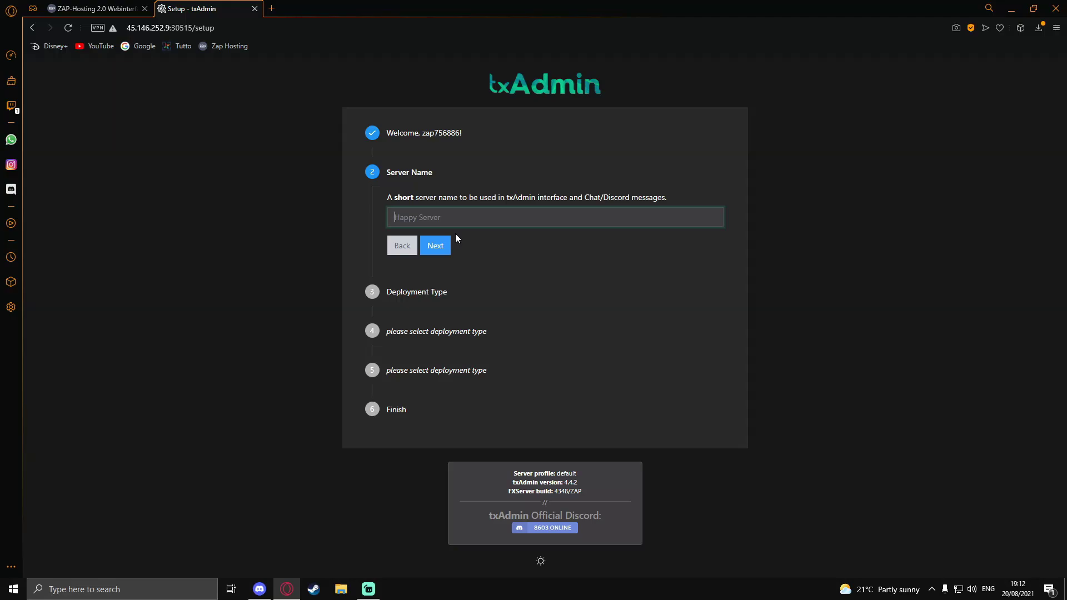
type("Alfas Test Server")
left_click(433, 245)
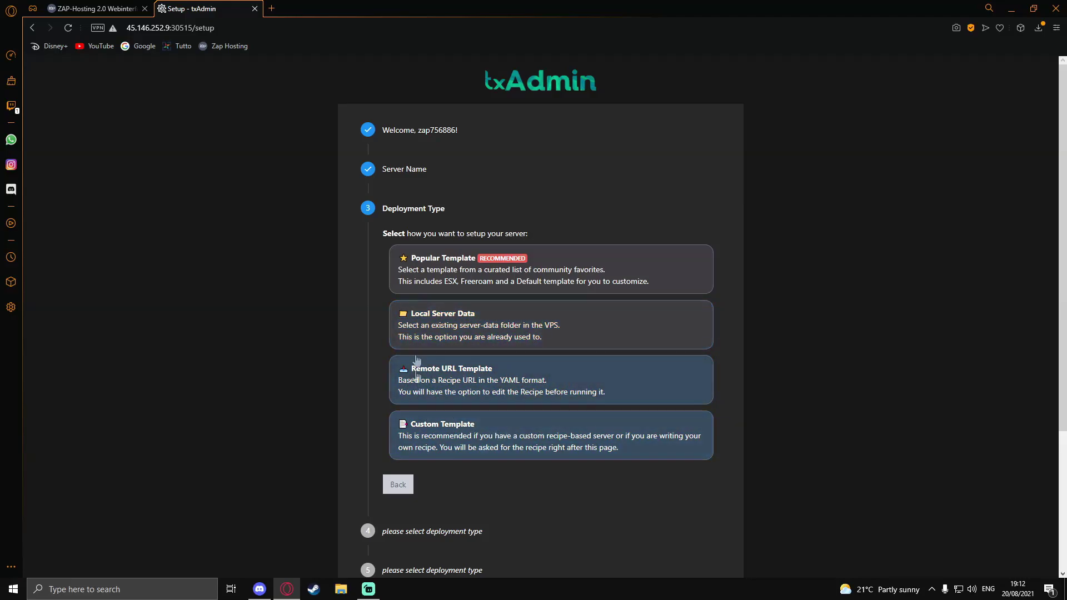
- Choose the Popular Template deployment type to list the server templates
left_click(528, 329)
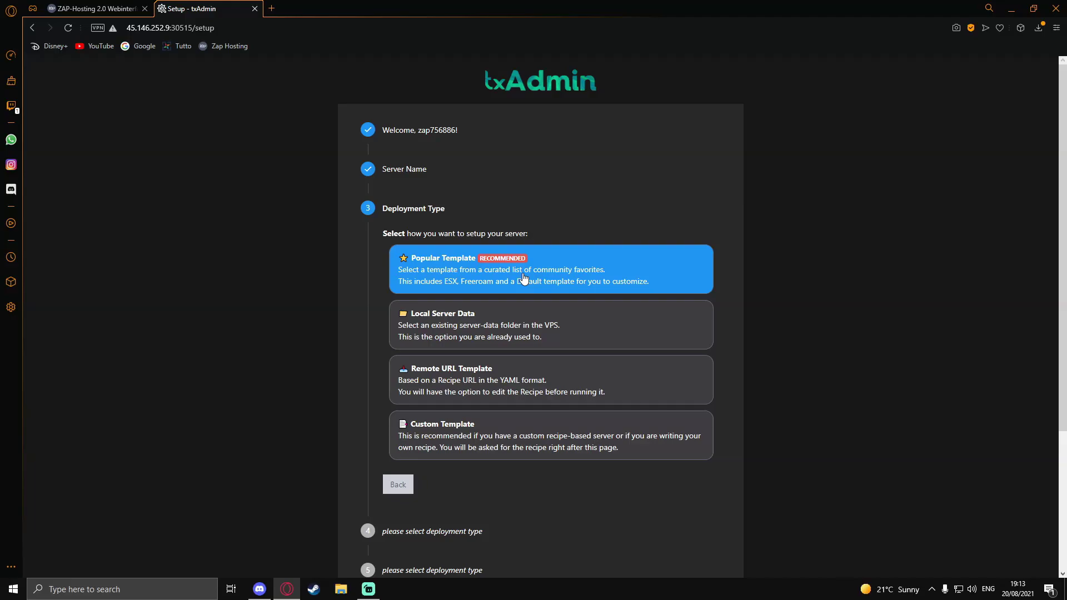
left_click(434, 269)
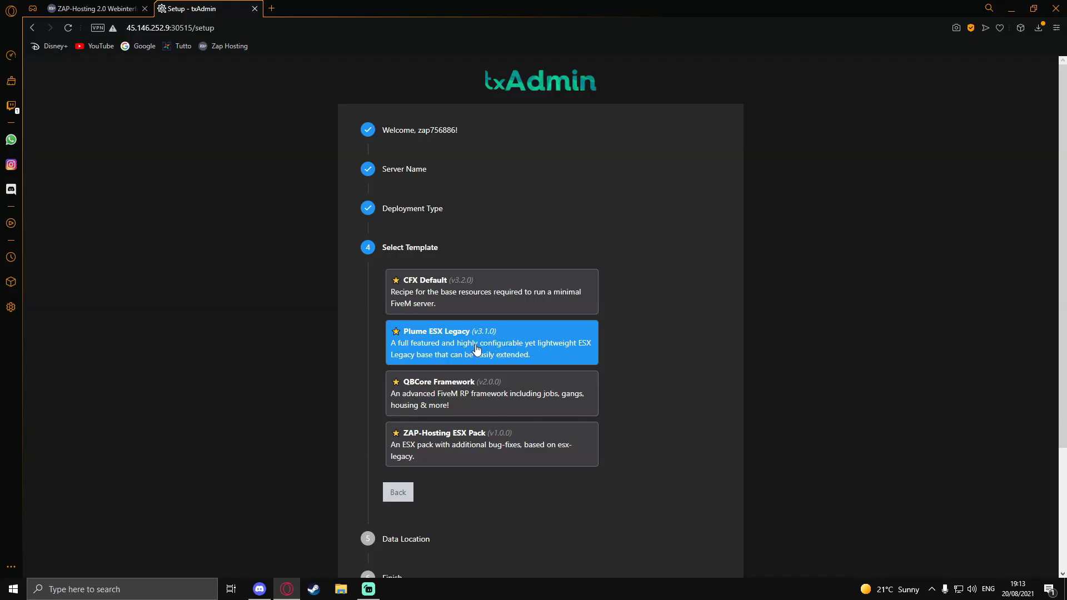
- Select Plume ESX Legacy, save the suggested data location, and open its recipe deployer
left_click(476, 347)
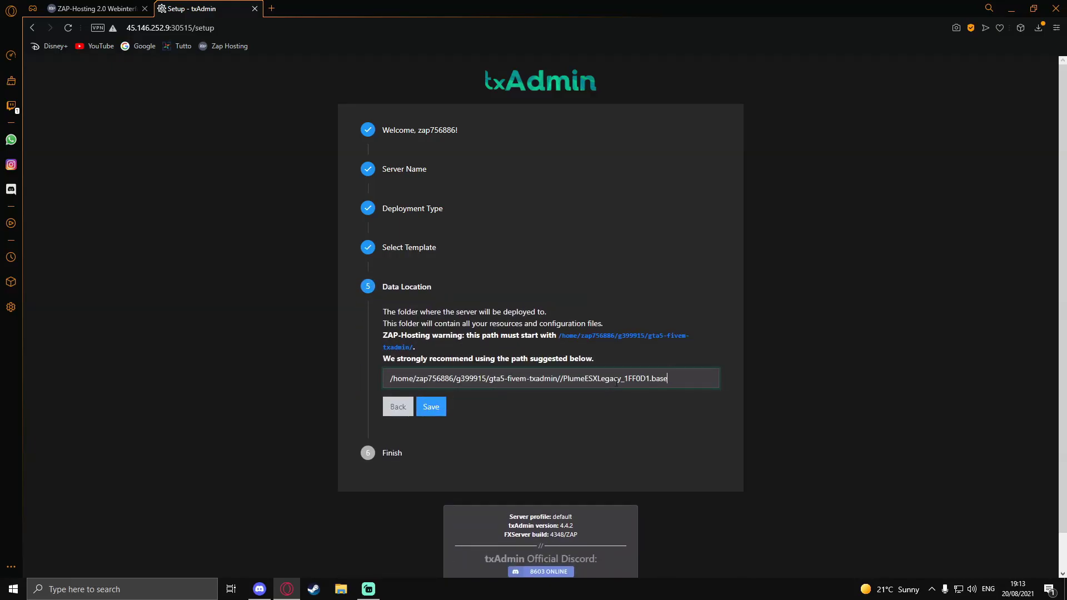
left_click(431, 408)
left_click(425, 407)
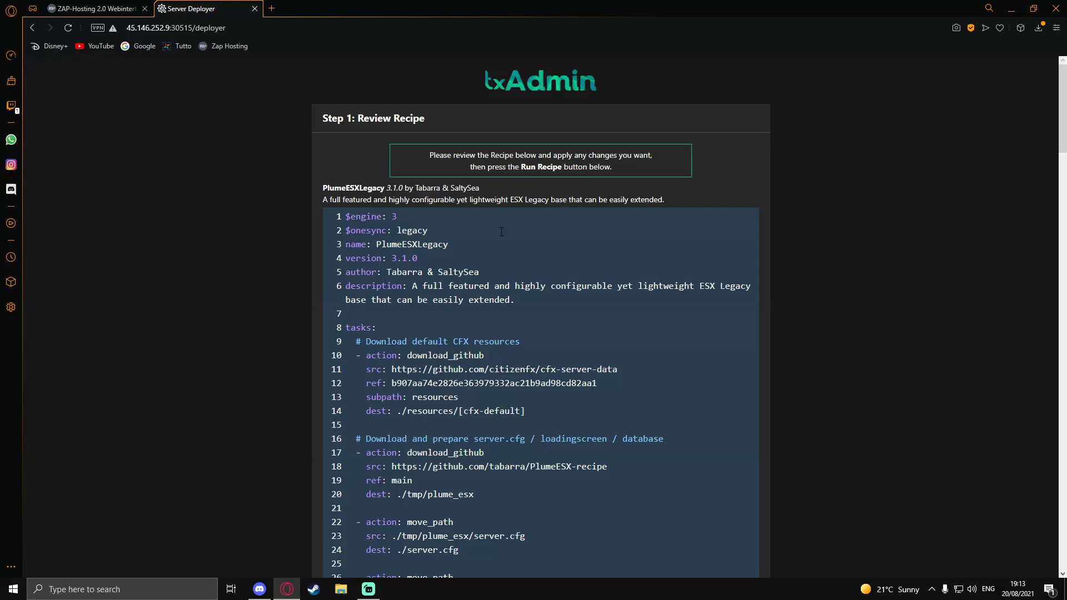
- Review the PlumeESXLegacy 3.1.0 recipe, keep the autofilled database parameters, and run it
scroll(502, 232, "down", 15)
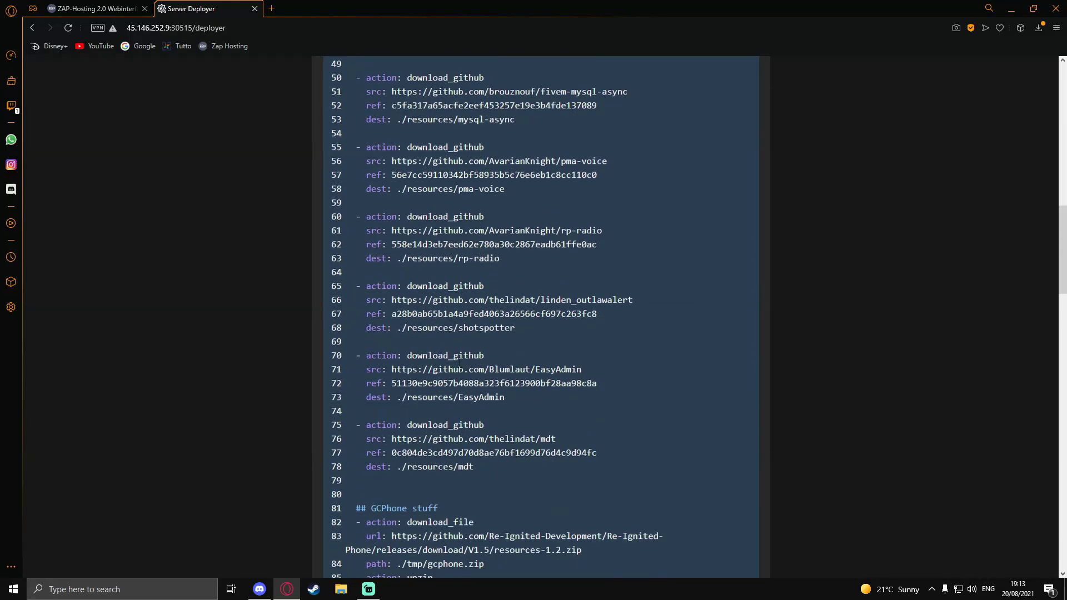
scroll(459, 364, "down", 20)
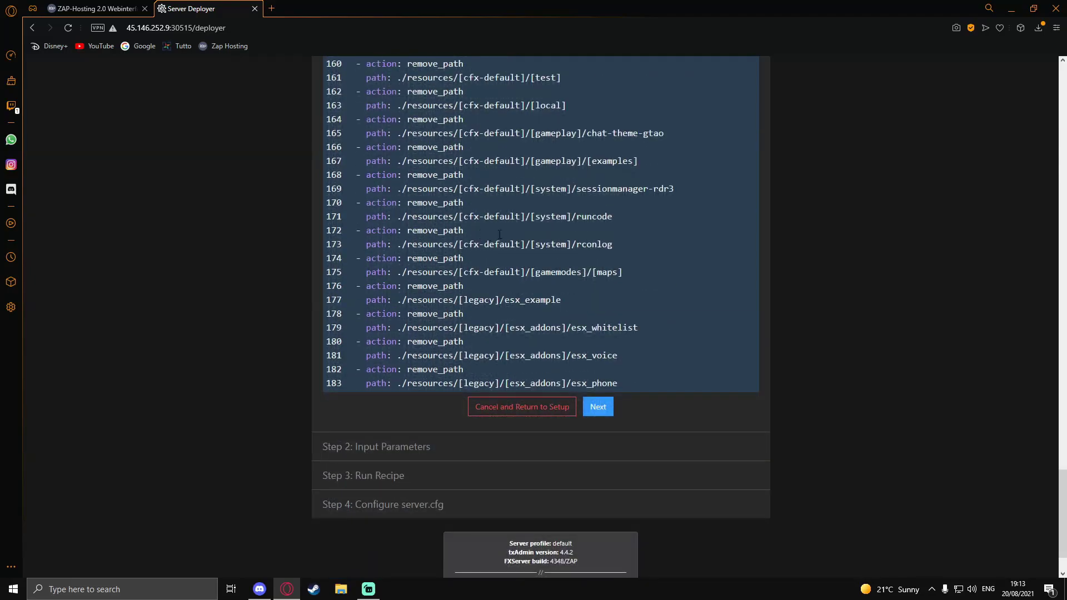
scroll(550, 289, "down", 1)
left_click(601, 339)
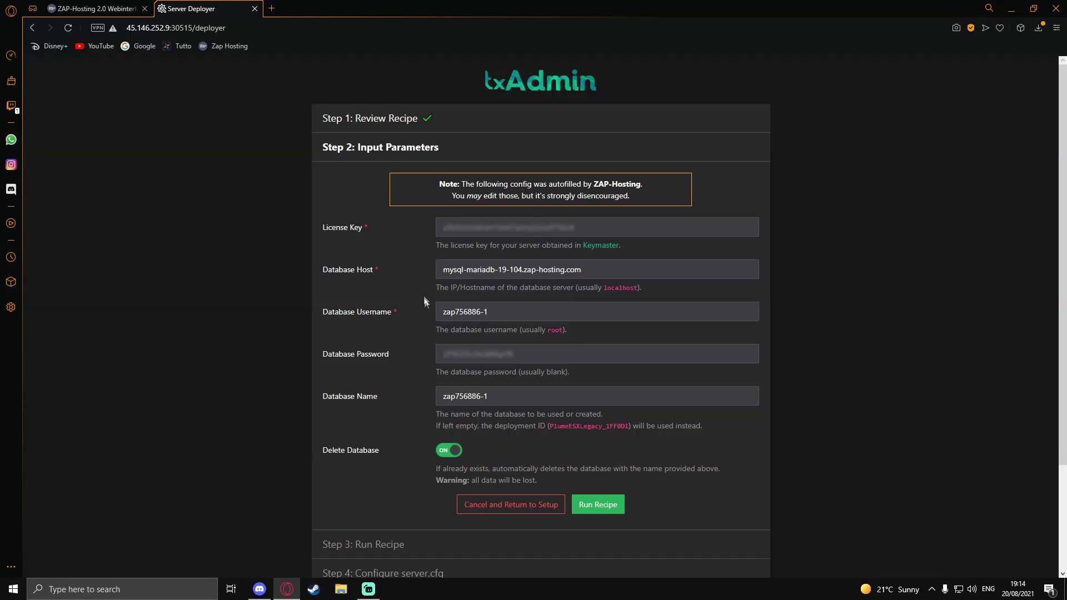
scroll(429, 332, "down", 1)
left_click(618, 455)
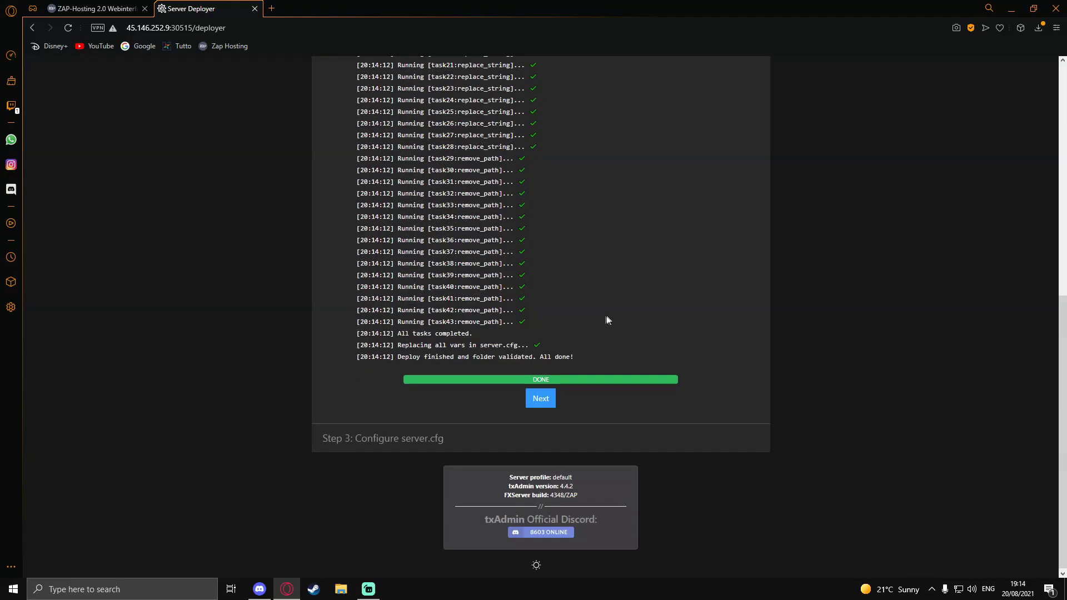
- Look over the Step 4 server.cfg settings, then save them and start the server
left_click(539, 404)
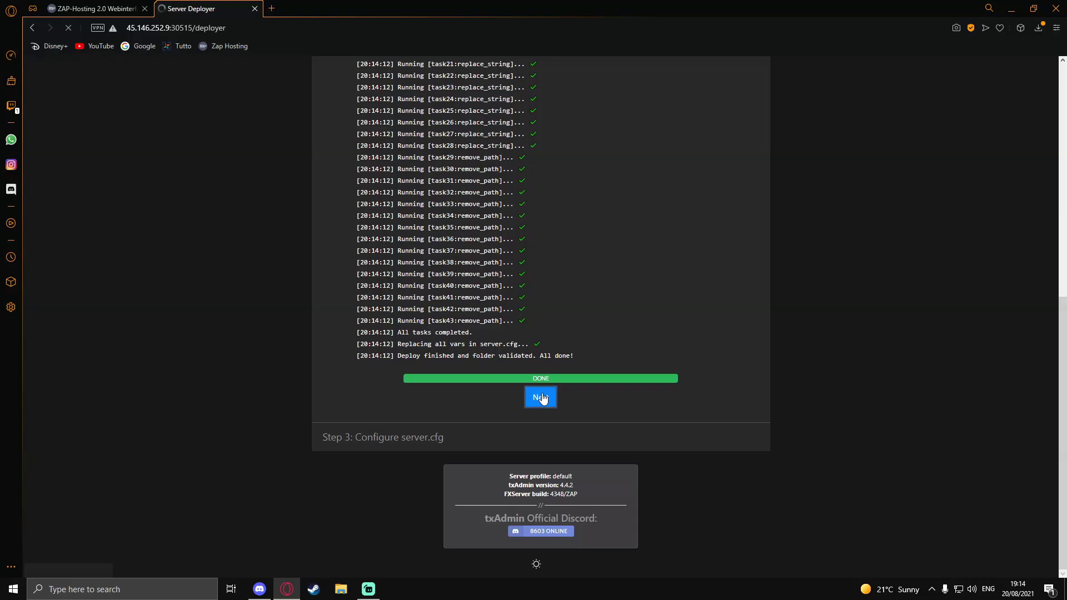
scroll(403, 171, "up", 8)
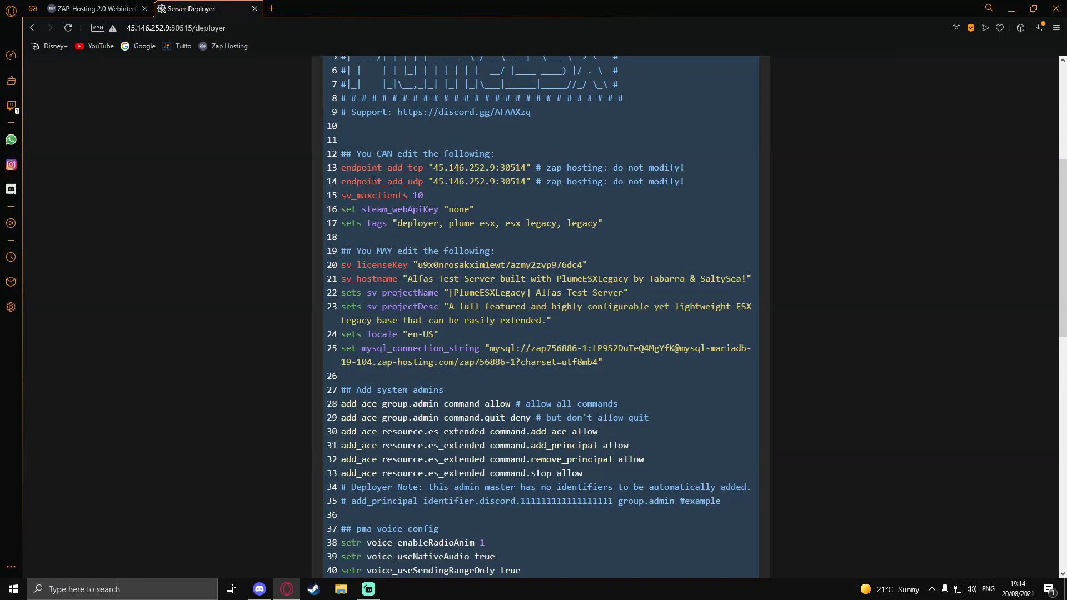
scroll(396, 242, "down", 5)
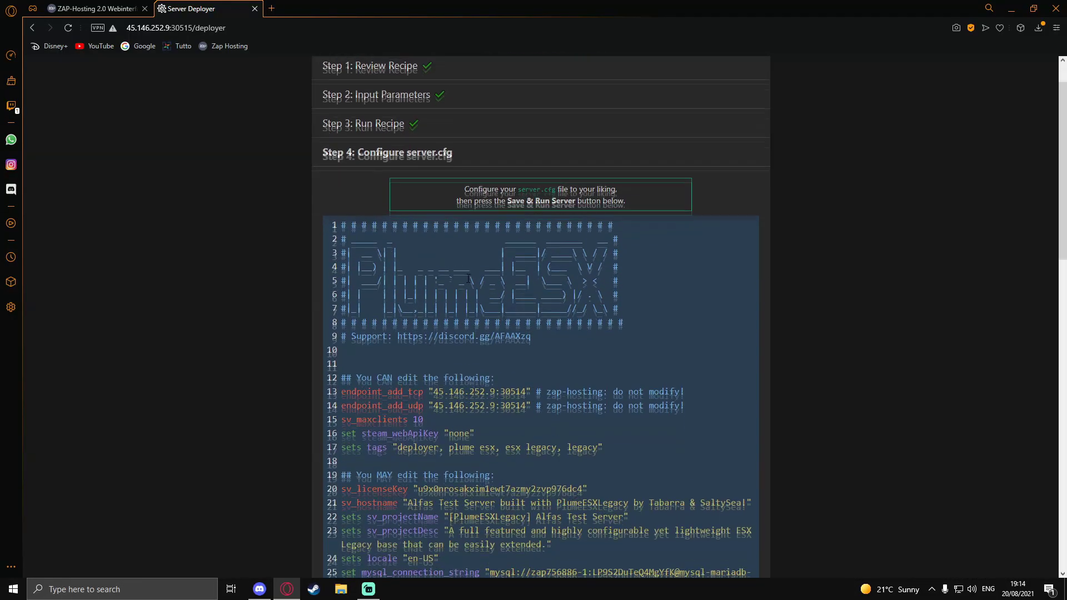
scroll(480, 235, "down", 7)
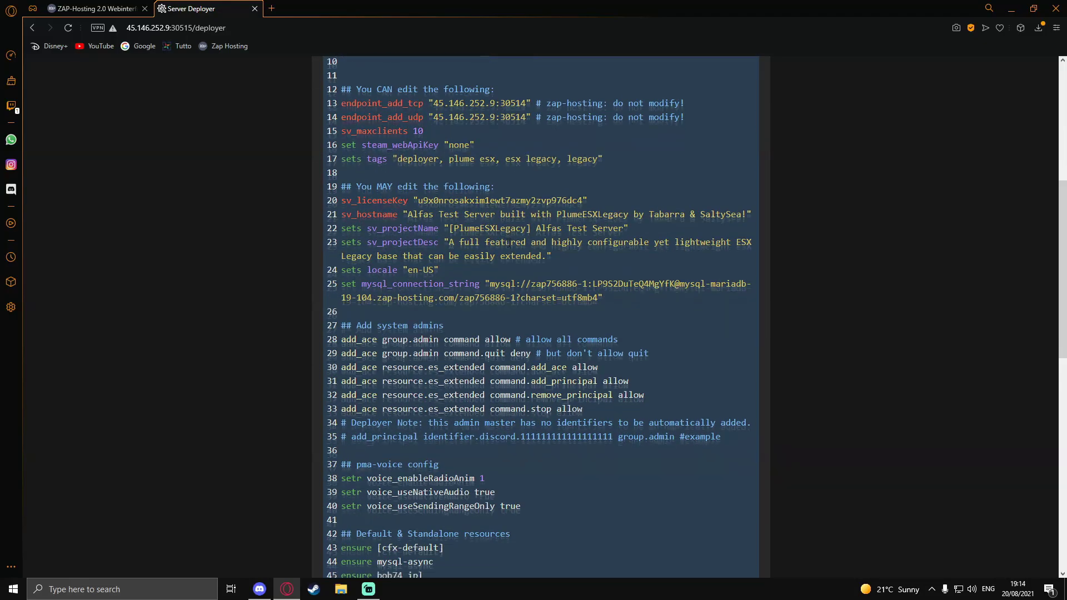
scroll(464, 255, "down", 2)
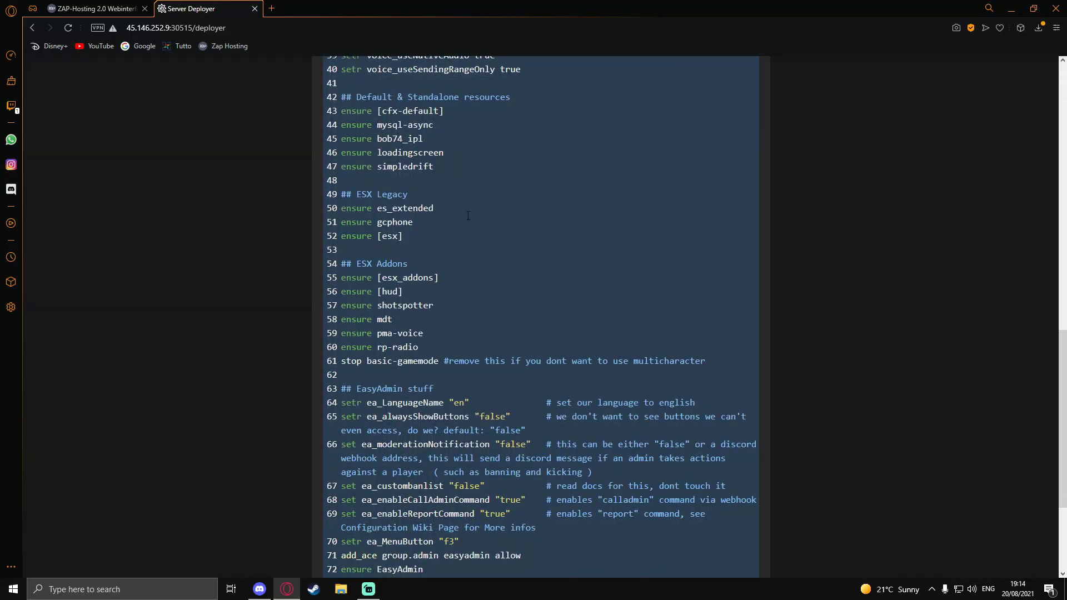
scroll(600, 330, "down", 3)
left_click(599, 428)
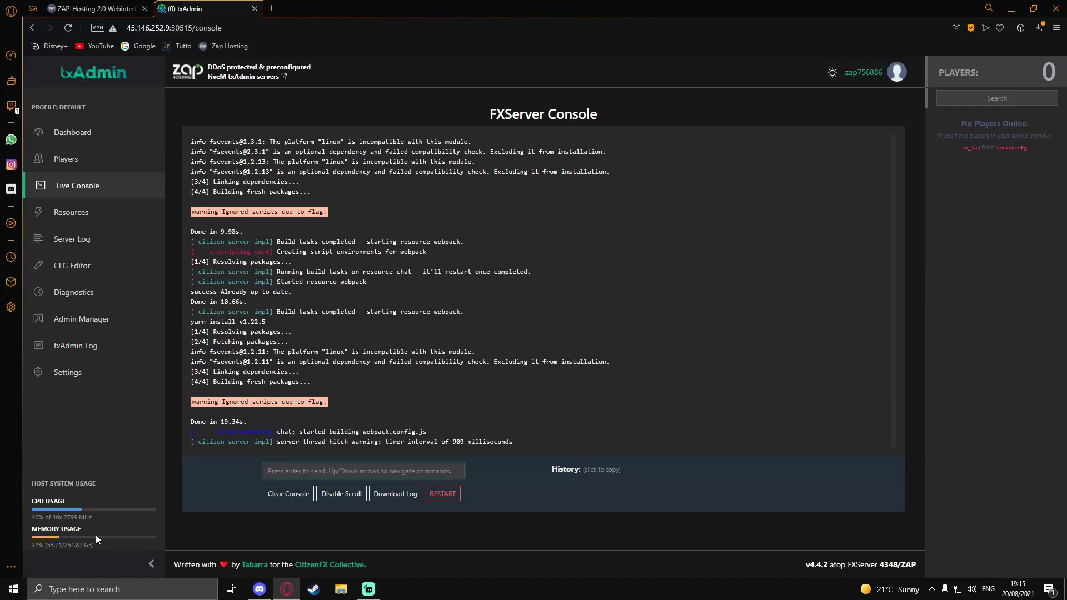
- Open the Alfas Test Server dashboard, which shows the server ONLINE
left_click(96, 138)
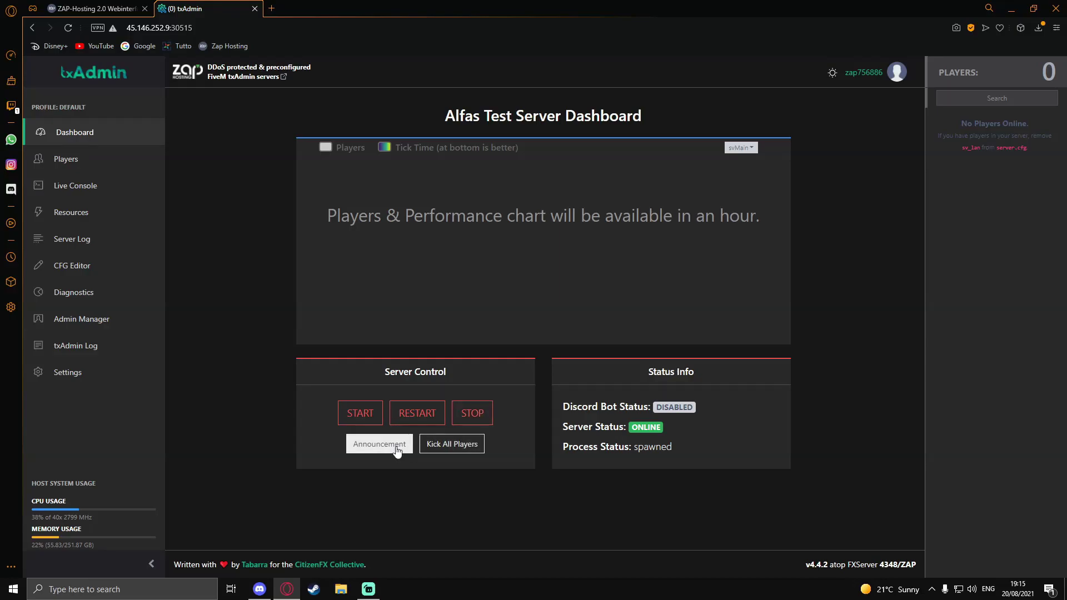
- Select and deselect the Discord Bot Status text, then view the Players page
left_click_drag(562, 406, 649, 412)
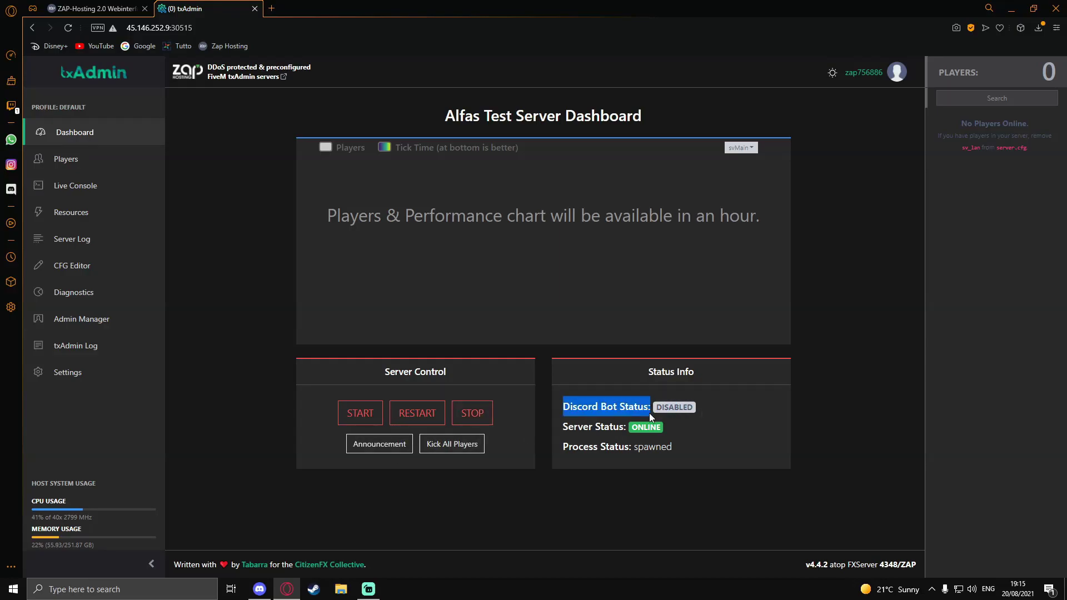
left_click(693, 414)
left_click(84, 155)
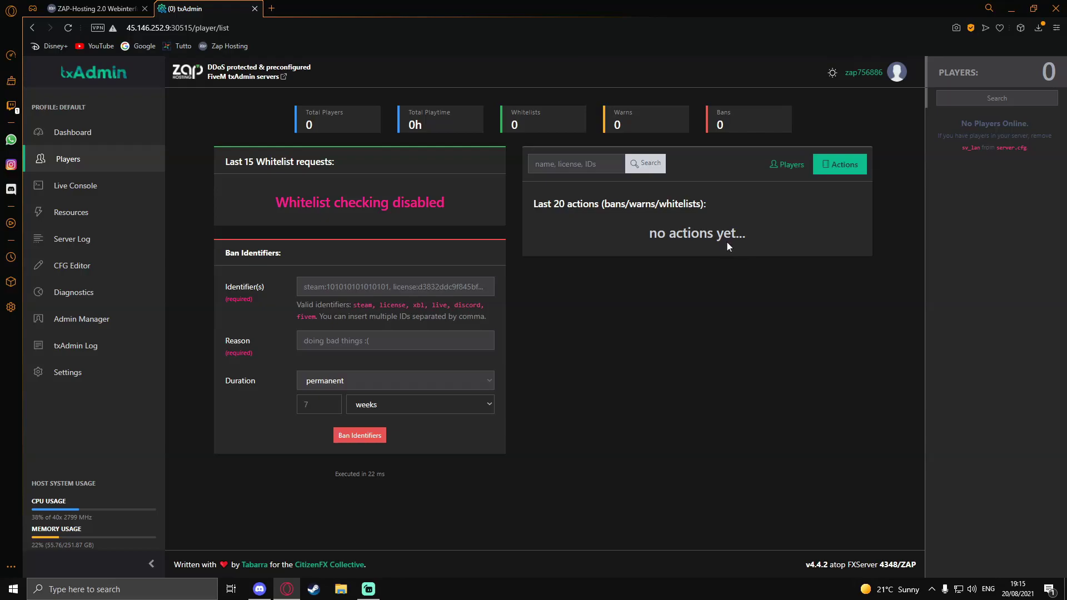
- Browse the installed ESX resources list, then check the Server Log and server.cfg editor
left_click(72, 213)
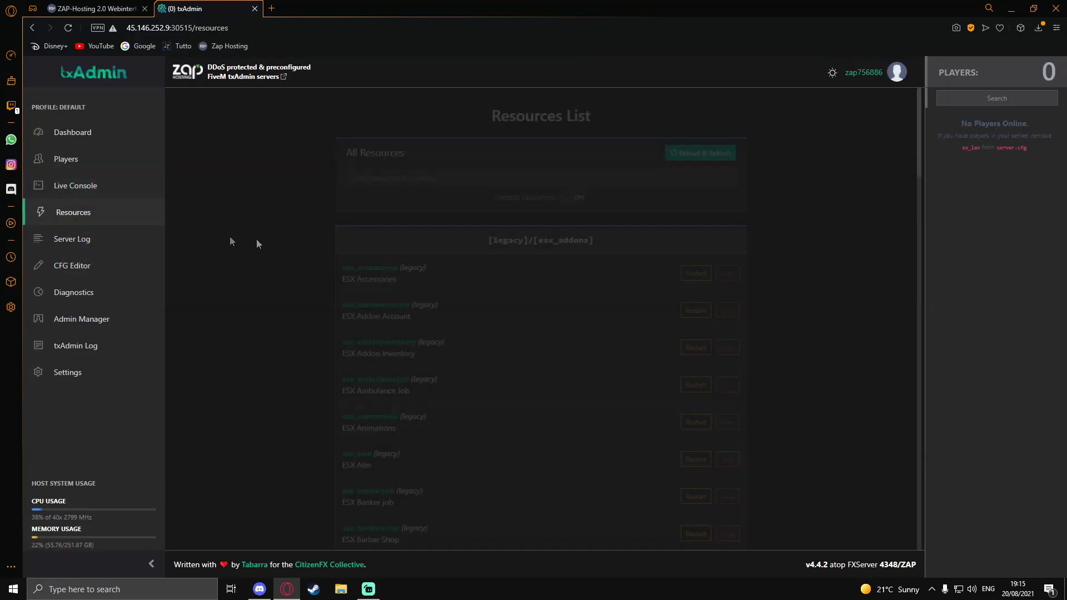
scroll(639, 286, "down", 15)
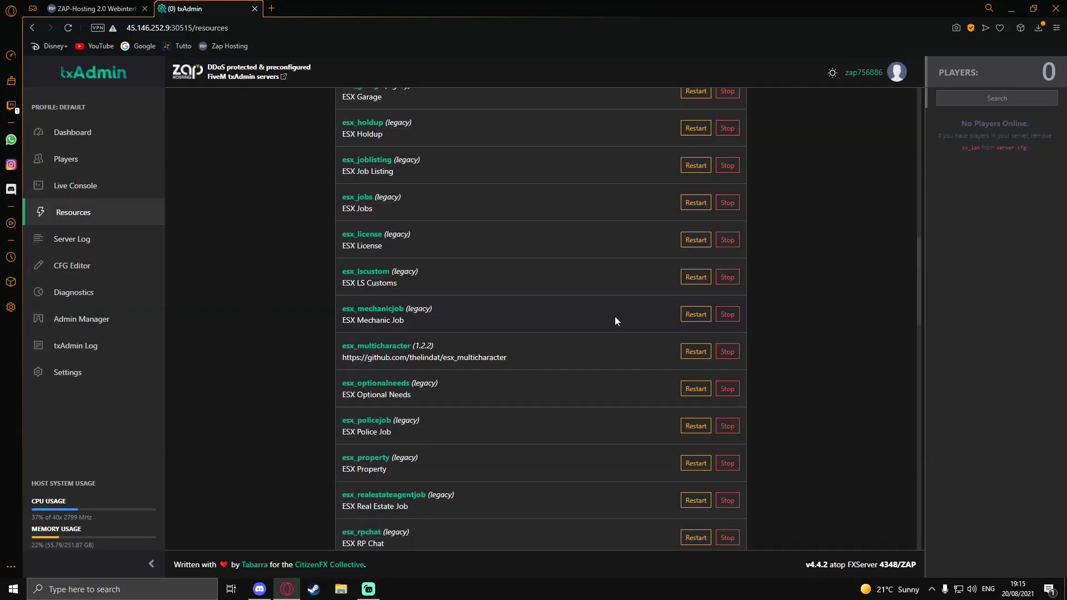
scroll(614, 324, "down", 8)
scroll(611, 342, "up", 12)
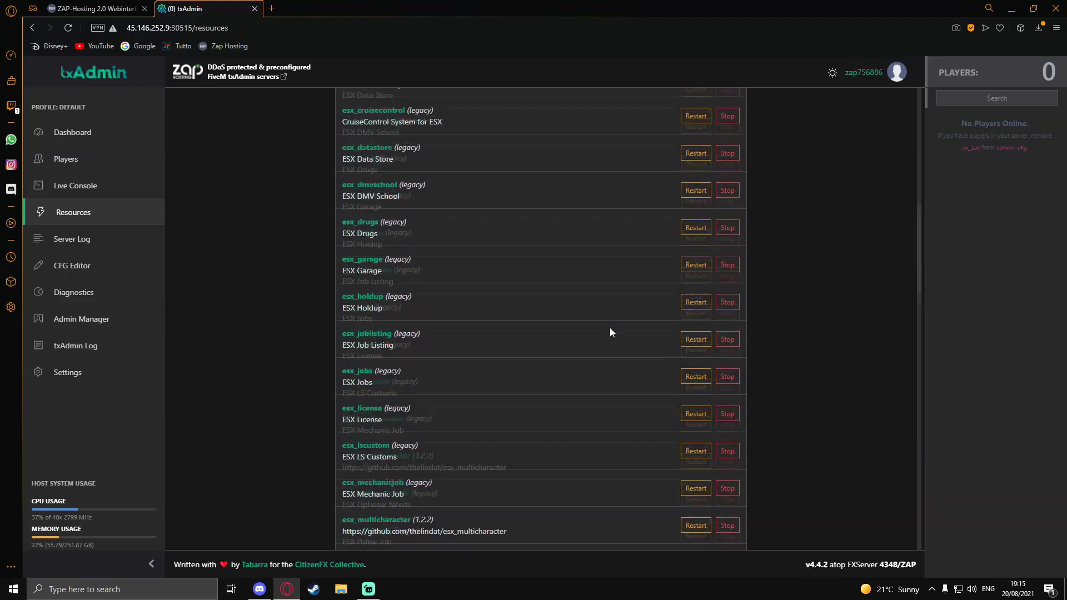
scroll(609, 328, "up", 5)
left_click(100, 244)
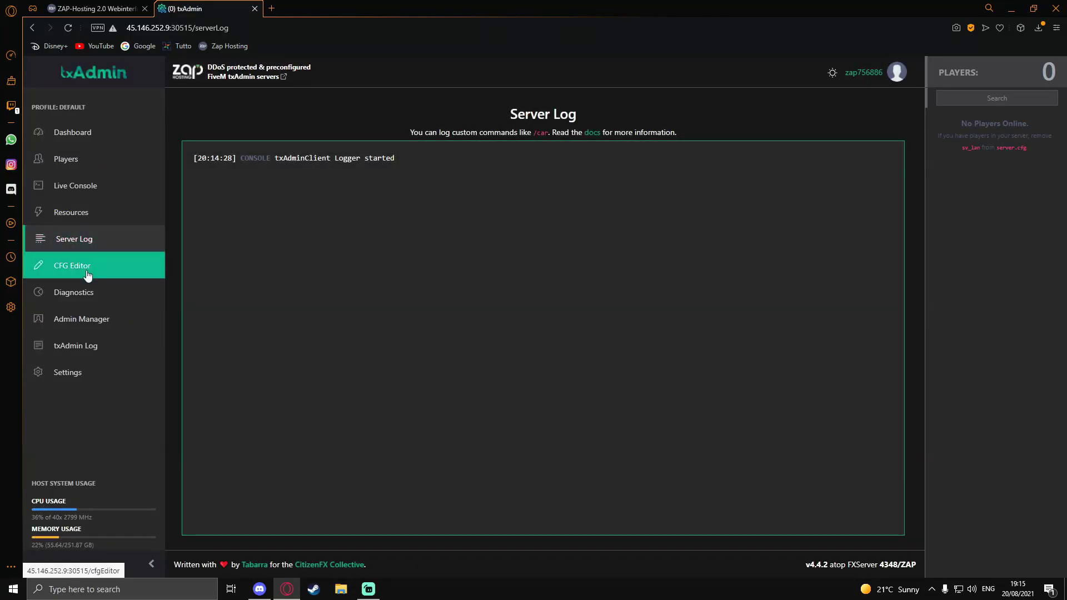
left_click(87, 275)
- Visit Diagnostics, Admin Manager and txAdmin Log, ending on Settings with server name Alfas Test Server
scroll(372, 308, "down", 10)
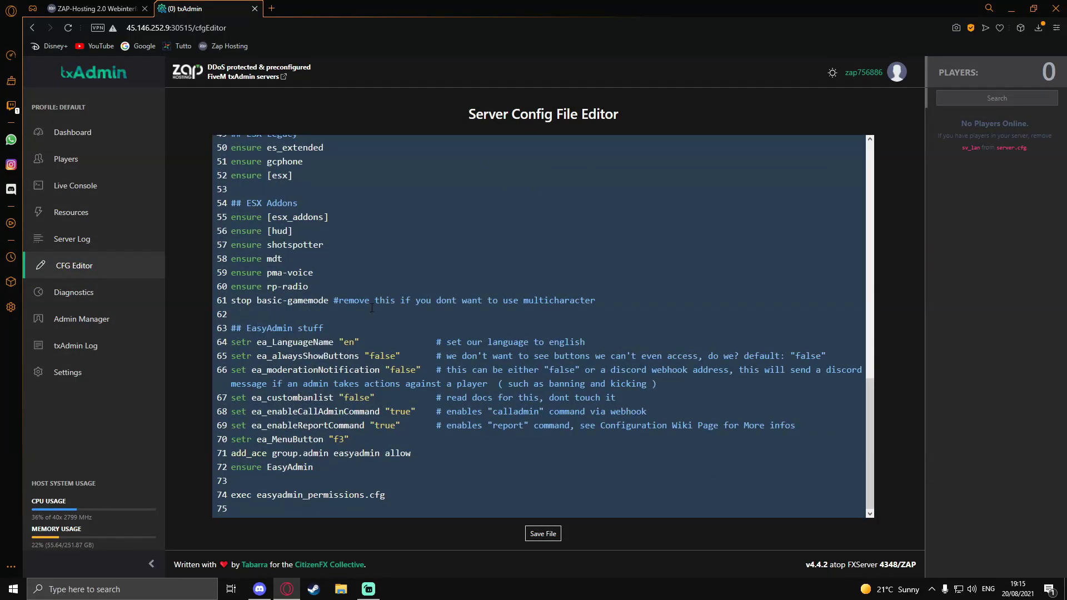
left_click(100, 292)
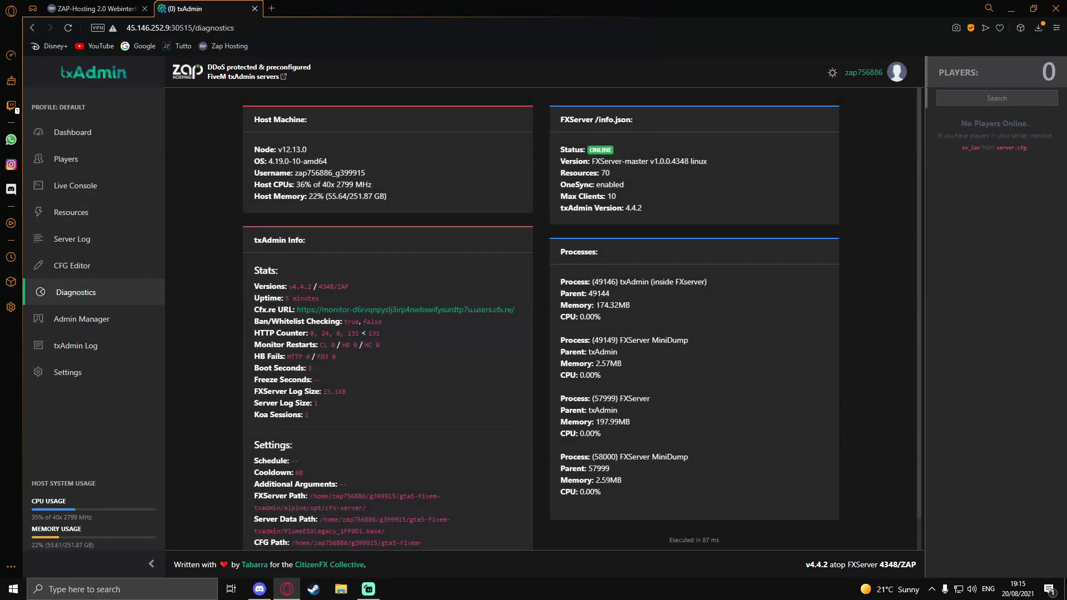
left_click(95, 318)
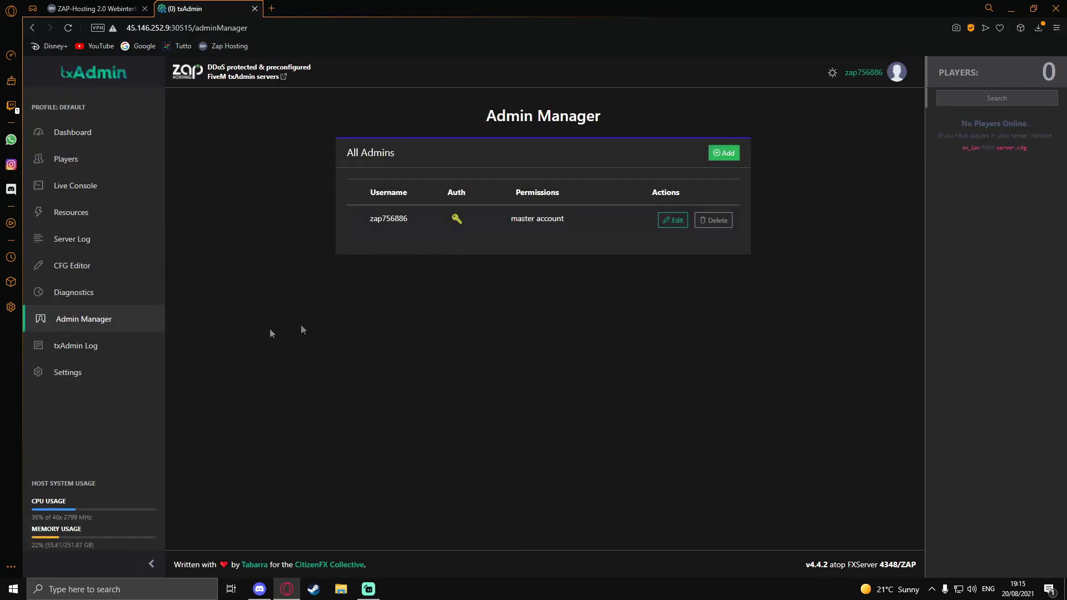
left_click(103, 347)
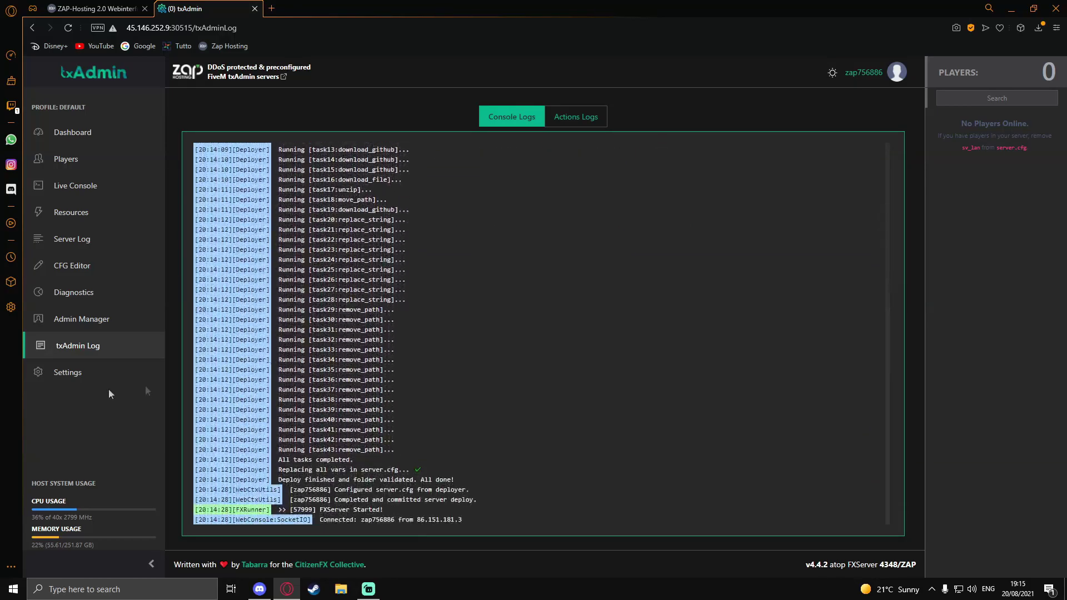
left_click(69, 374)
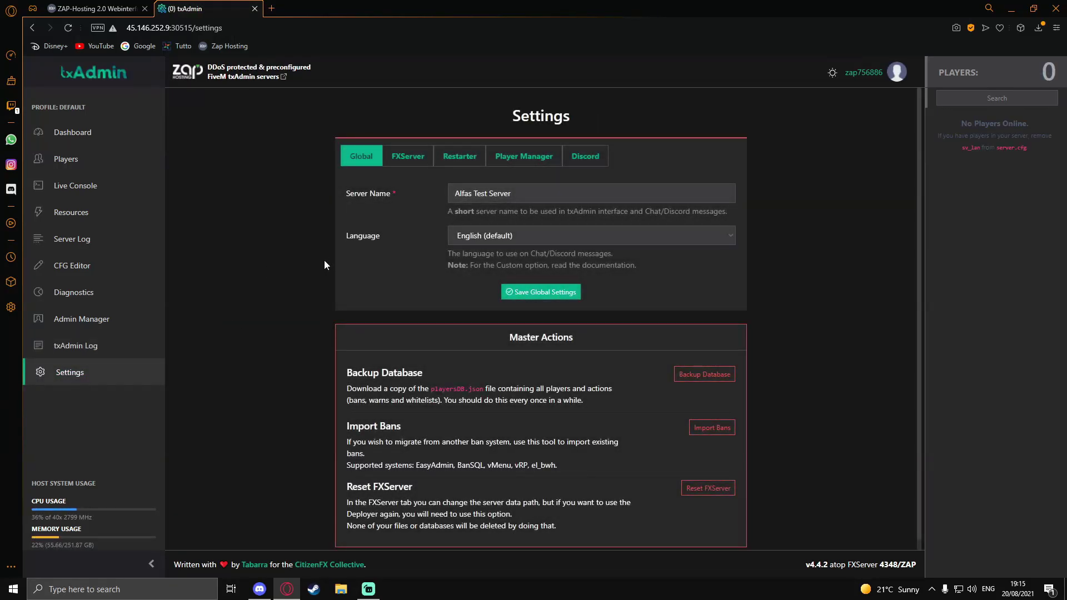
- Check the Restarter's scheduled restart times, then the Player Manager and Discord bot settings
left_click(468, 160)
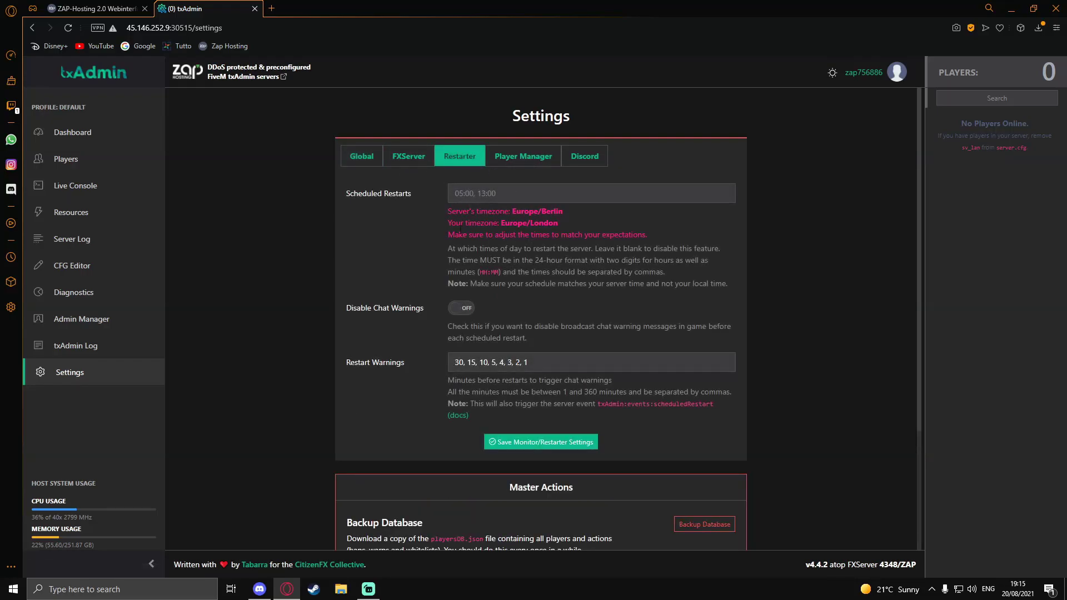
left_click(520, 188)
left_click(524, 157)
left_click(584, 157)
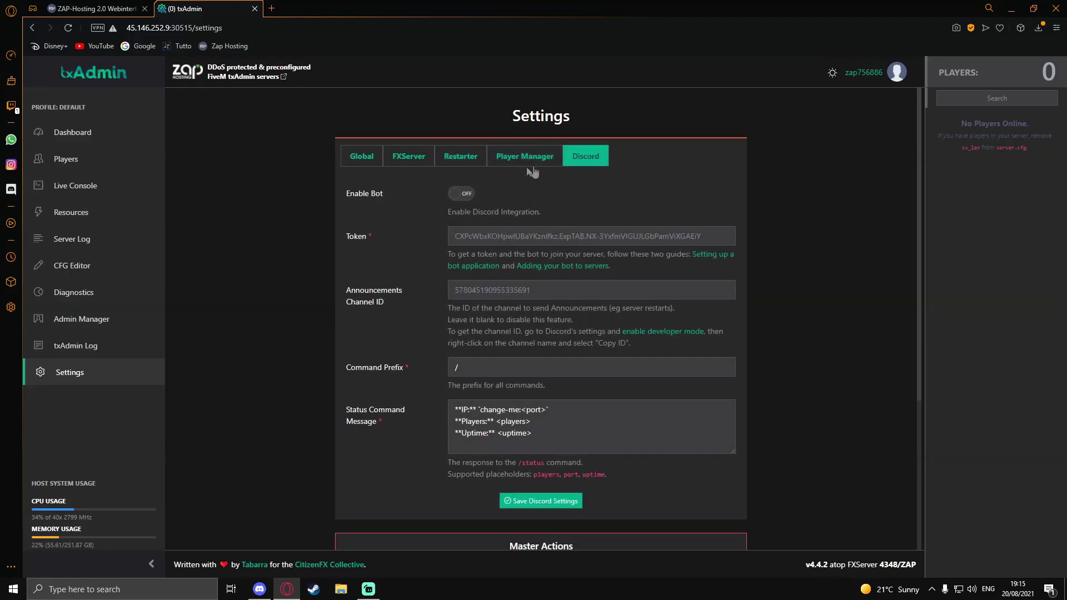
- Review the FXServer settings: server data folder and autostart enabled
left_click(411, 167)
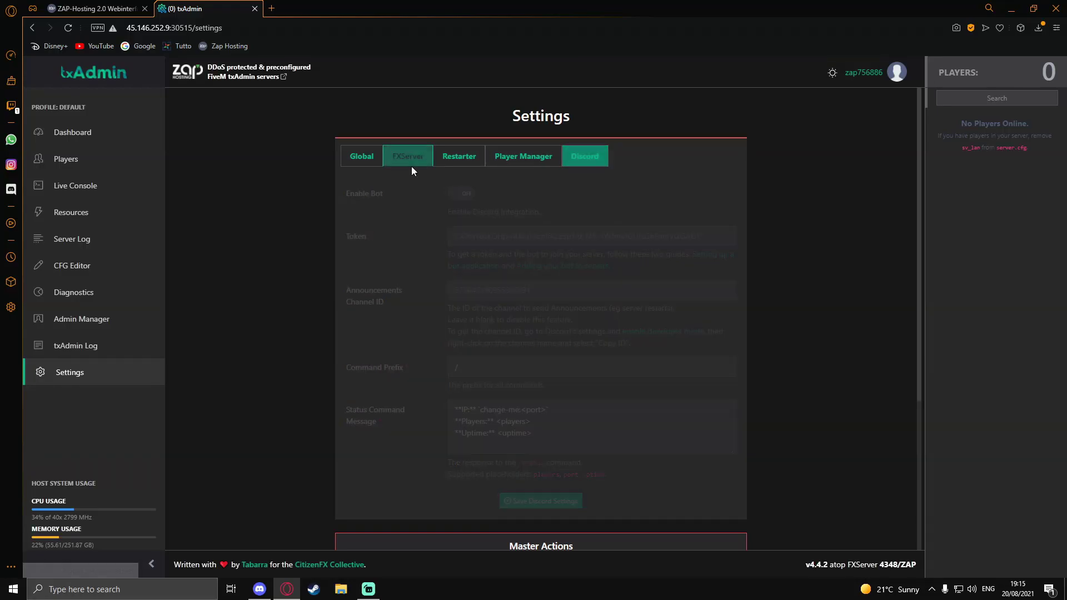
scroll(418, 248, "down", 4)
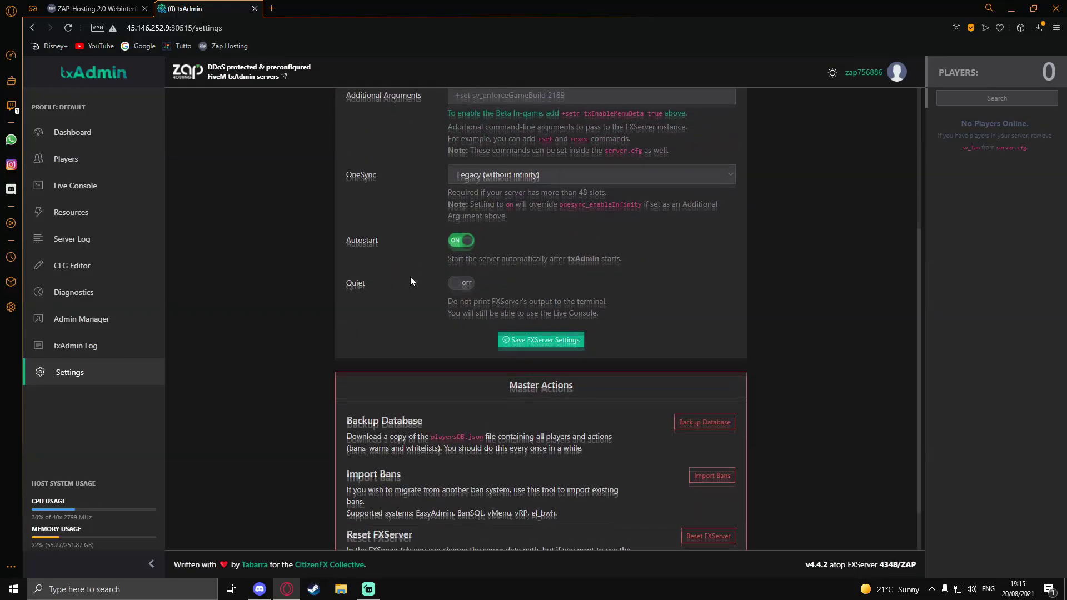
scroll(410, 275, "up", 4)
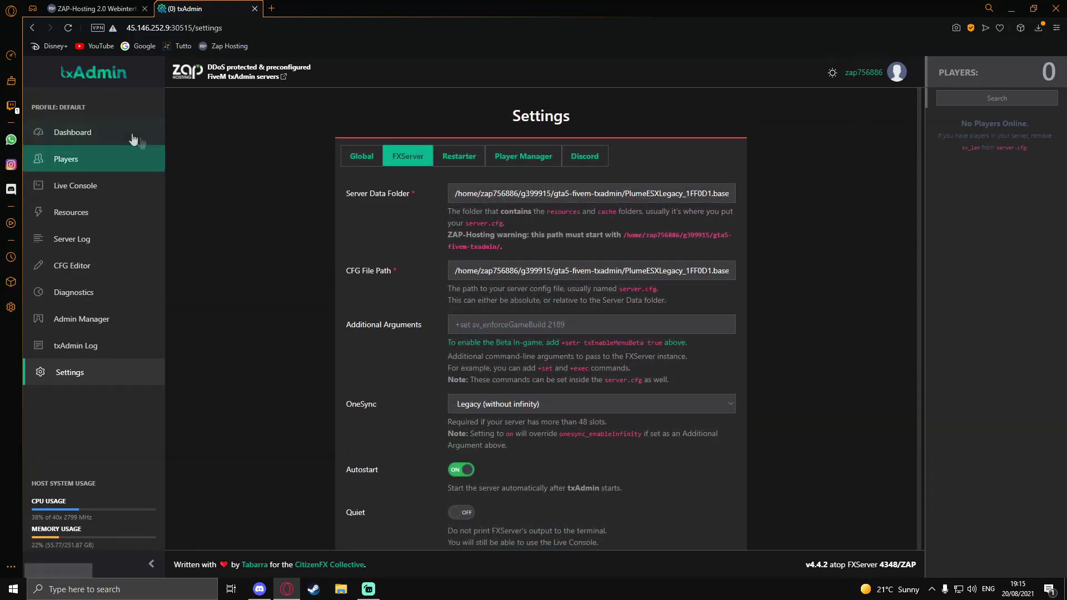
left_click(95, 185)
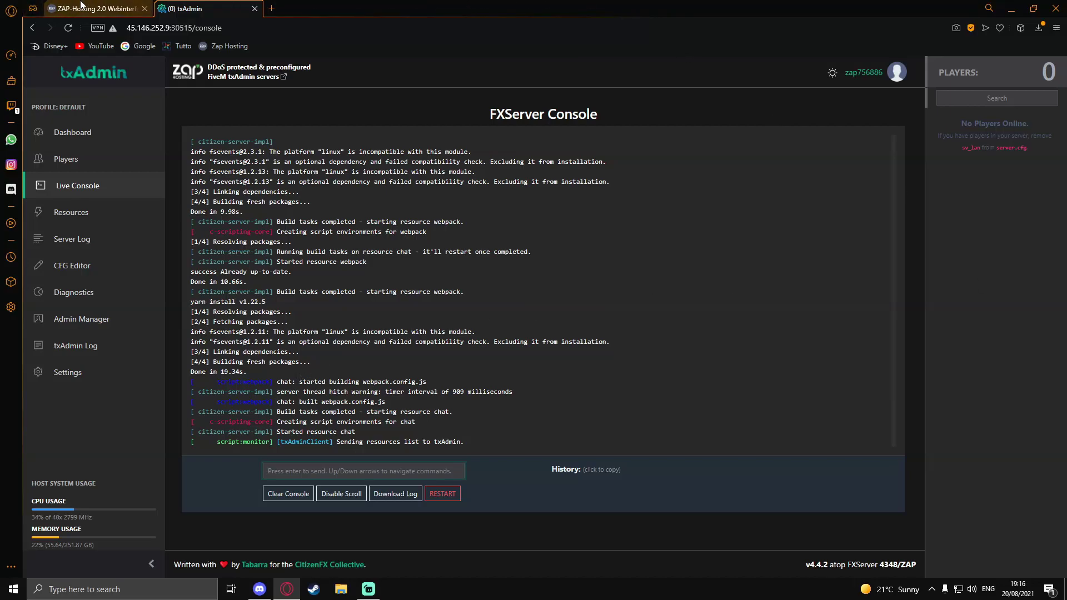
- Start a Windows taskbar search to look for FiveM
left_click(198, 589)
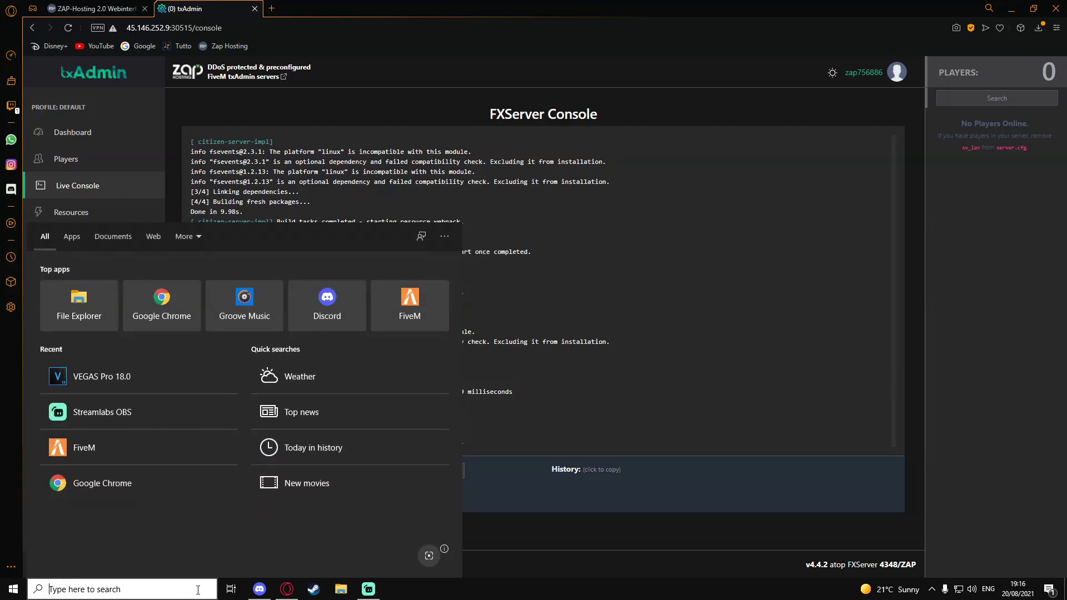
- Search 'fi' in Windows and launch FiveM
type("fiv")
key("Return")
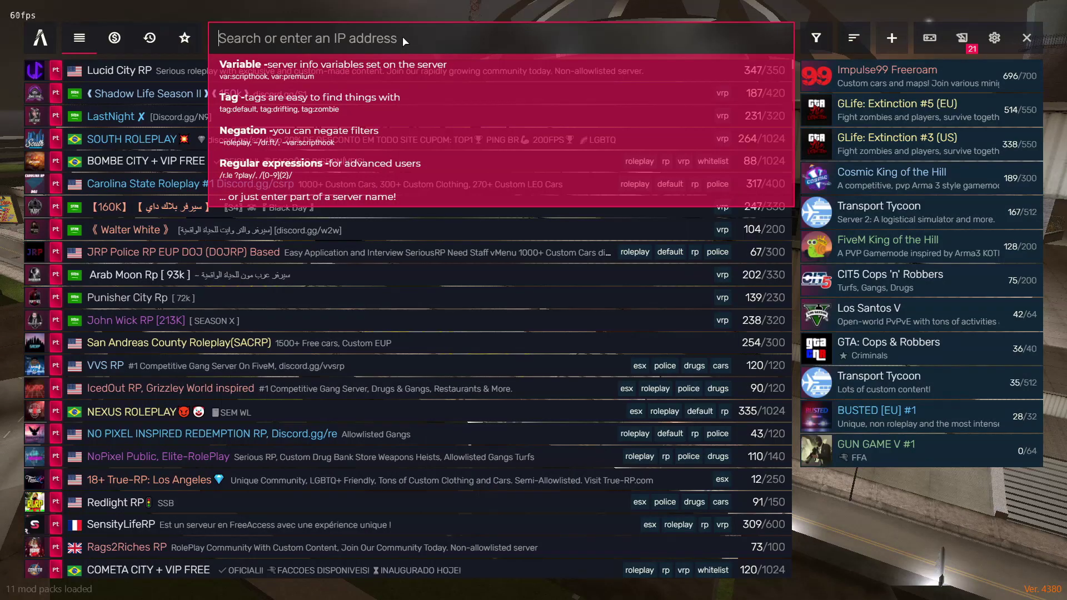
- Paste 45.146.252.9:30514 into FiveM's server search and dismiss the search tips
type("45.146.252.9:30514")
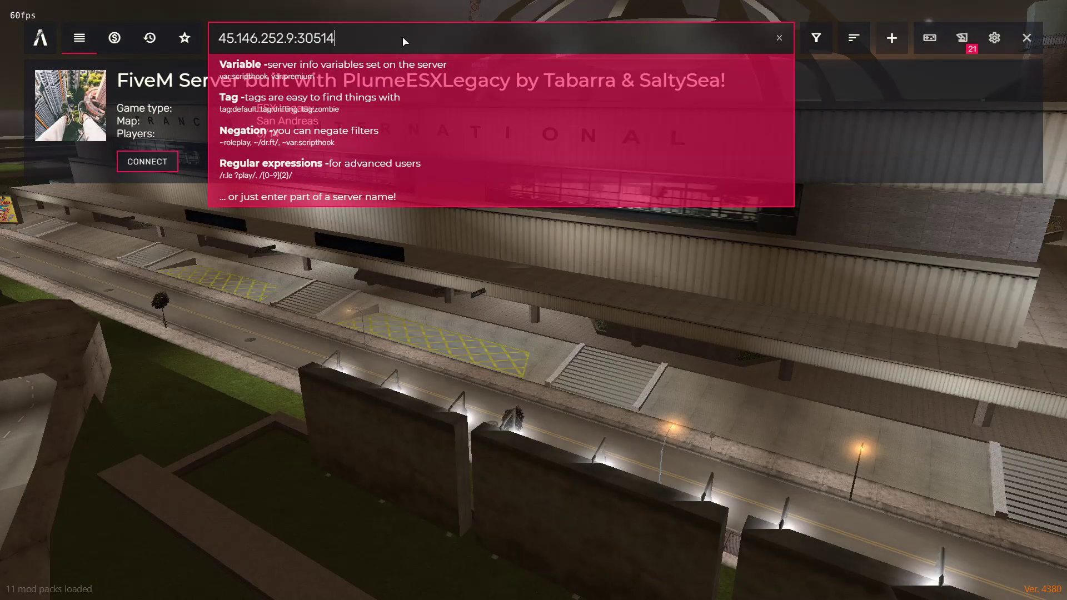
left_click(169, 121)
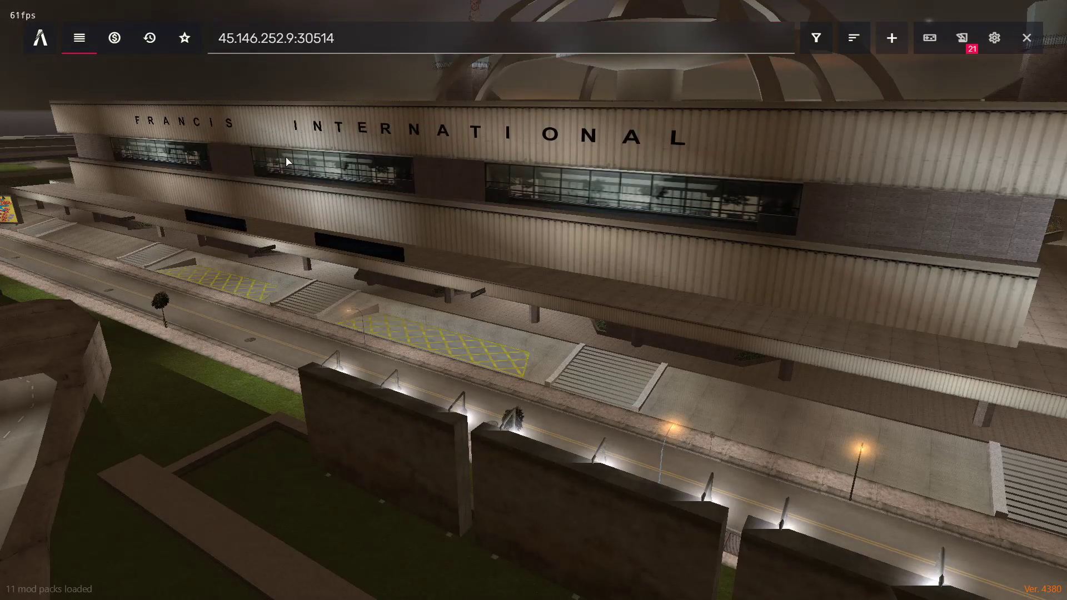
- Run 'connect 45.146.252.9:30514' in the F8 console to join the server
key("F8")
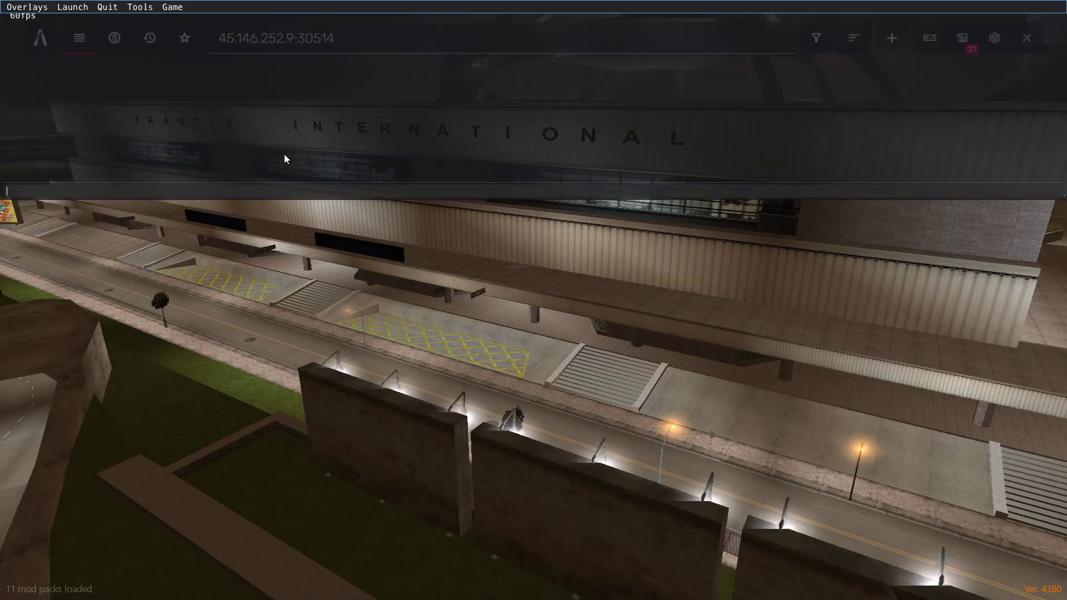
type("connect")
type("45.146.252.9:30514")
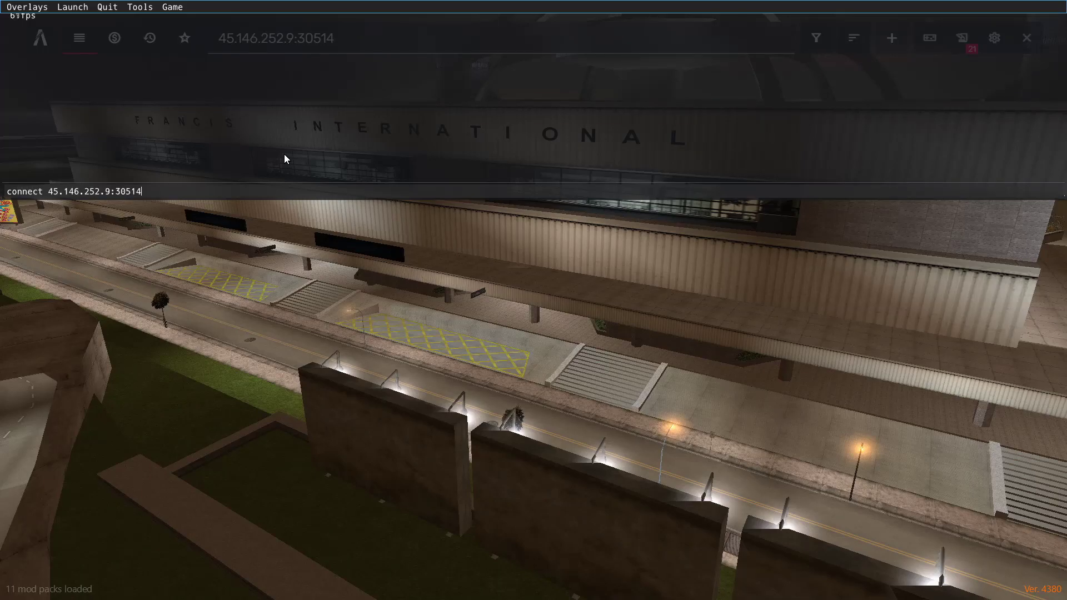
key("Return")
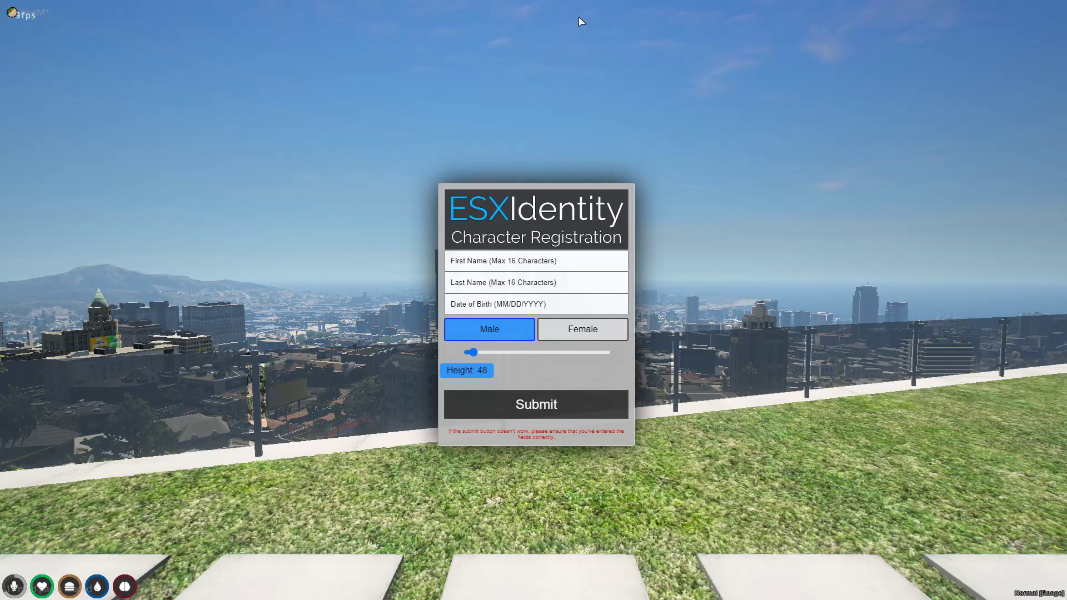
- Register the character's first and last name, birth date 10/10/1990 and greater height
left_click(531, 260)
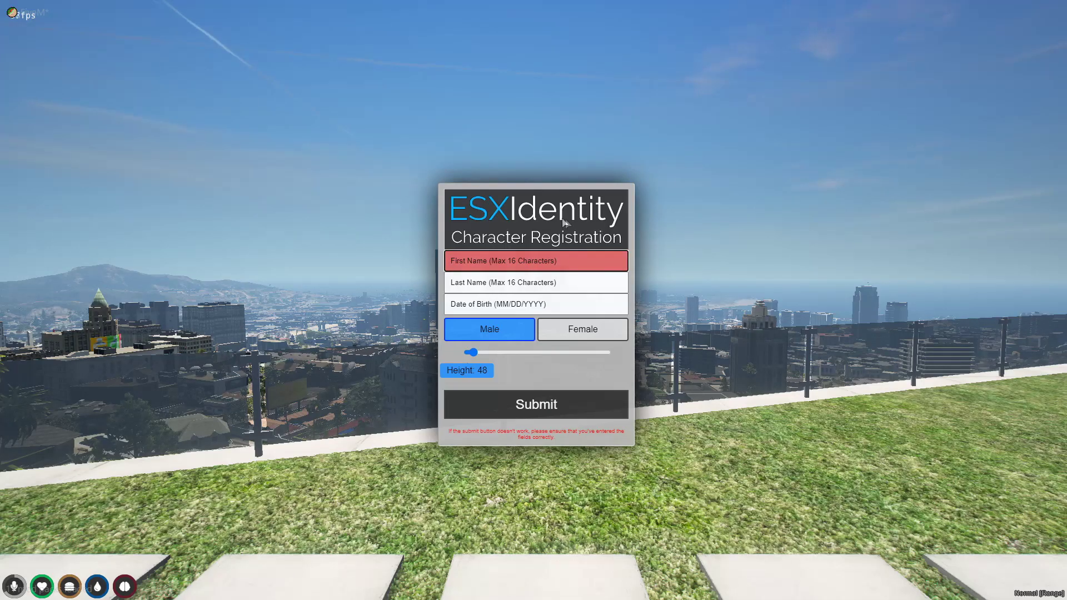
left_click(562, 281)
left_click(562, 305)
left_click(547, 262)
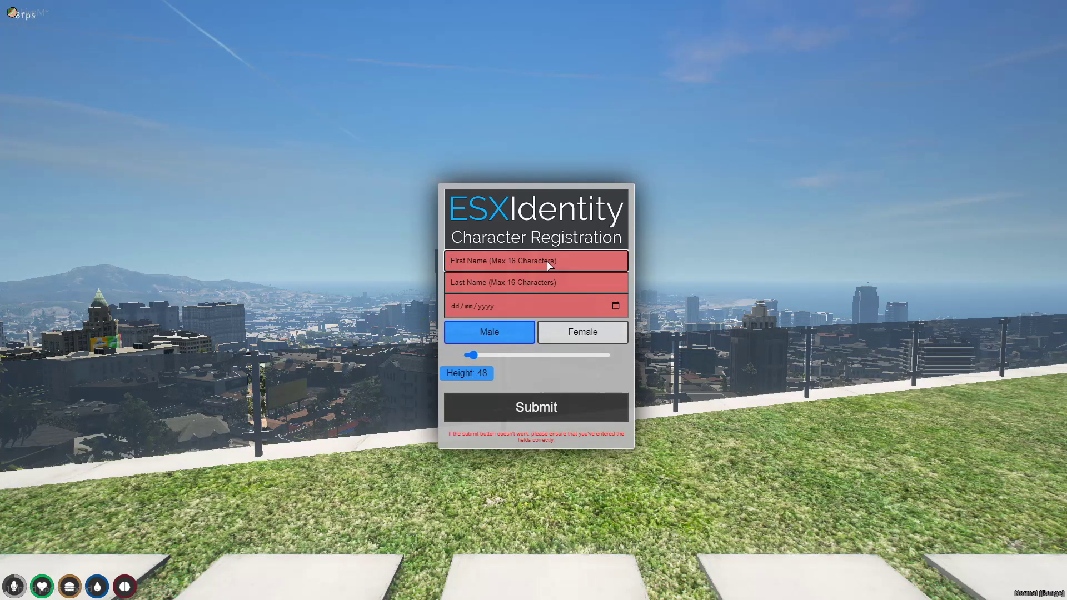
type("Alfa")
left_click(560, 290)
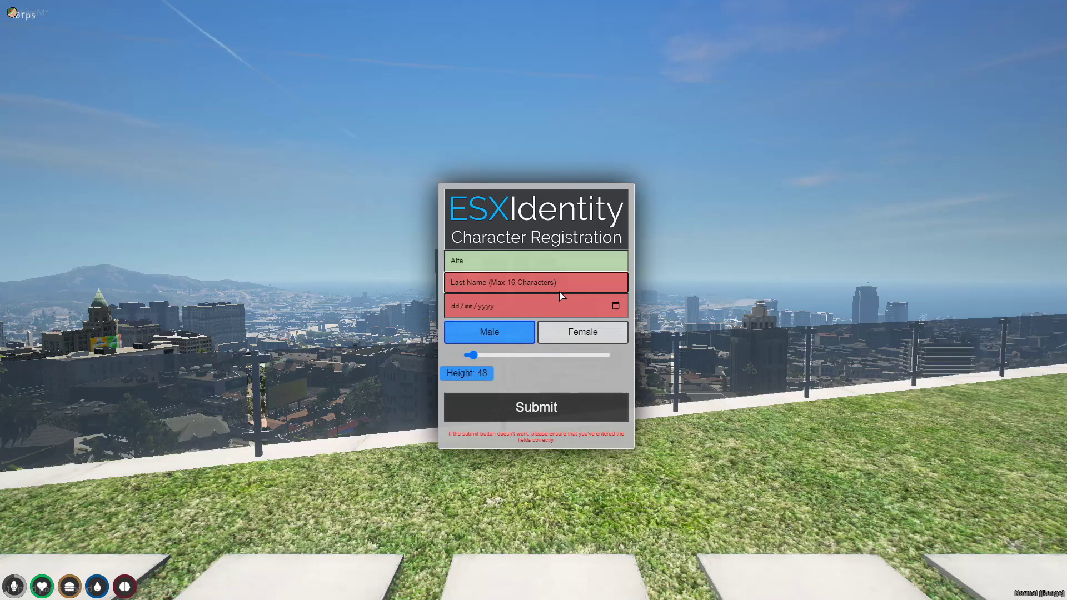
type("Davies")
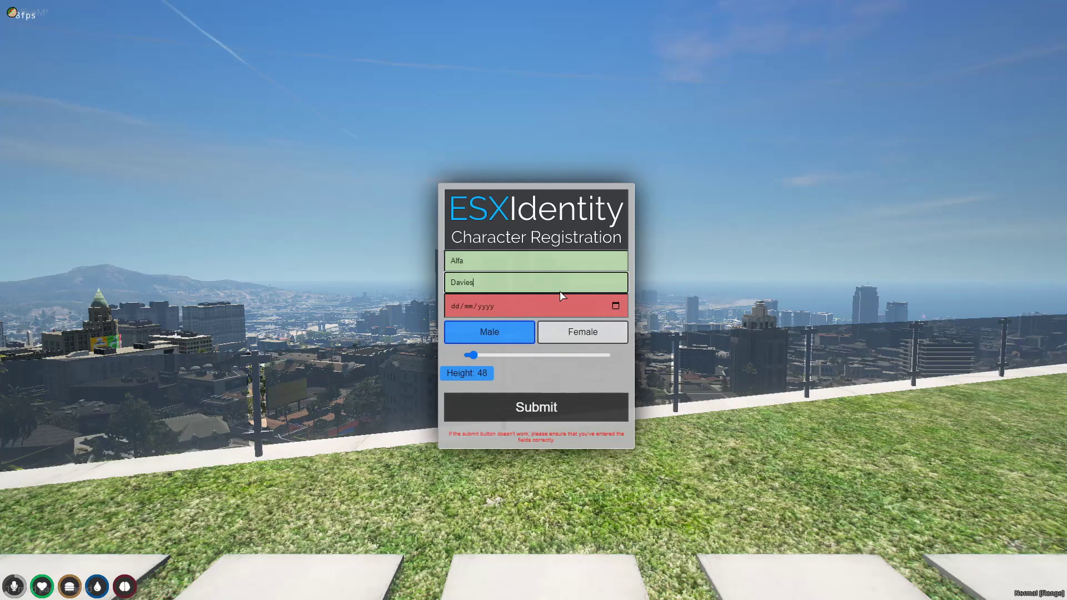
left_click(557, 304)
type("1")
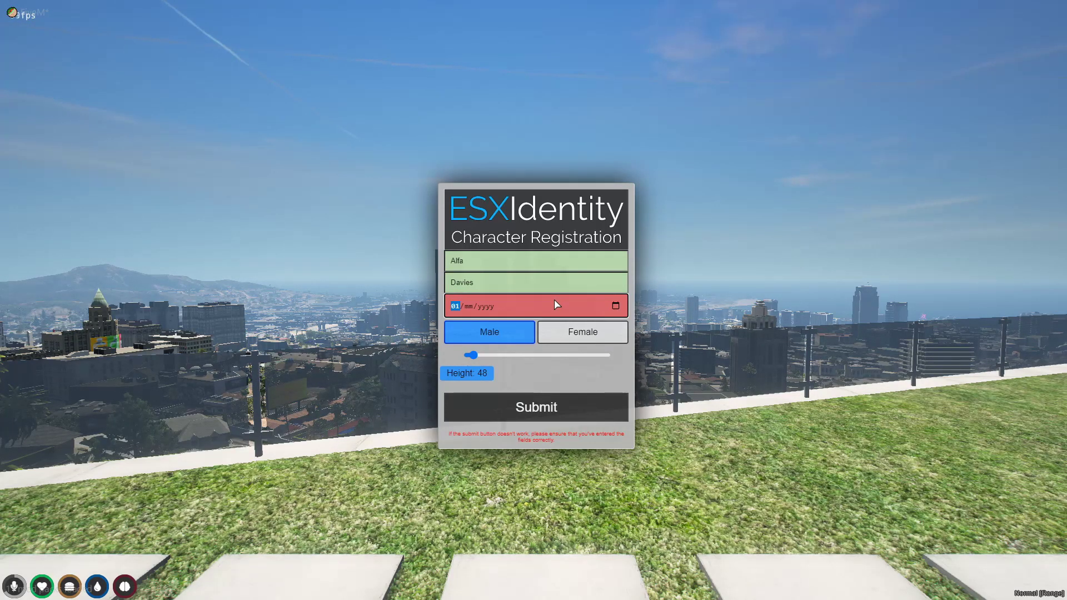
type("0/10/1990")
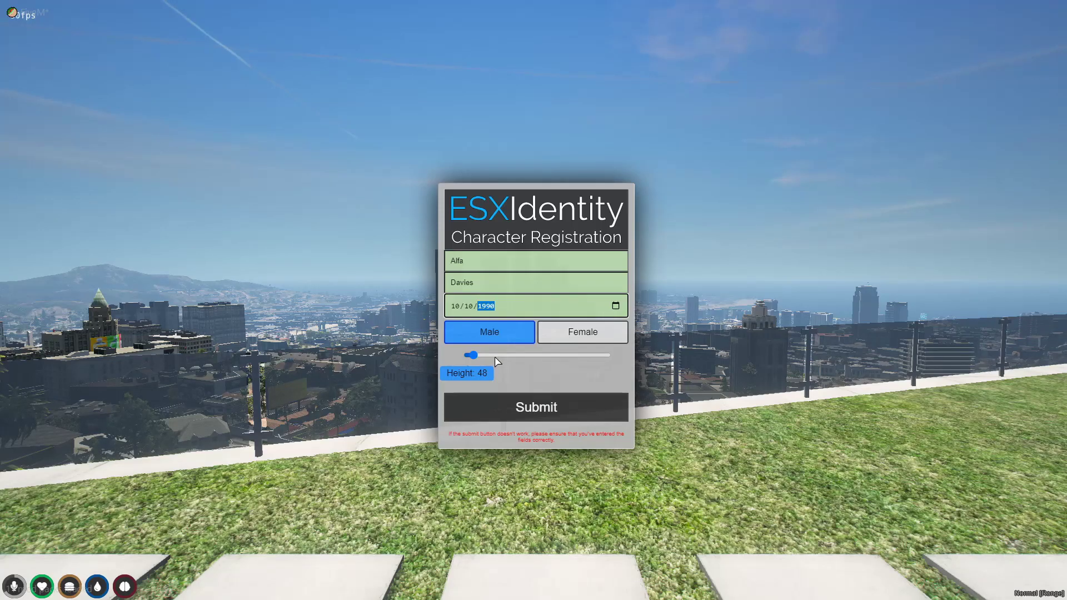
left_click_drag(547, 355, 551, 355)
left_click(536, 407)
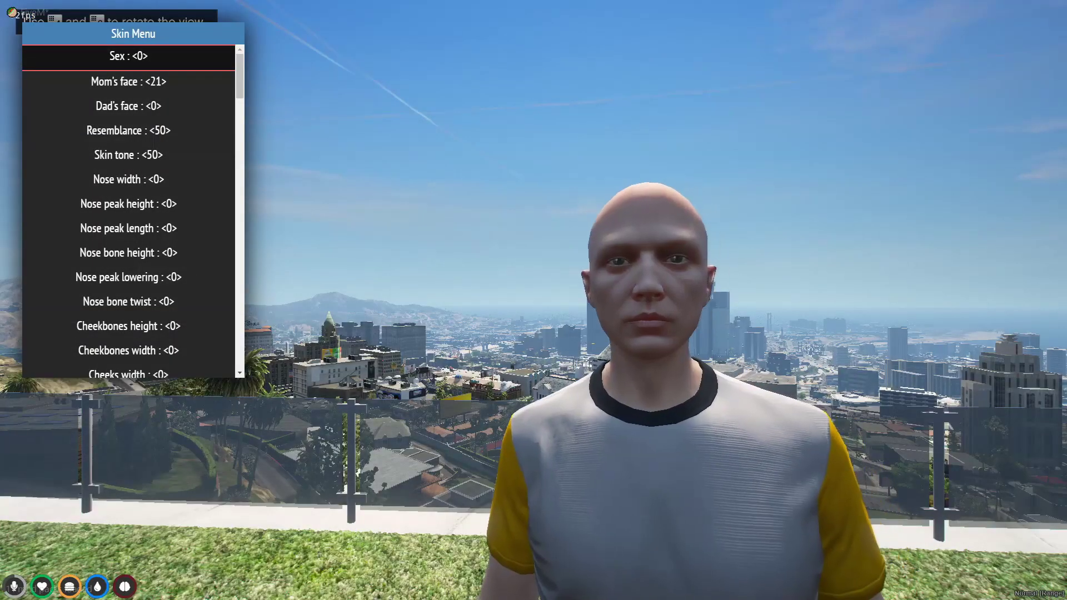
- Set braided hair, a vested T-shirt and a black jacket torso, then exit to spawn
key("Down")
key("Down")
key("Down")
key("Down")
key("Down")
key("Down")
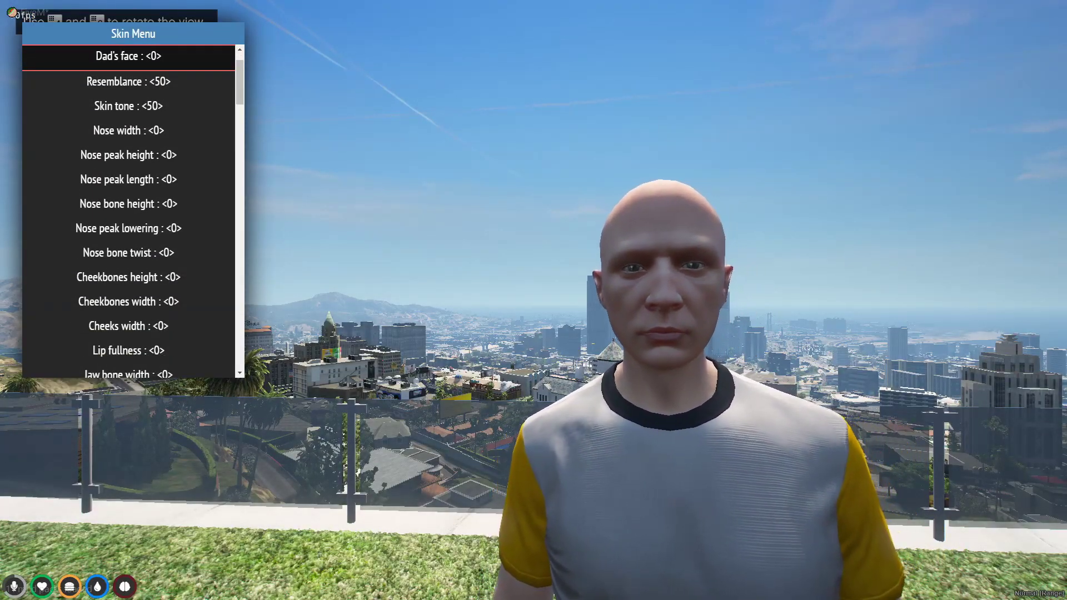
key("Down")
key("Down")
key("Down")
key("Down")
key("Down")
key("Down")
key("Down")
key("Down")
key("Down")
key("Down")
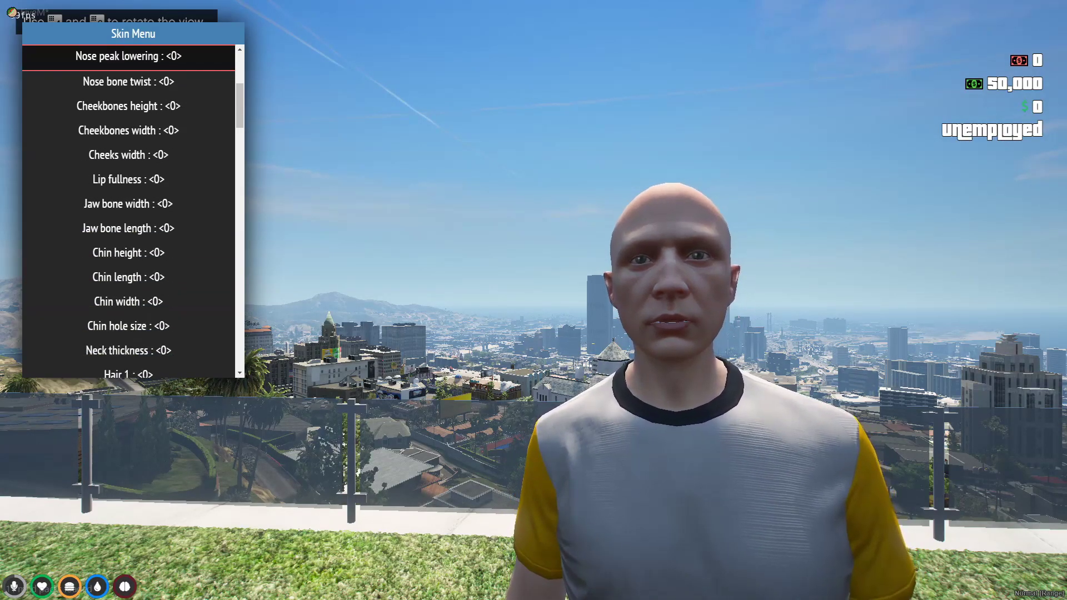
key("Down")
key("Down")
key("Down")
key("Down")
key("Down")
key("Down")
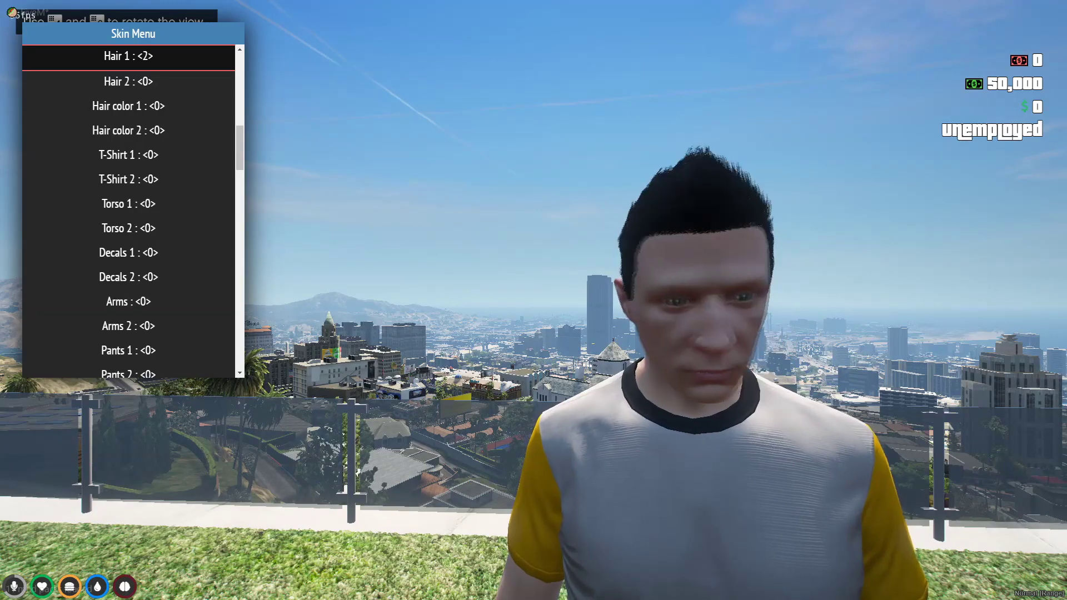
key("Right")
key("Right")
key("Right")
key("Right")
key("Right")
key("Right")
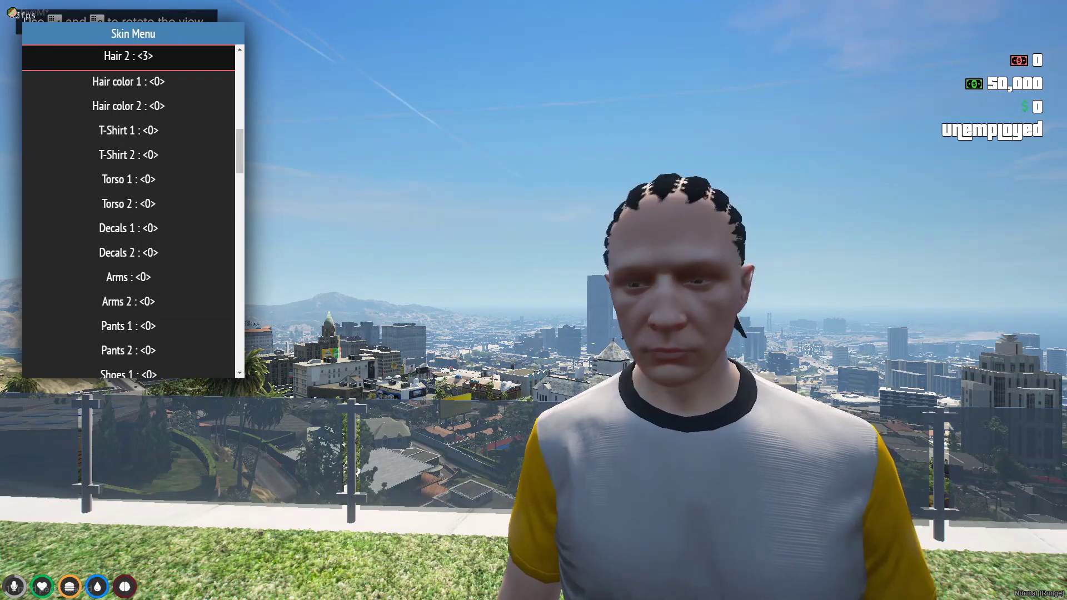
key("Down")
key("Down")
key("Up")
key("Right")
key("Right")
key("Right")
key("Right")
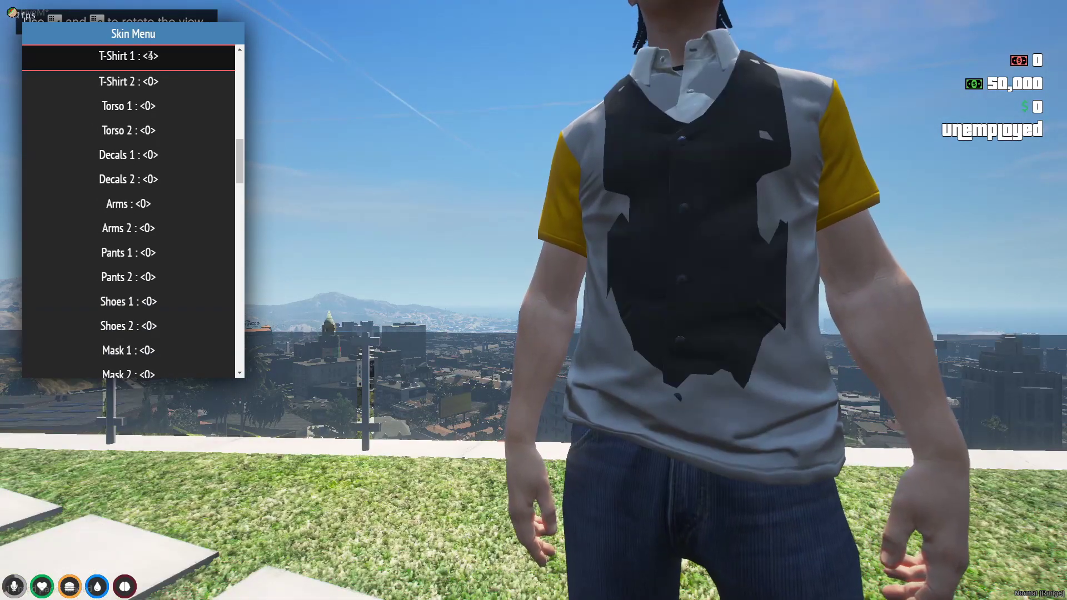
key("Down")
key("Down")
key("Right")
key("Right")
key("Right")
key("Right")
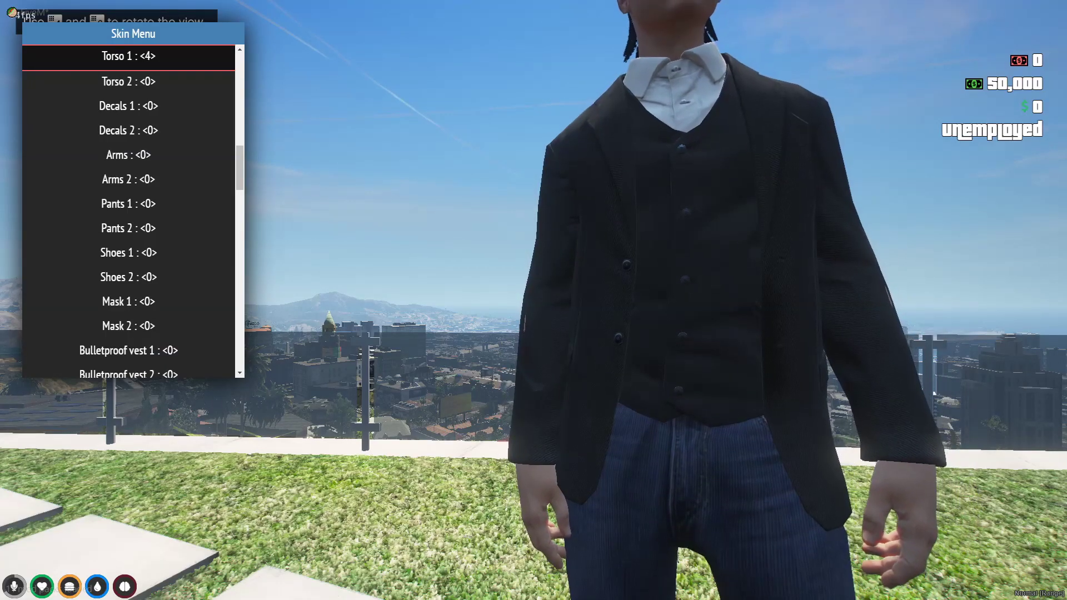
key("Escape")
- Run out through the glass doors, down the steps and along the sidewalk, then open the city map
key("w")
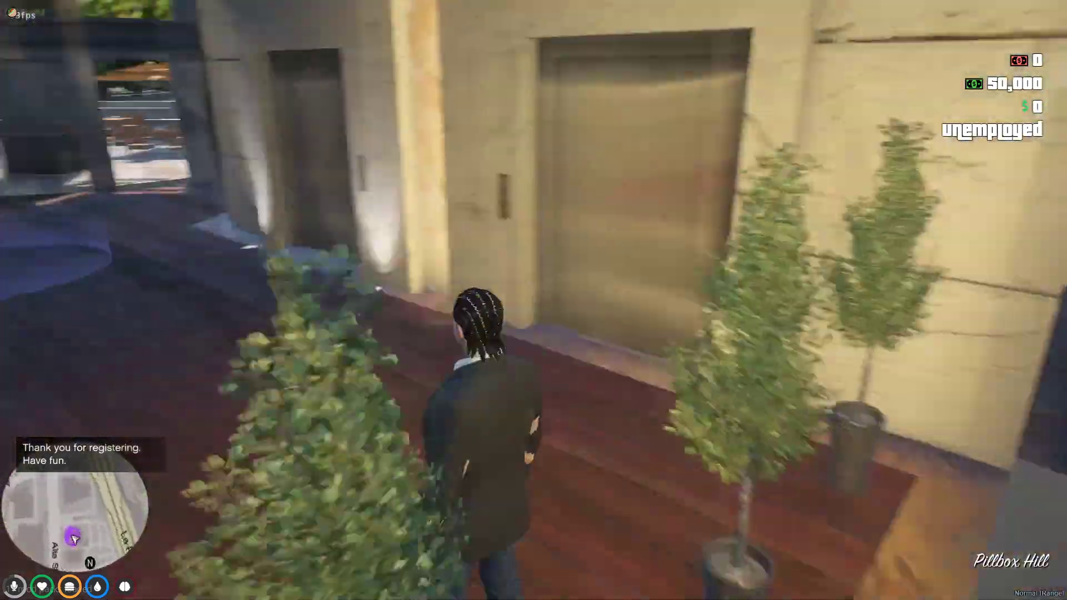
key("w")
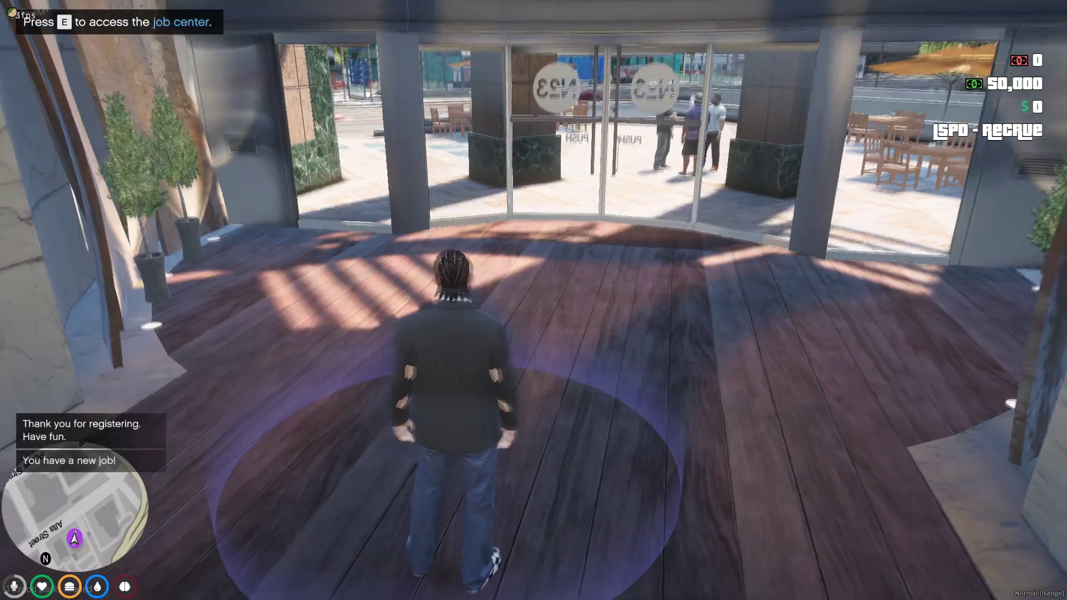
key("w")
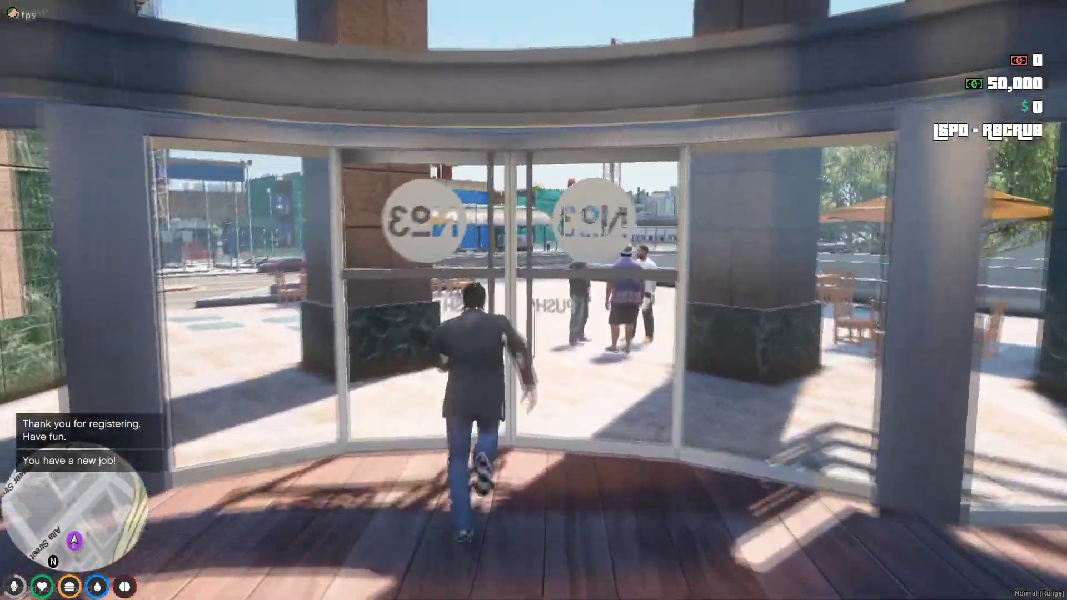
key("w")
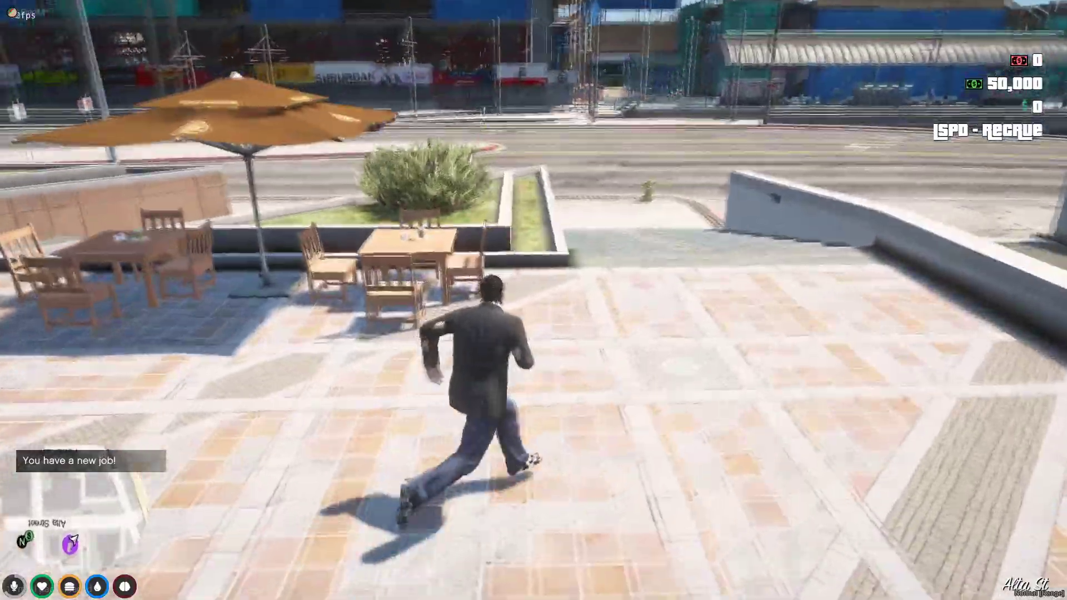
key("w")
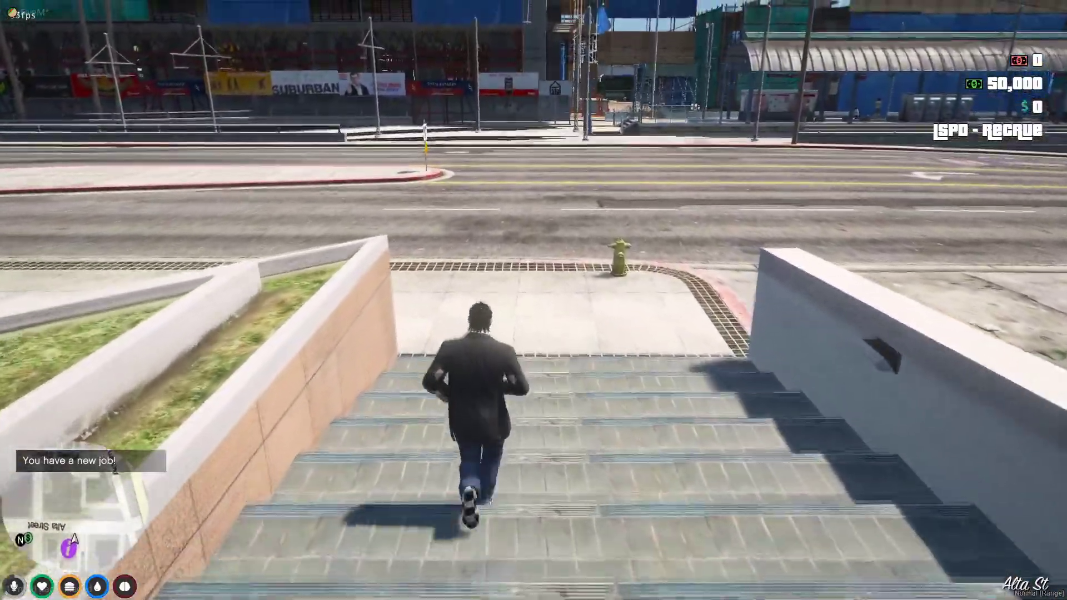
key("w")
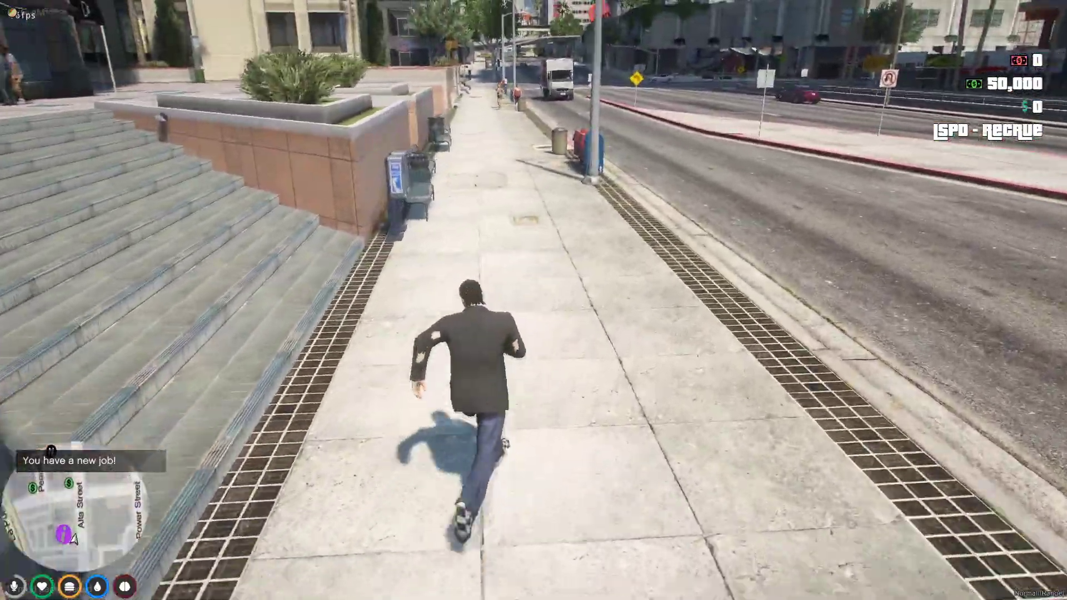
key("w")
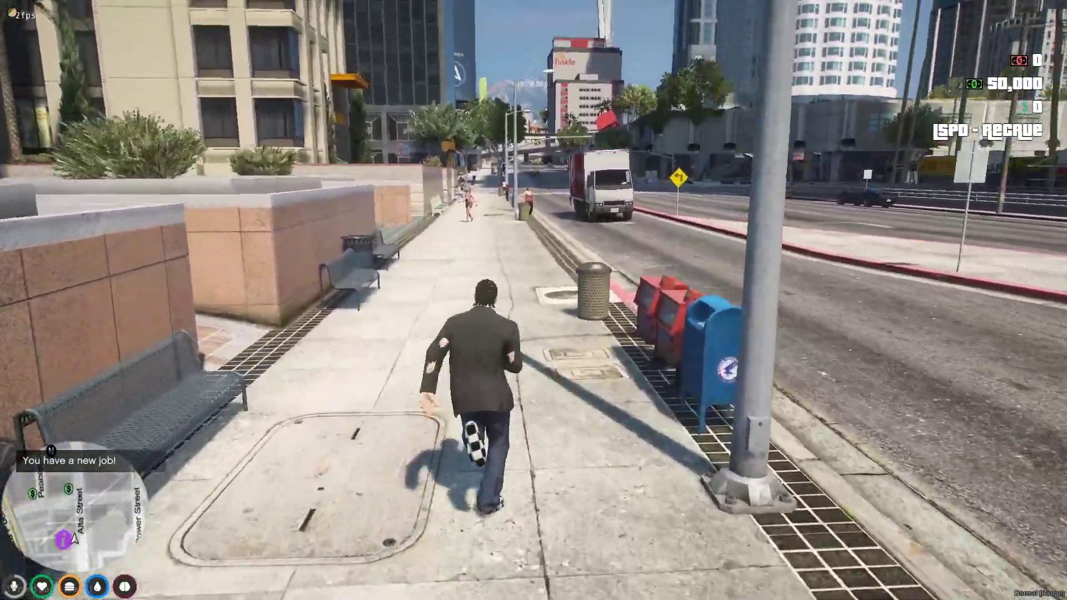
key("w")
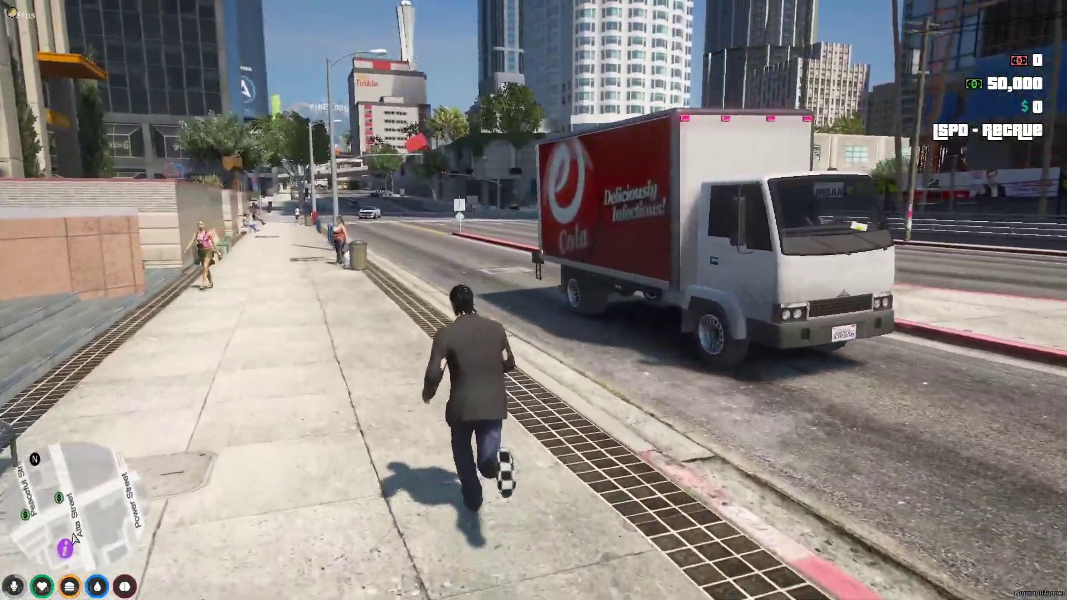
key("Escape")
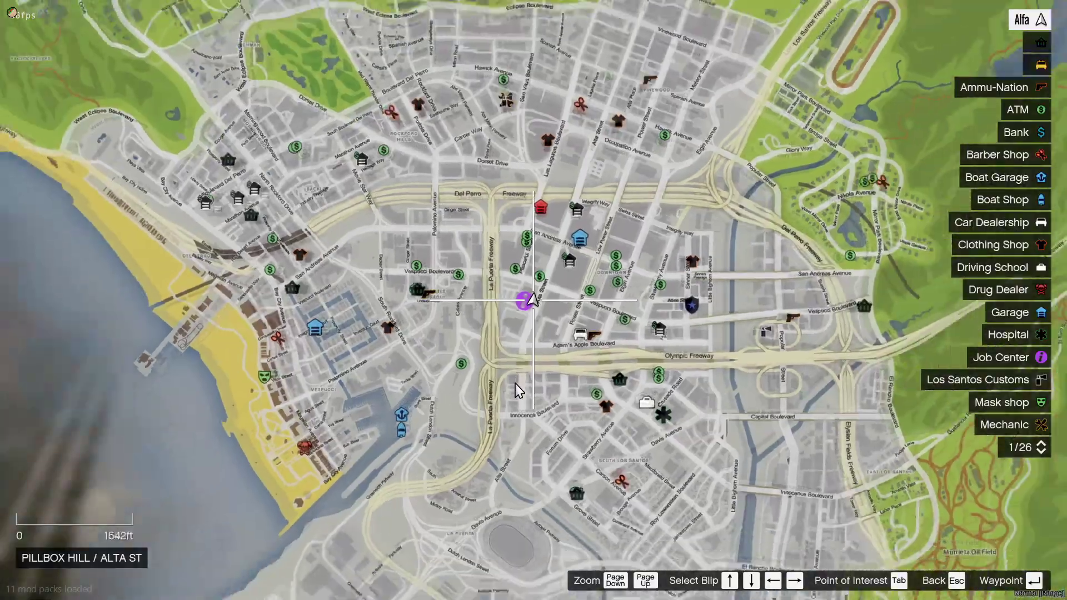
scroll(615, 257, "up", 5)
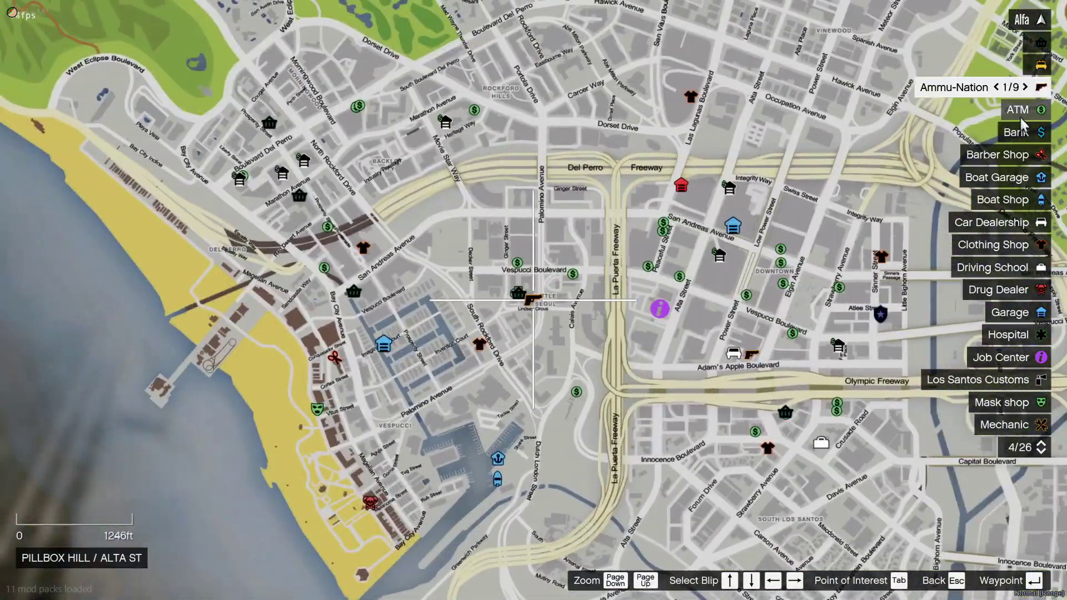
left_click(1019, 111)
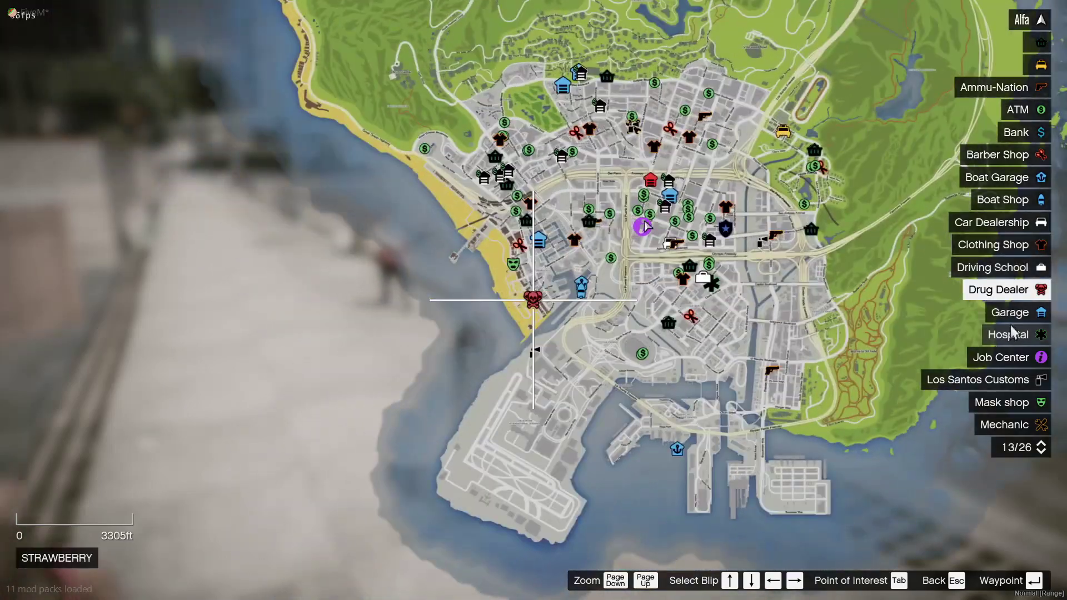
scroll(987, 389, "down", 10)
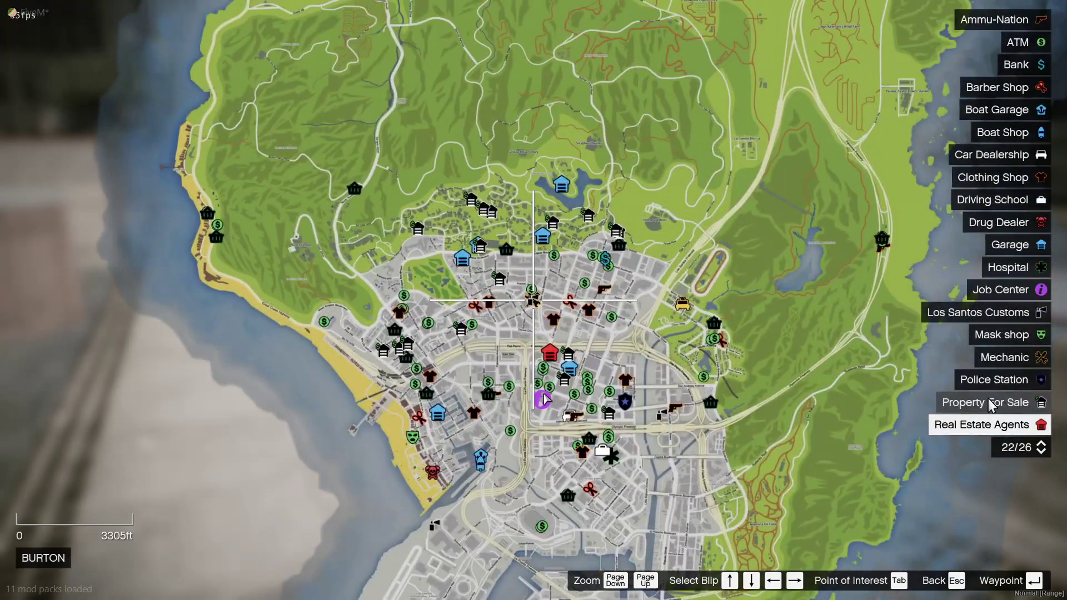
key("Escape")
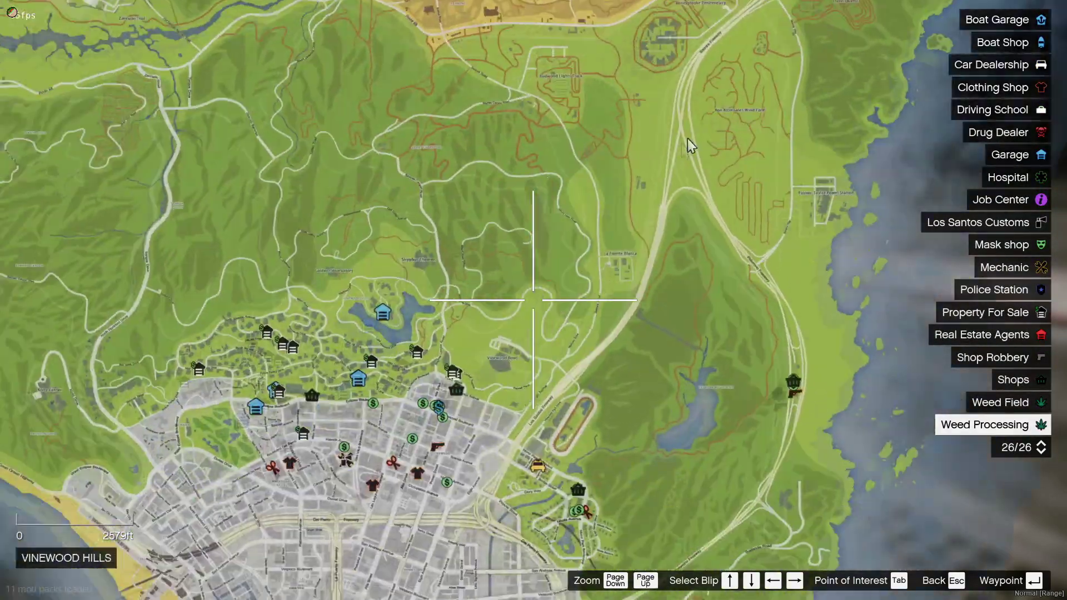
key("Escape")
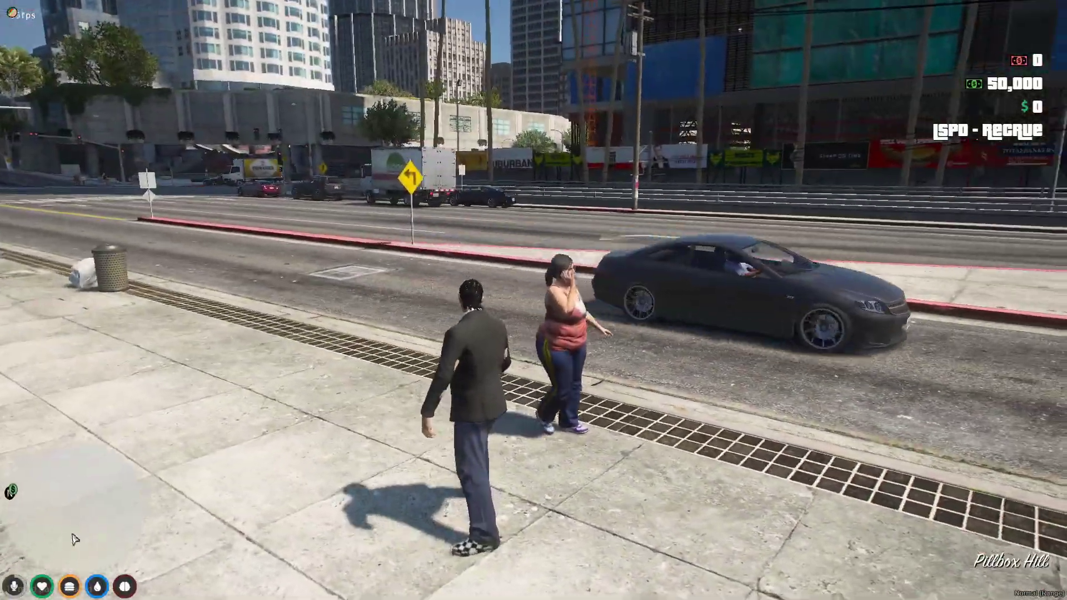
- Get into the parked white SUV, pull away from the curb and pick a radio station
key("w")
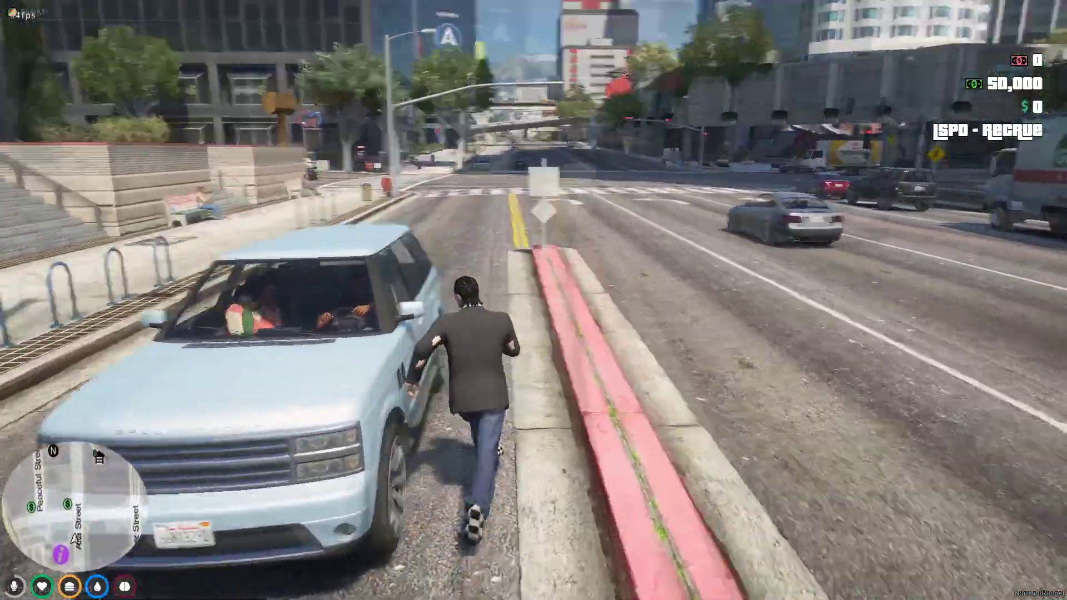
key("f")
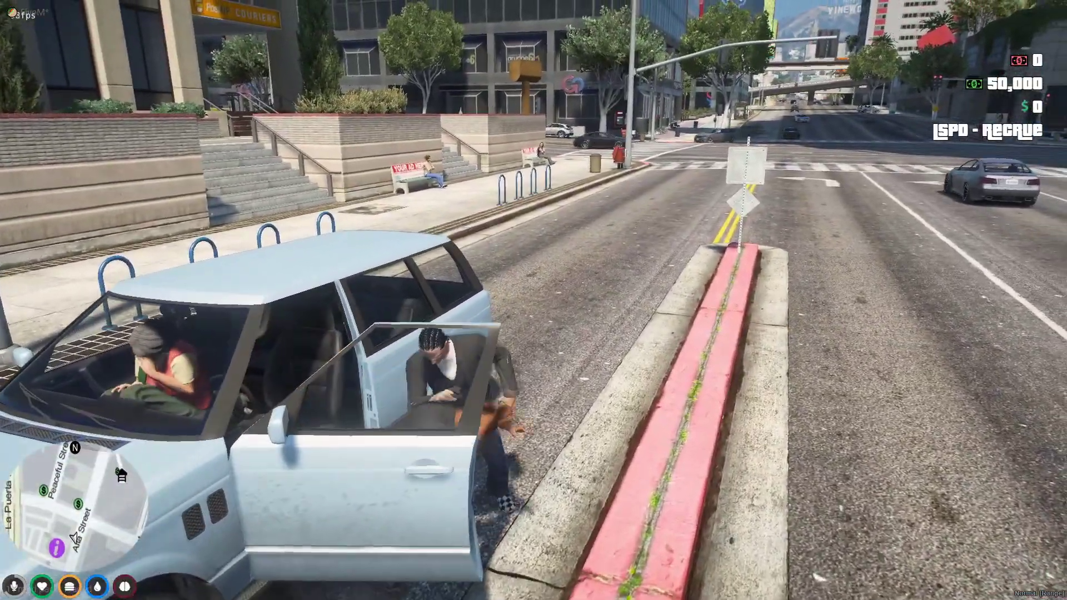
key("w")
key("F1")
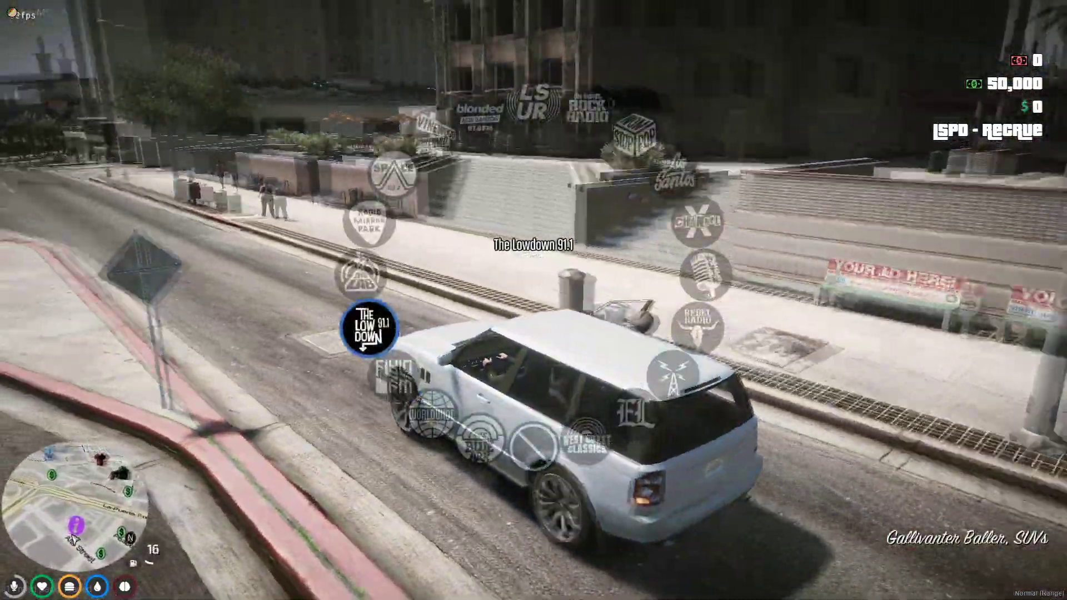
- Accelerate along the road, through the intersection under the overpass and up the avenue
key("w")
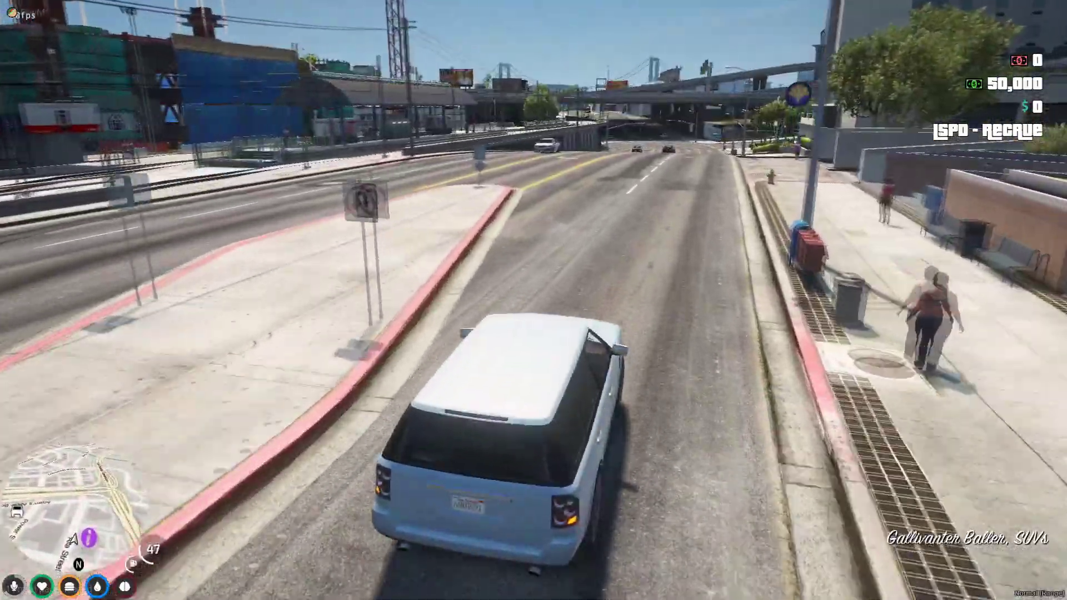
key("w")
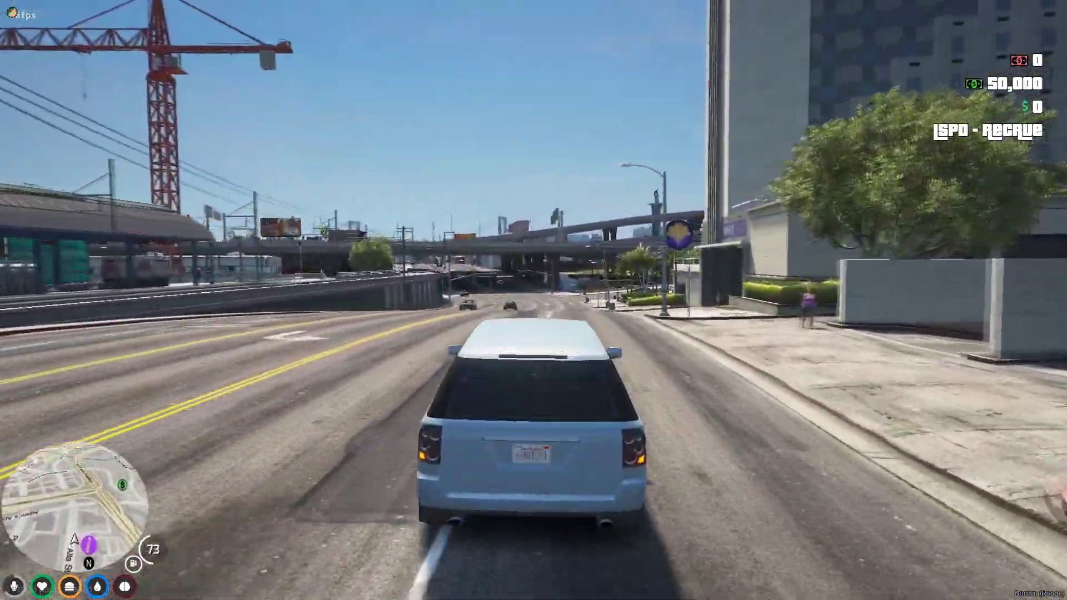
key("w")
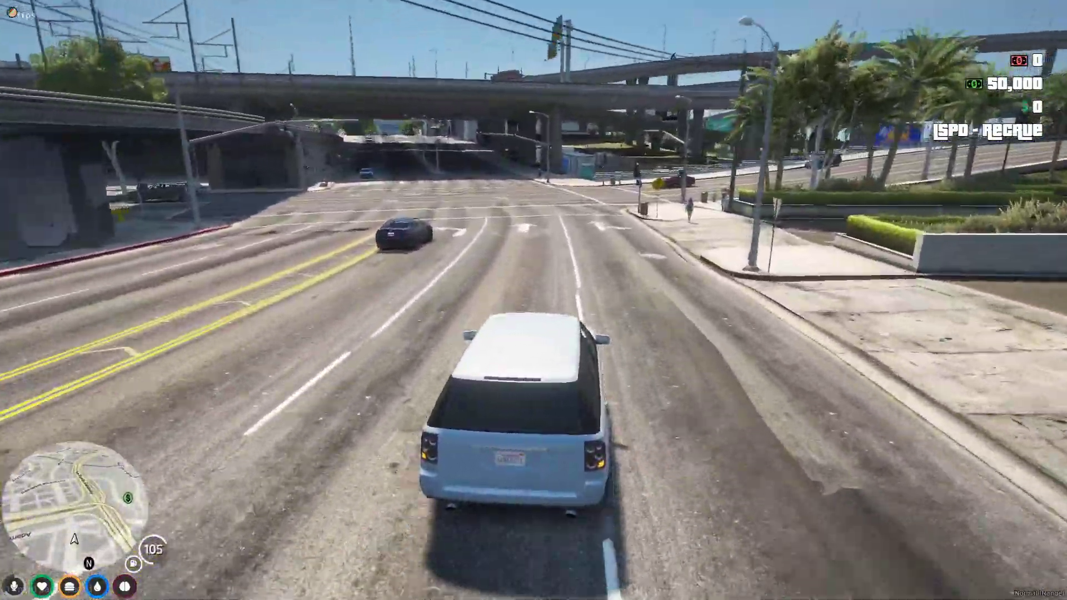
key("w")
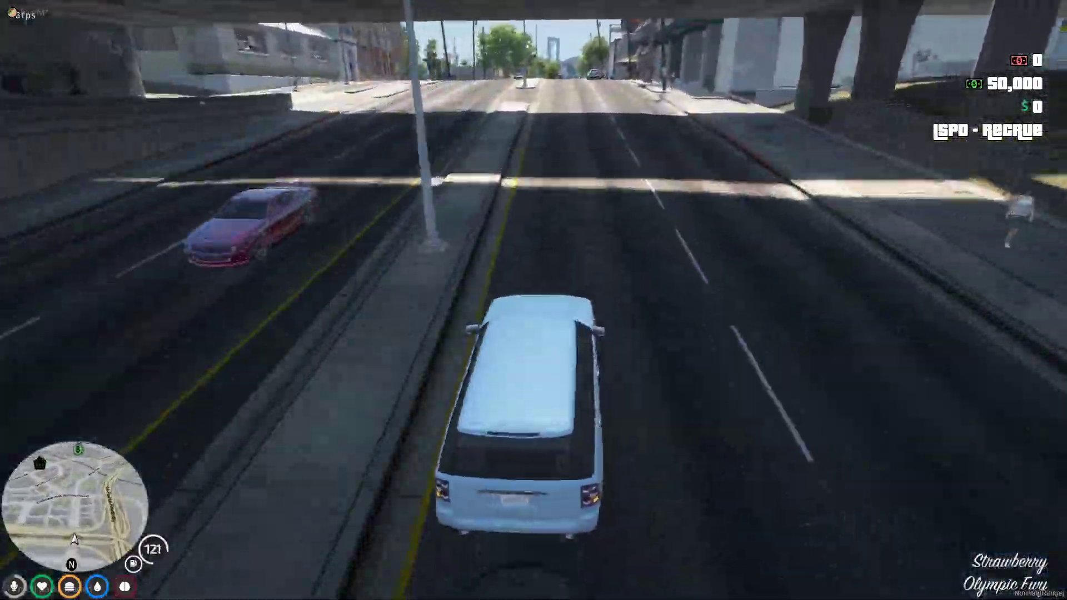
key("w")
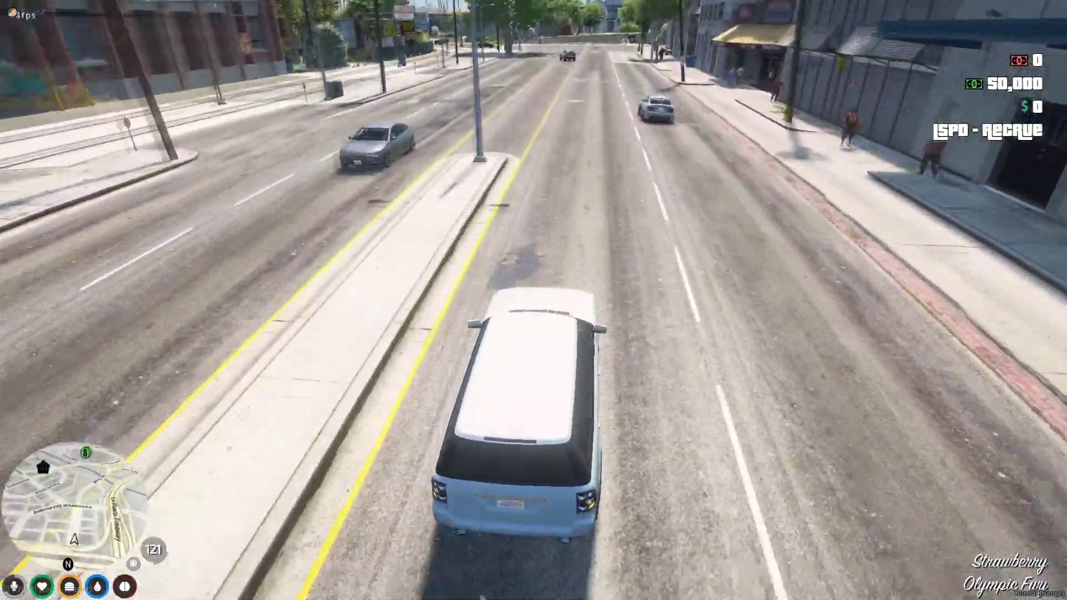
key("w")
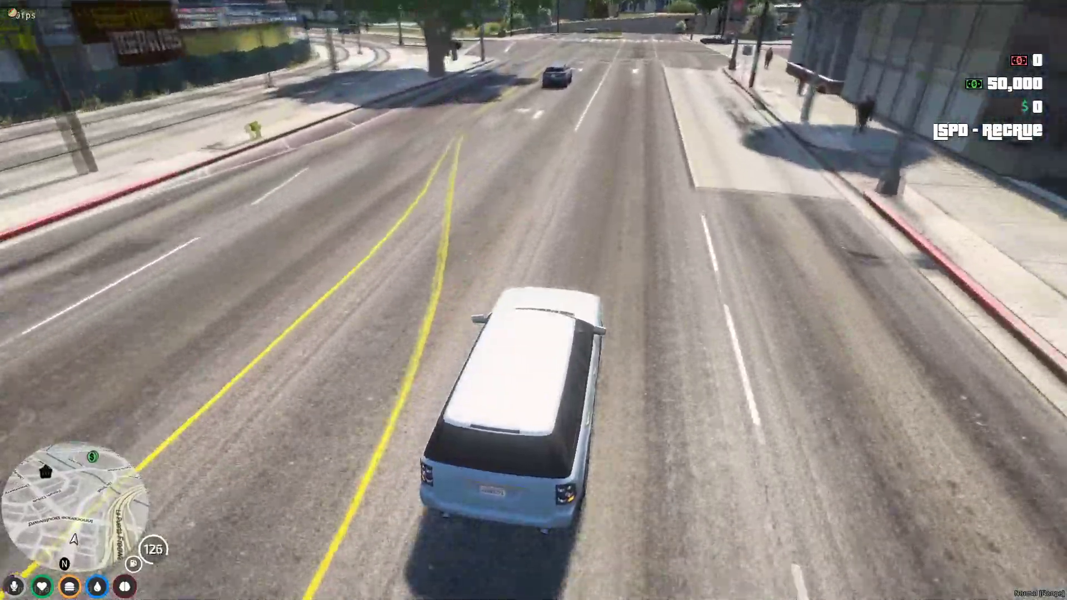
- Brake and spin the SUV around in the intersection, then turn left onto the straight road
key("space")
key("d")
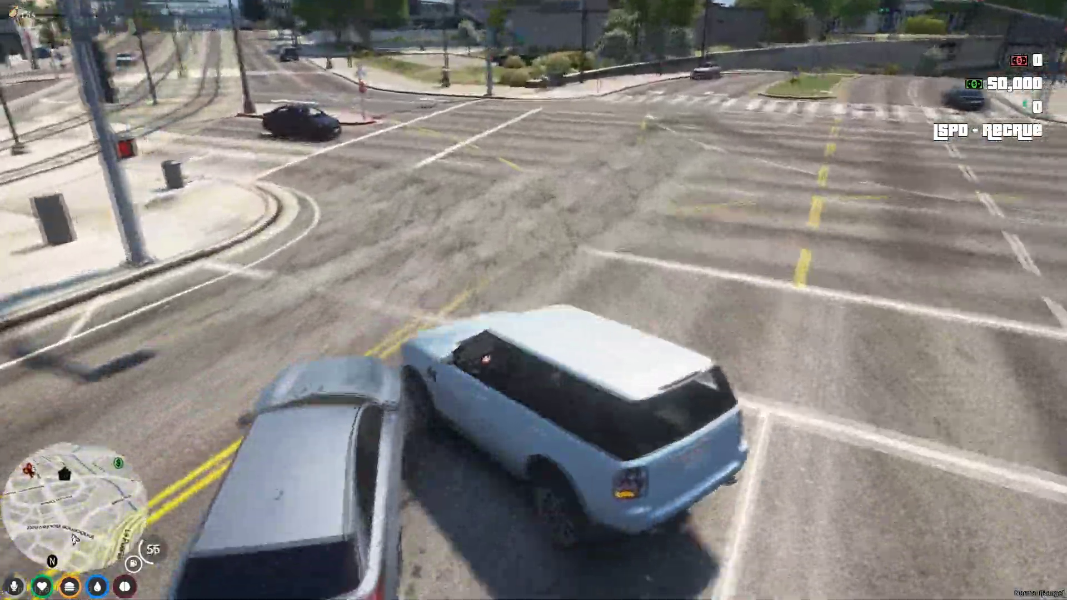
key("a")
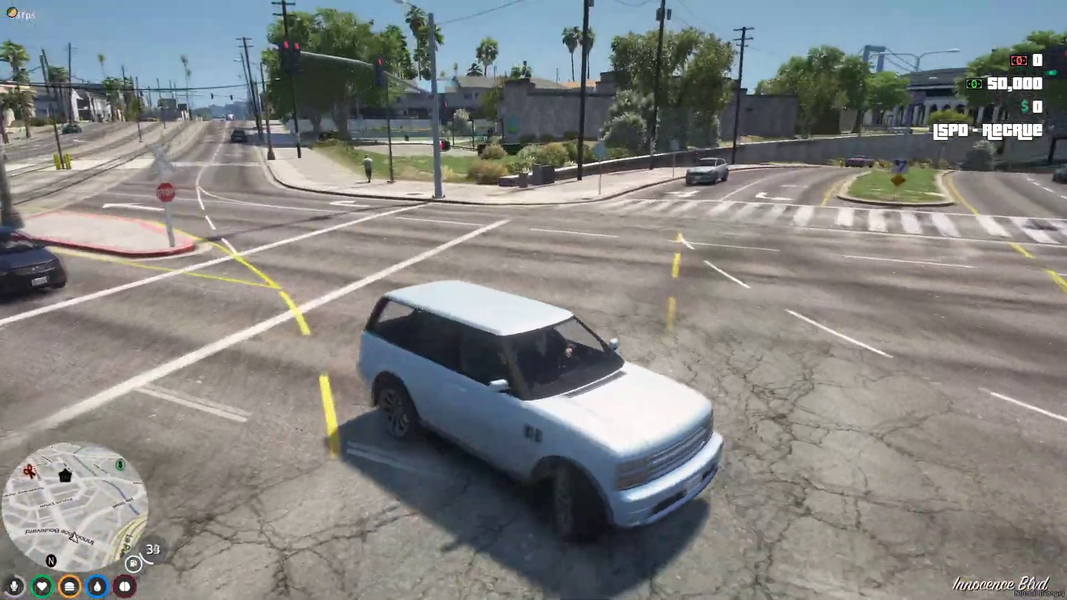
key("space")
key("F1")
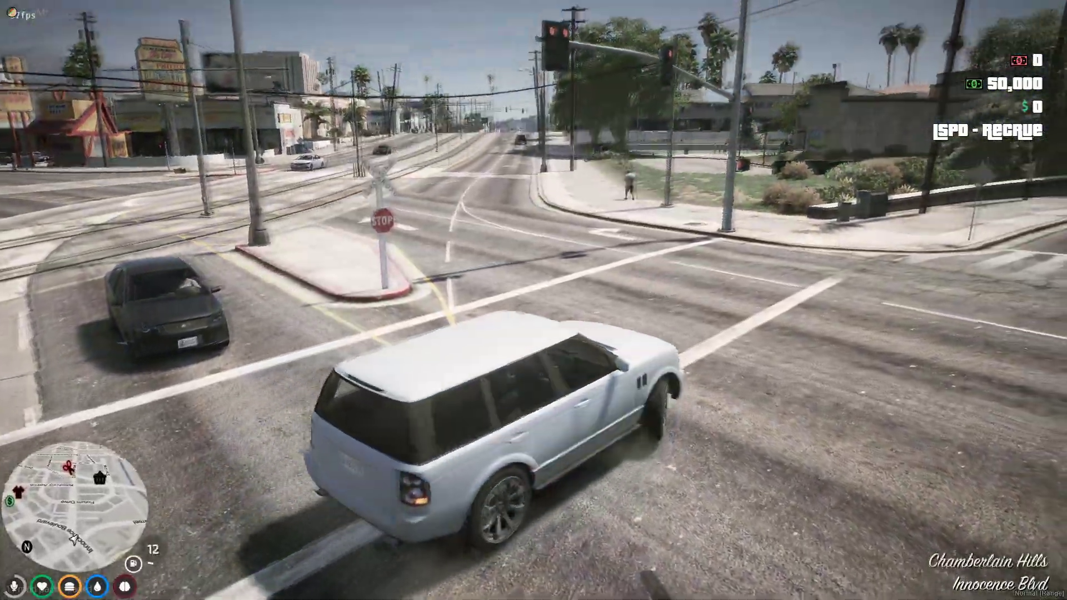
key("w")
key("a")
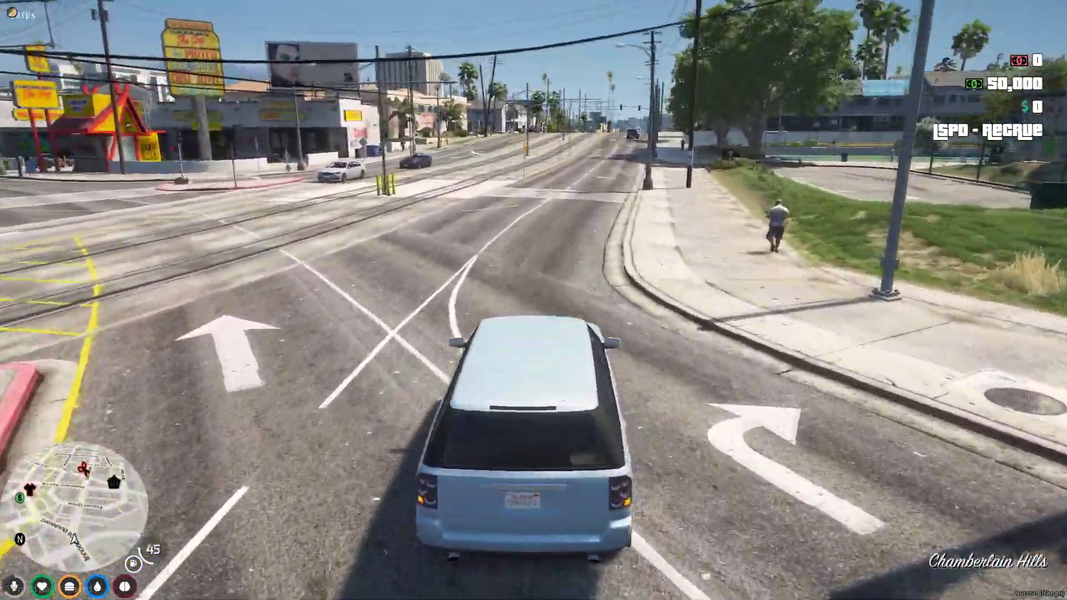
- Drive onto Carson Ave, past the park corner and across the parking lot back to the road
key("w")
key("d")
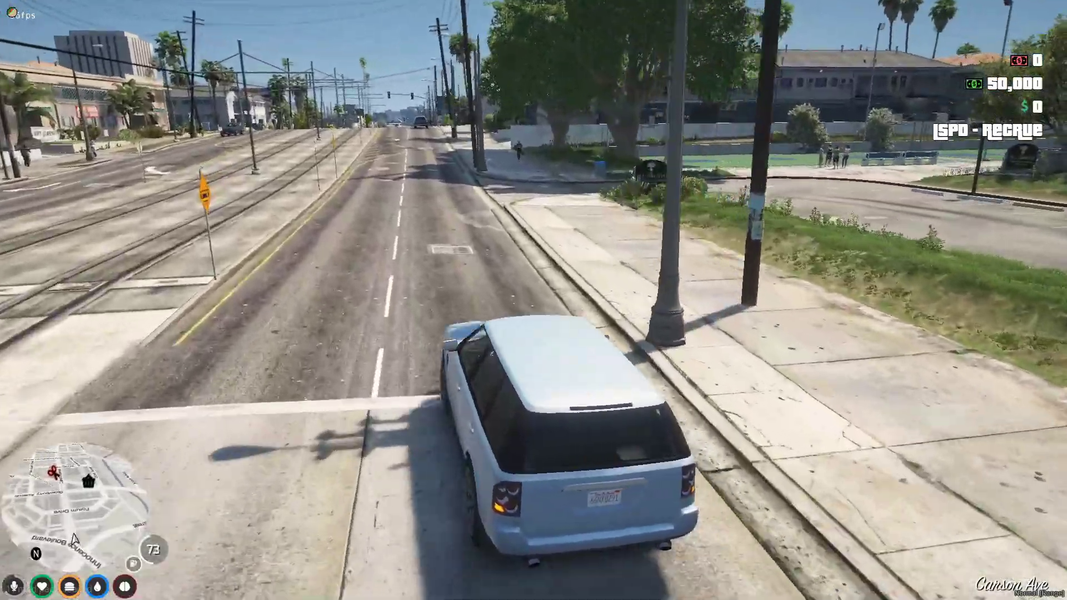
key("s")
key("d")
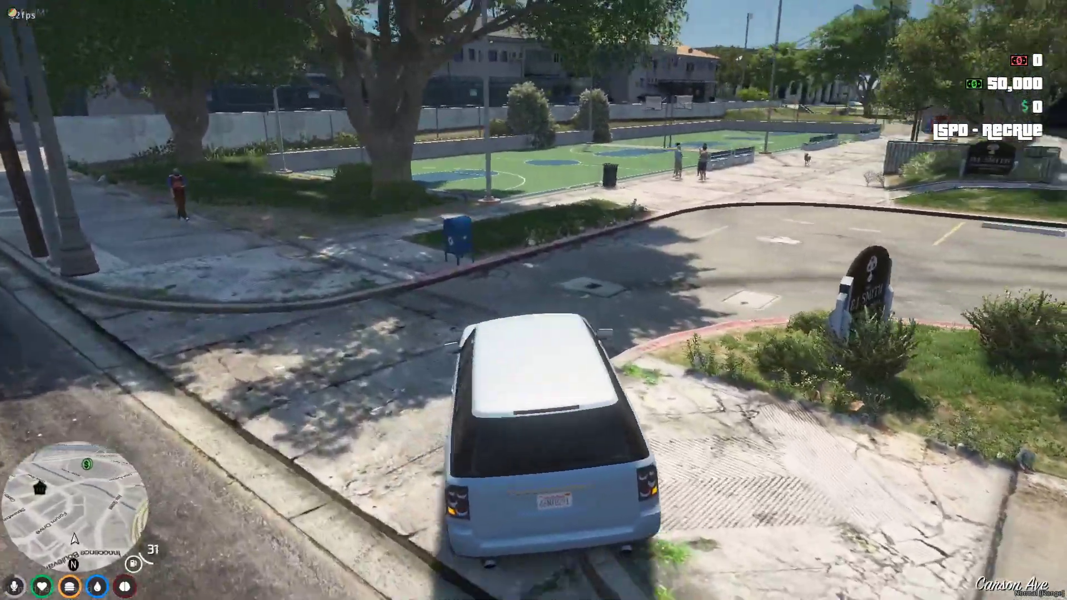
key("a")
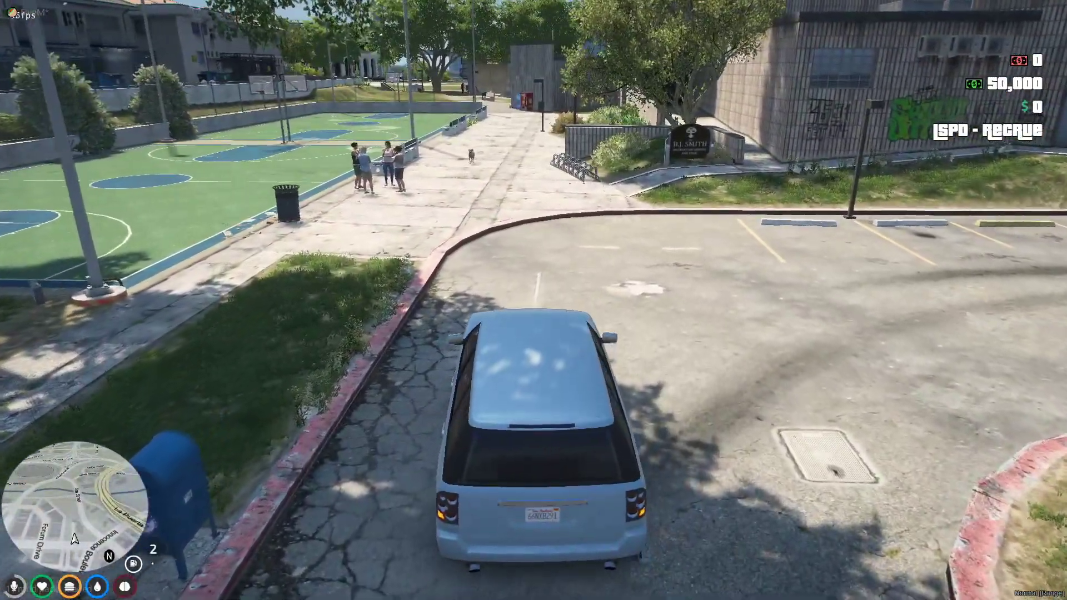
key("w")
key("d")
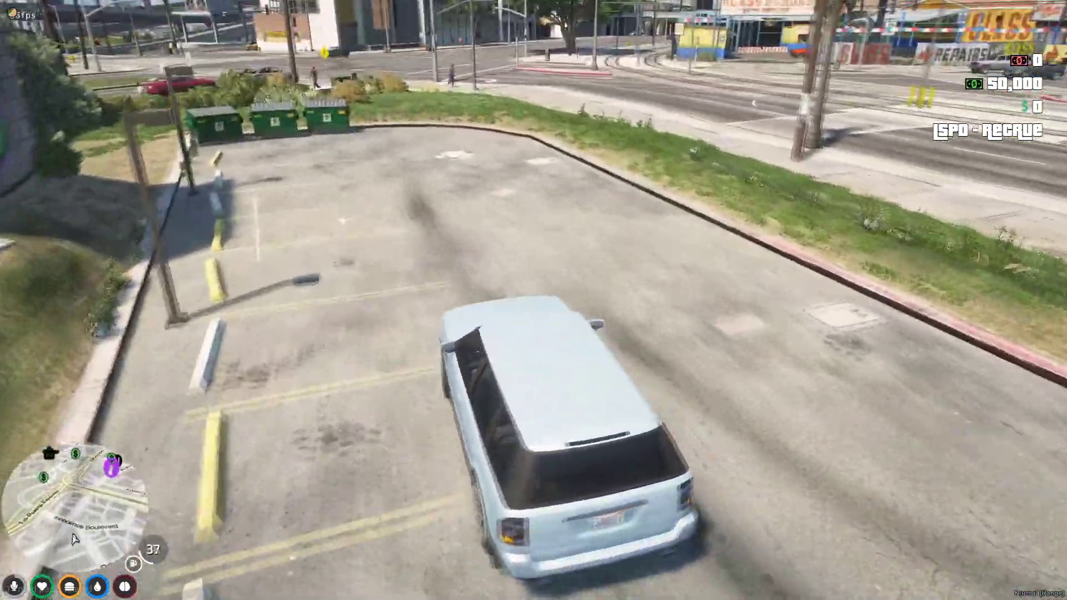
key("w")
key("w")
key("d")
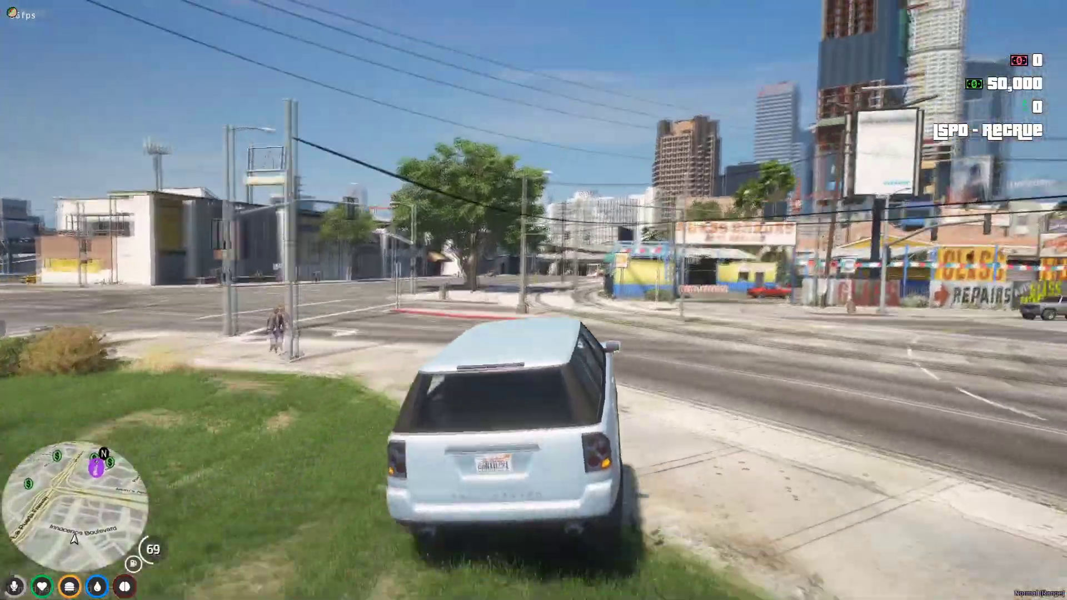
- Veer off the tram tracks back into the lane and drive straight under the freeway overpass
key("d")
key("s")
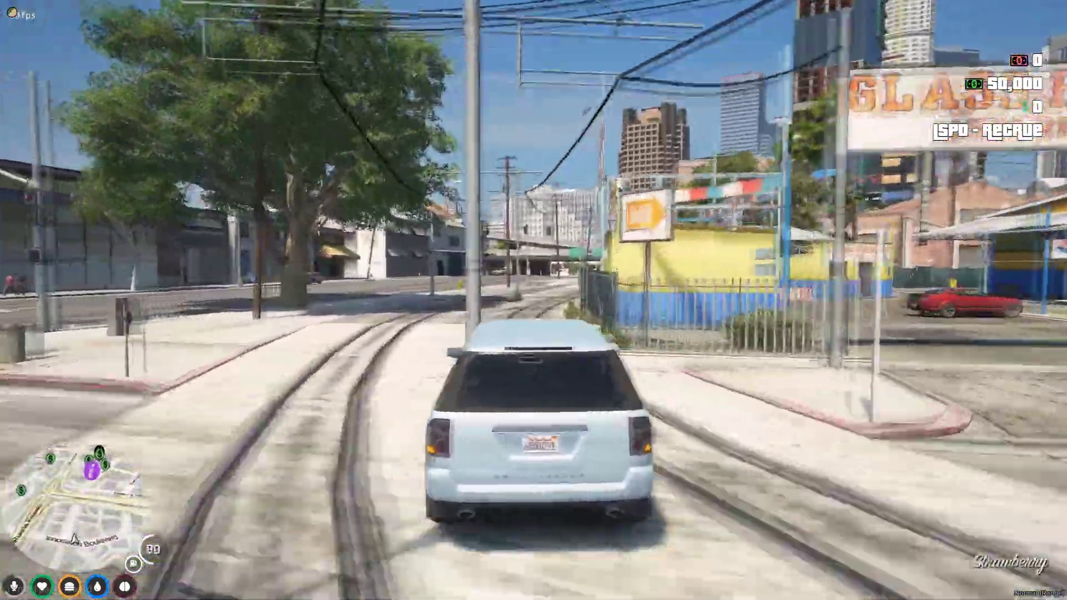
key("w")
key("a")
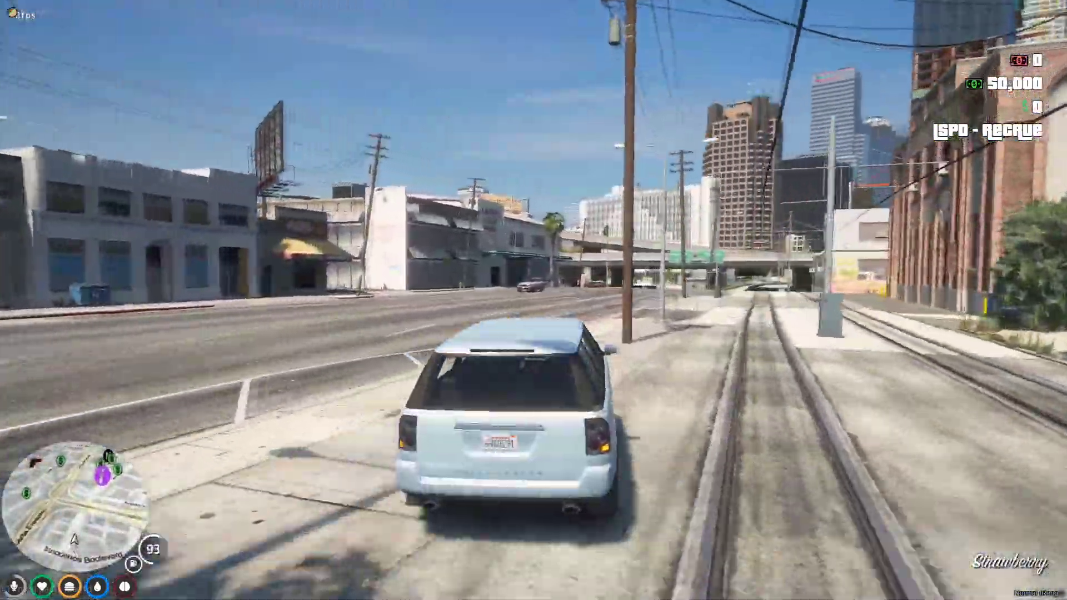
key("w")
key("a")
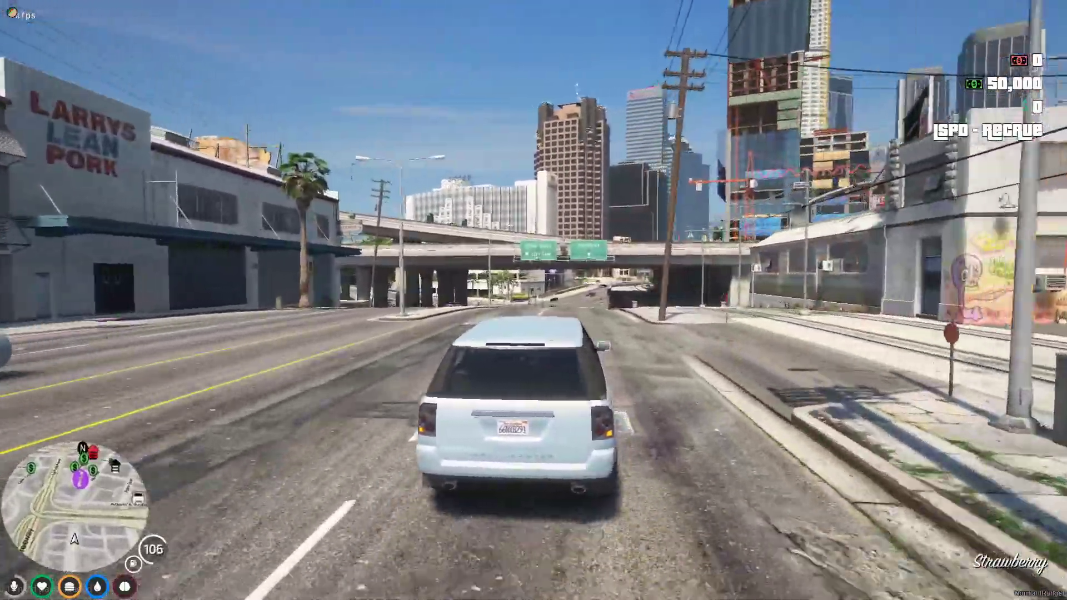
key("w")
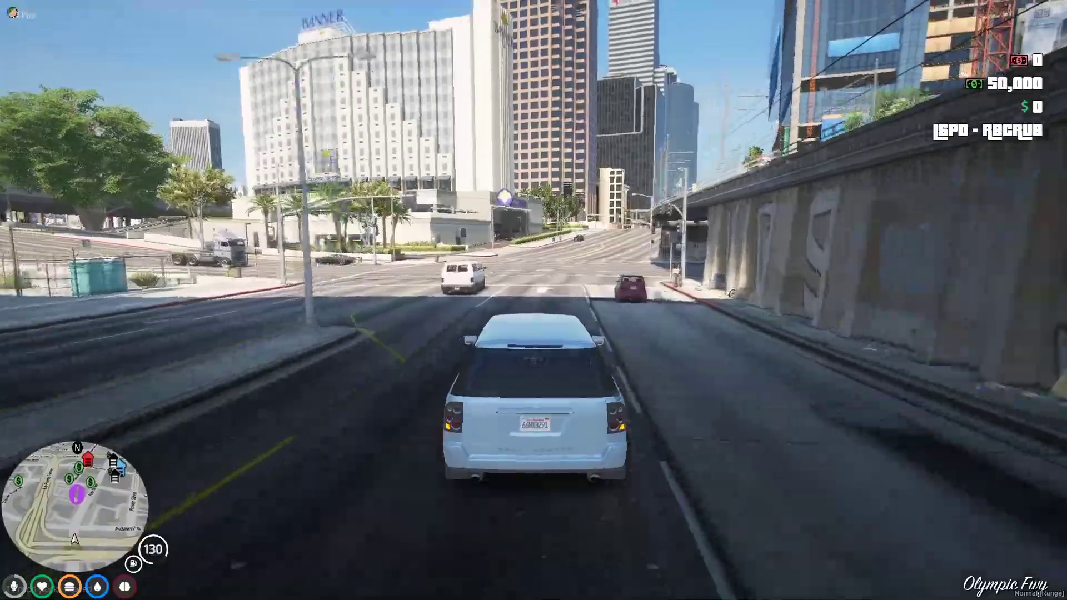
key("w")
key("w")
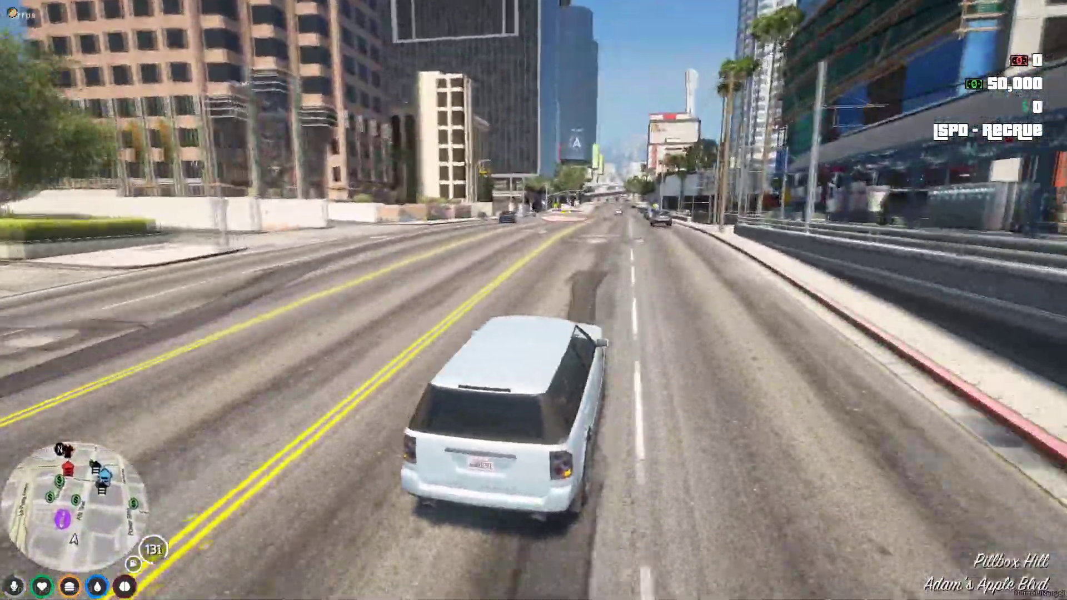
key("w")
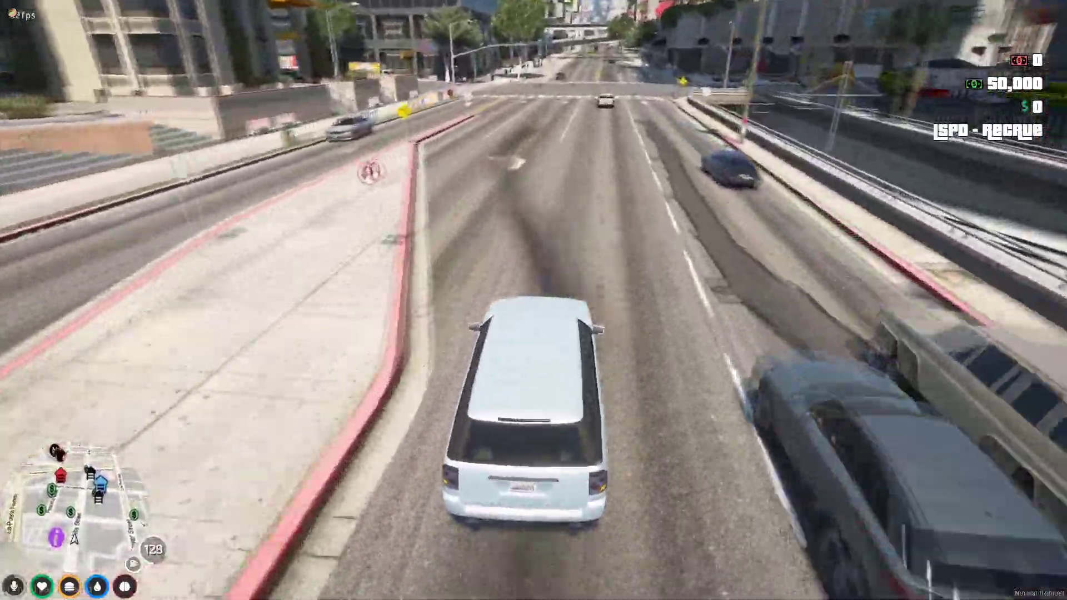
- Turn left onto Vespucci Blvd, then onto San Andreas Ave into Downtown and Del Perro Fwy
key("w")
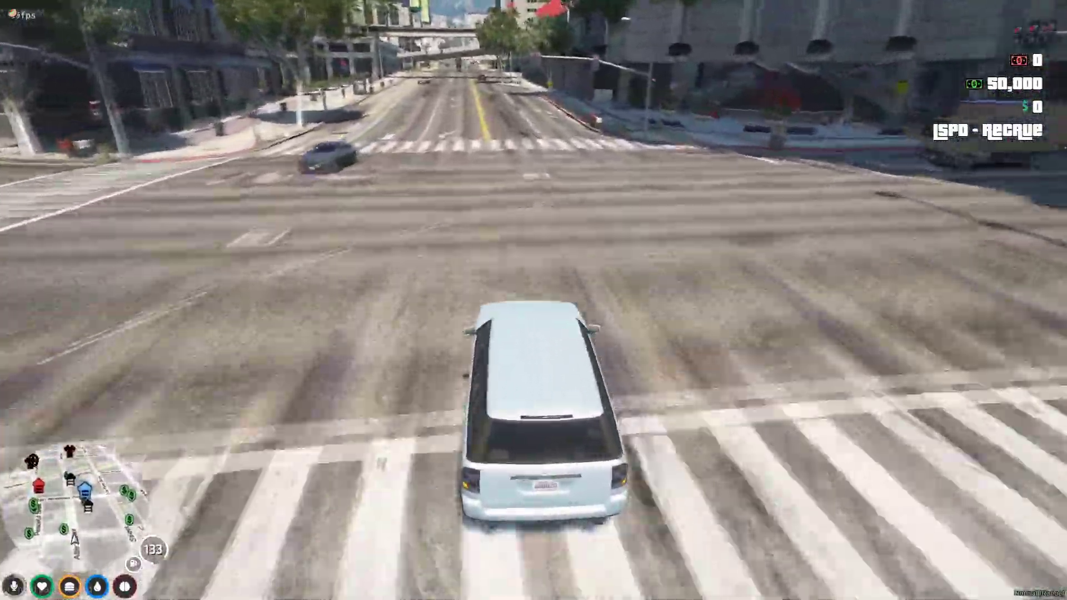
key("a")
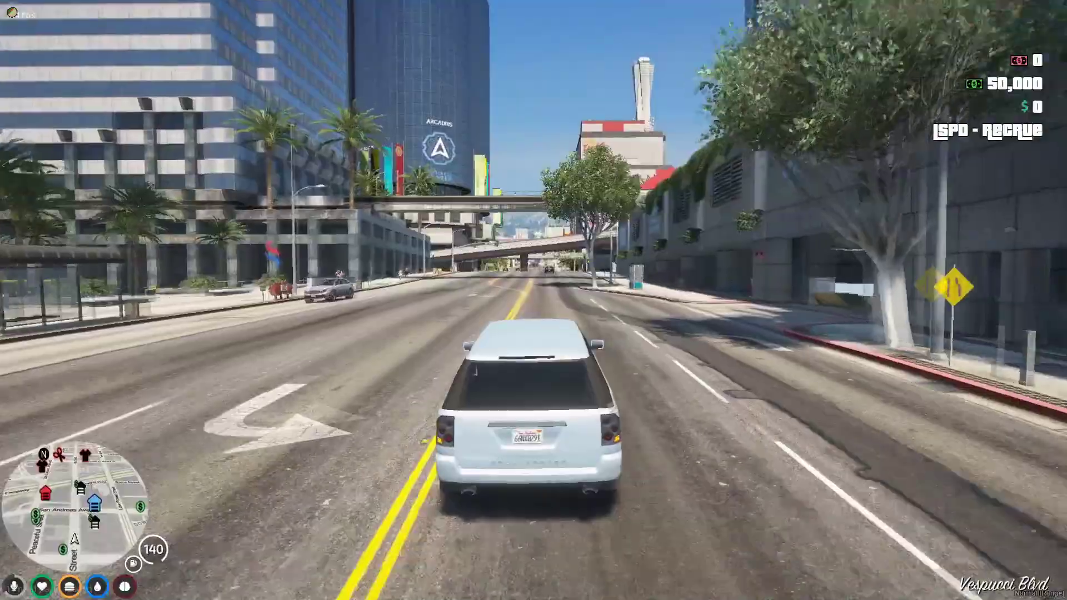
key("w")
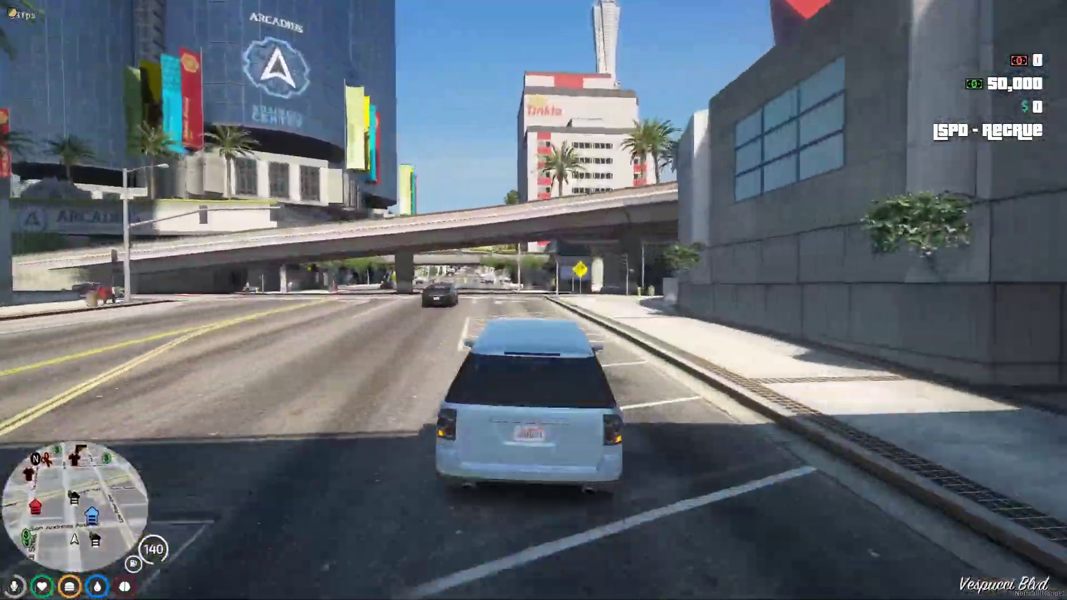
key("w")
key("a")
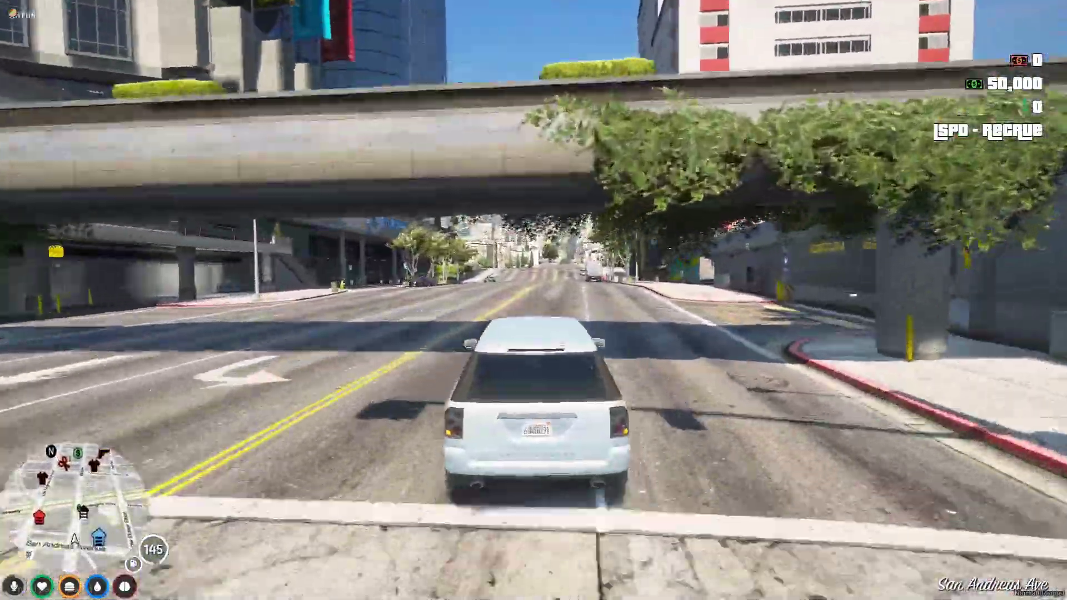
key("w")
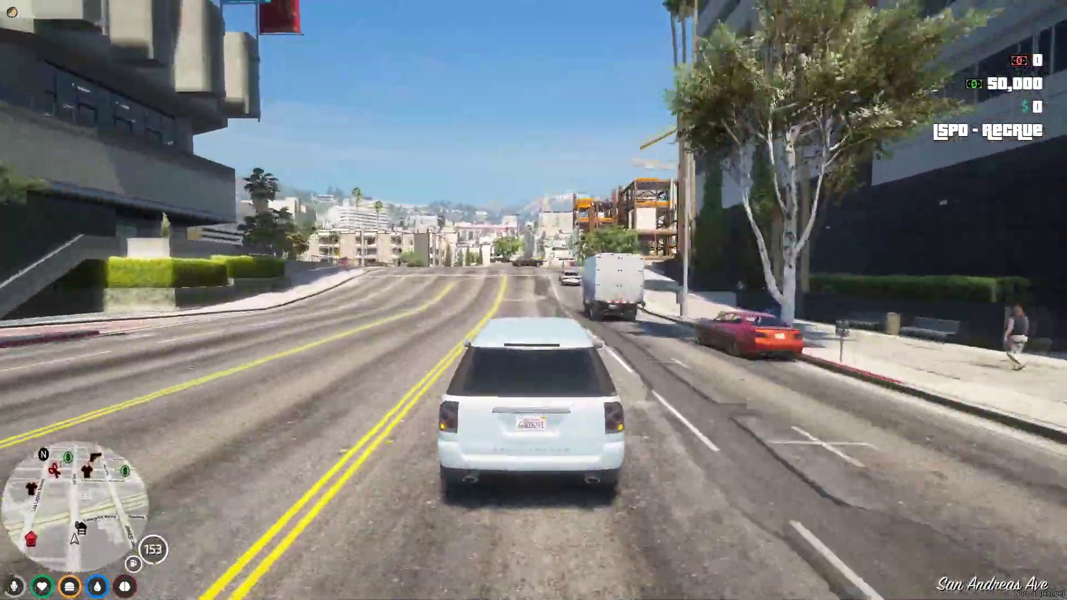
key("w")
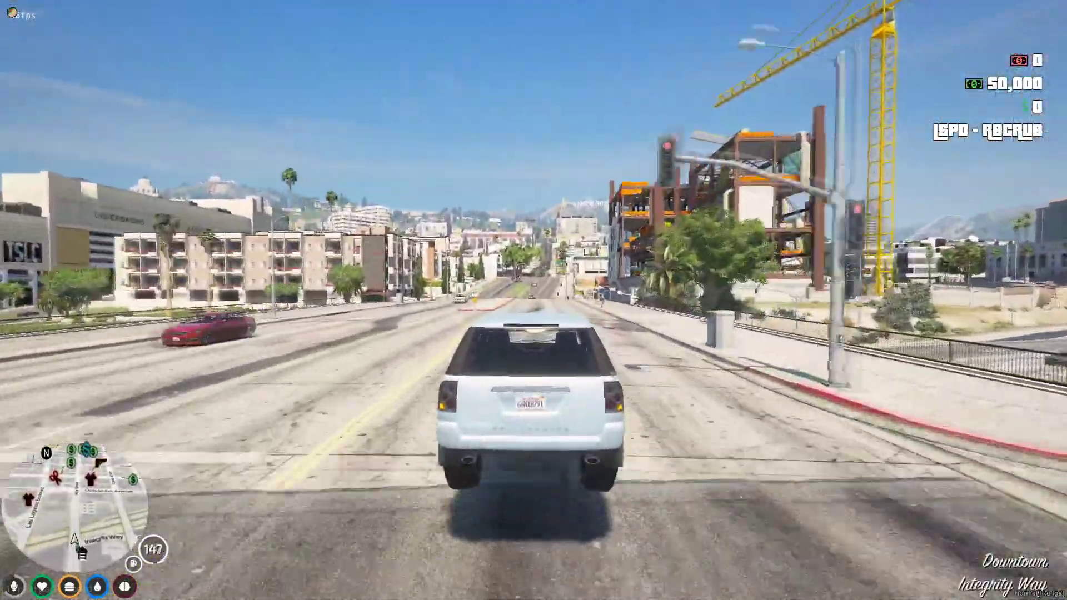
key("w")
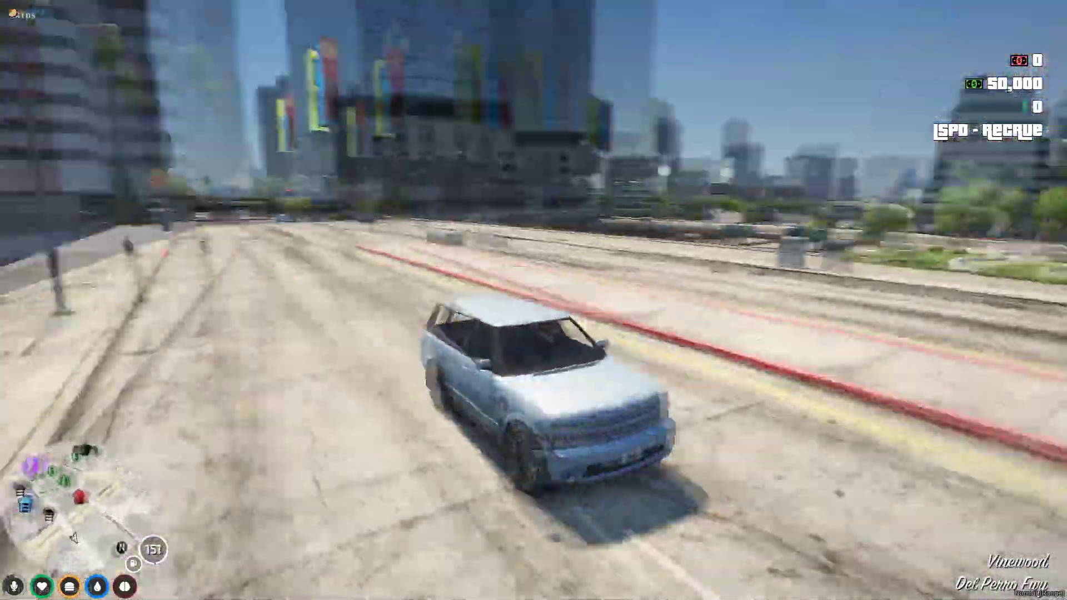
- Follow Del Perro Fwy into Alta, then Las Lagunas Blvd and Hawick Ave, climbing Spanish Ave
key("w")
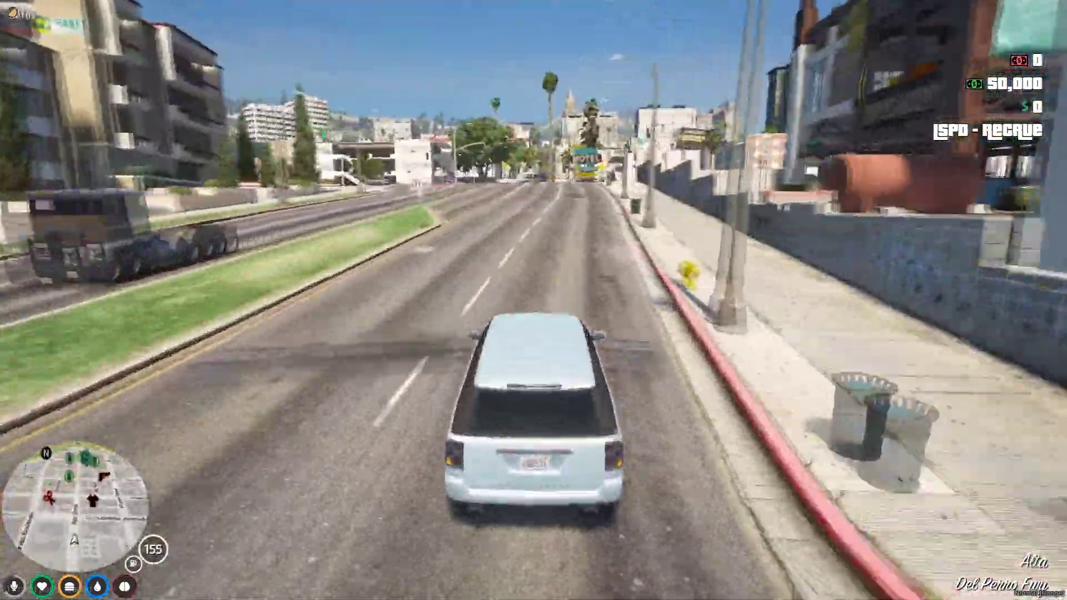
key("w")
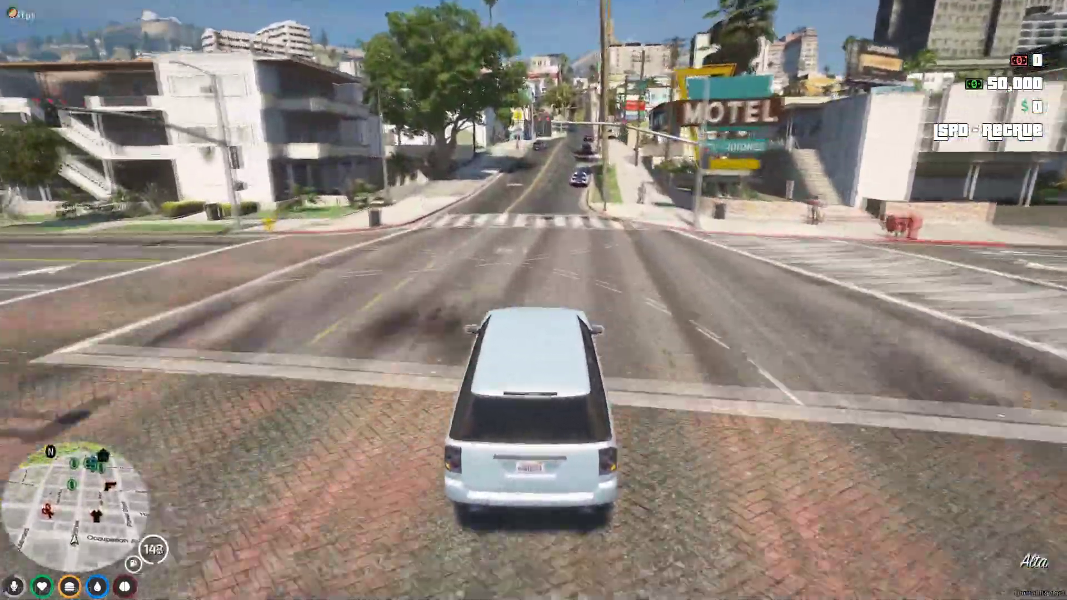
key("w")
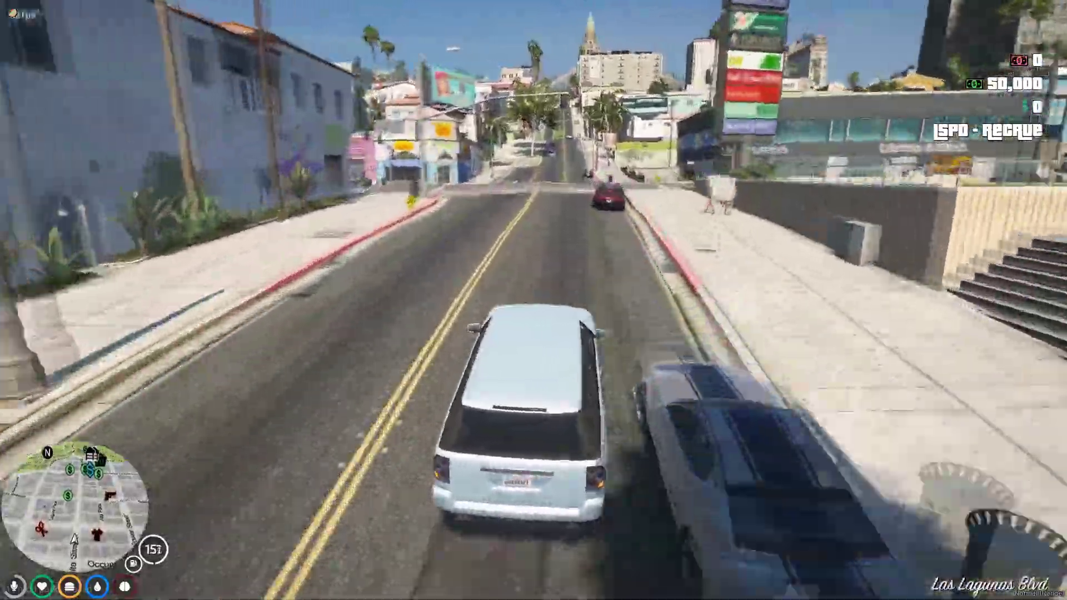
key("w")
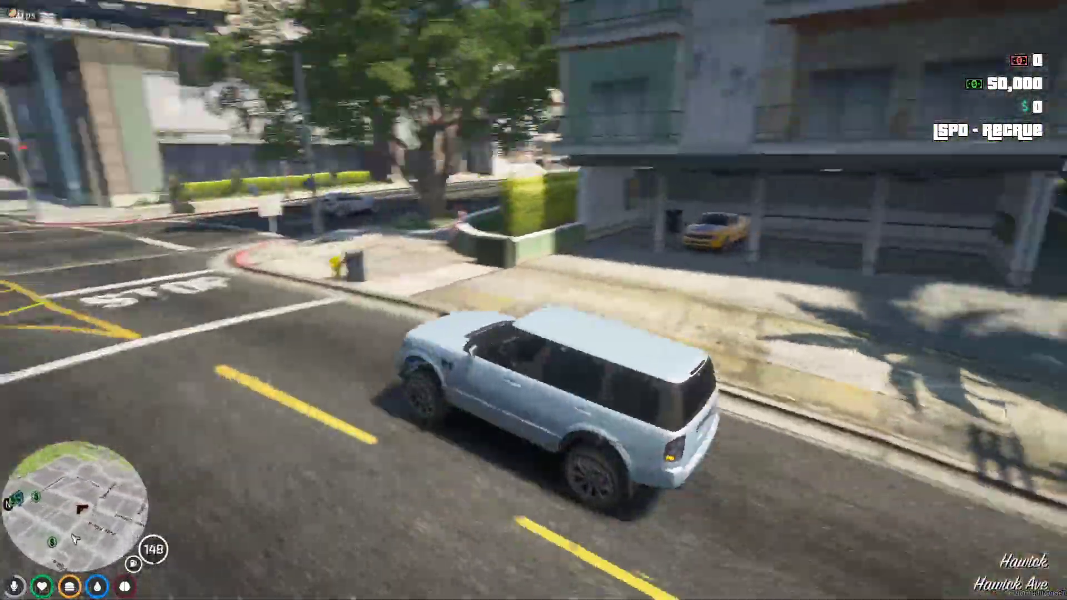
key("w")
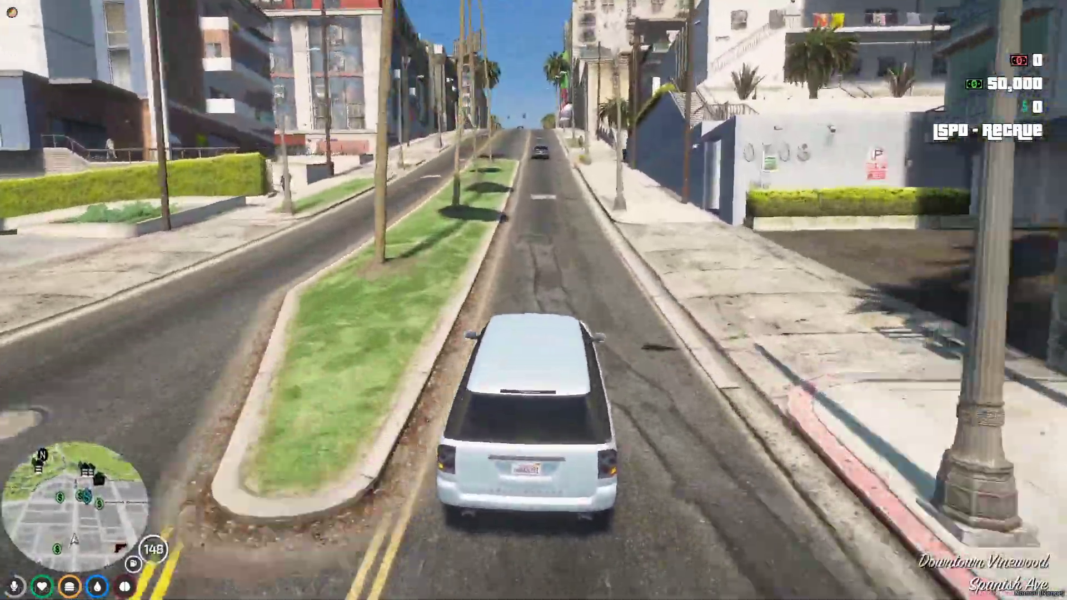
key("w")
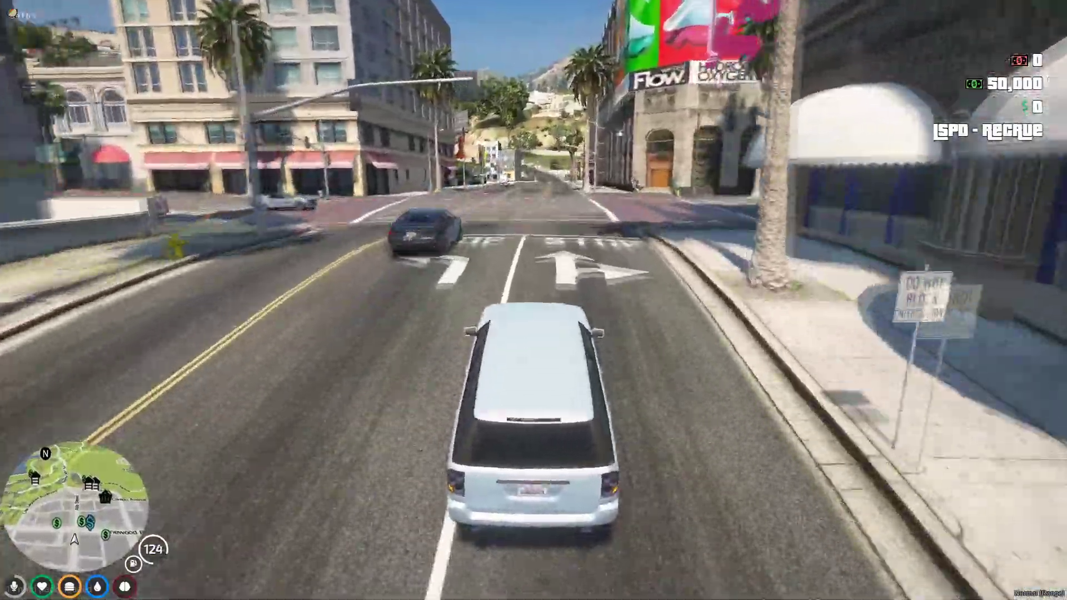
- Drive up Vinewood Blvd toward Clinton Ave and turn left at the hillside intersection
key("w")
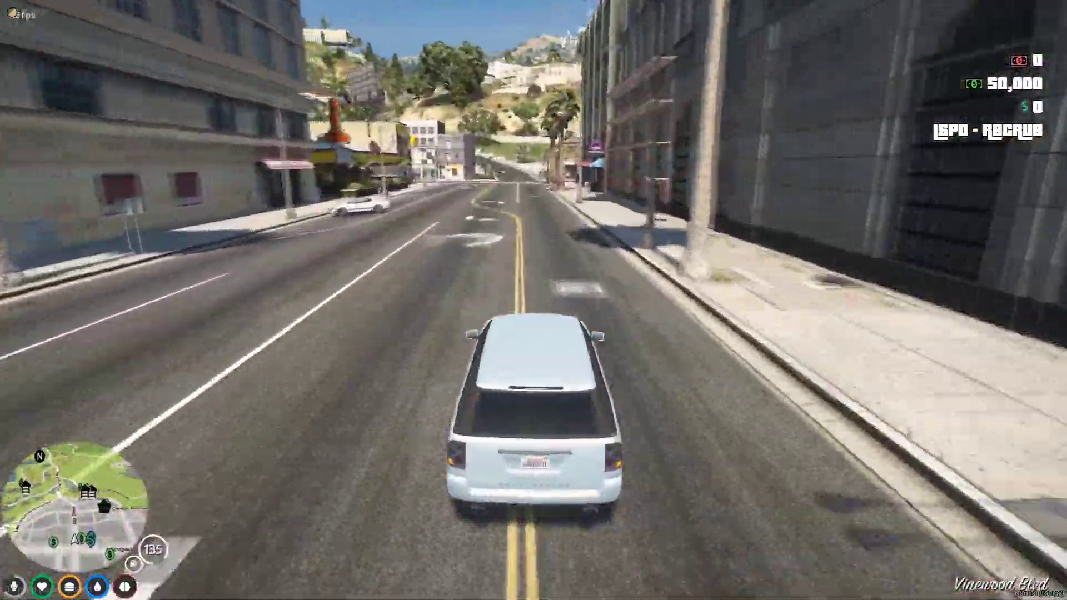
key("w")
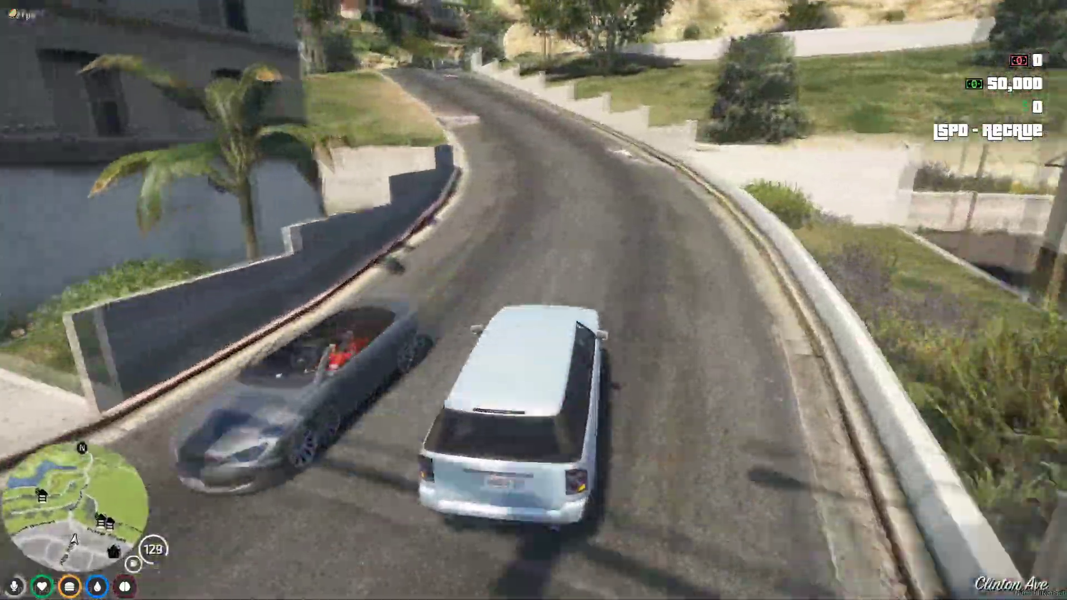
key("w")
key("a")
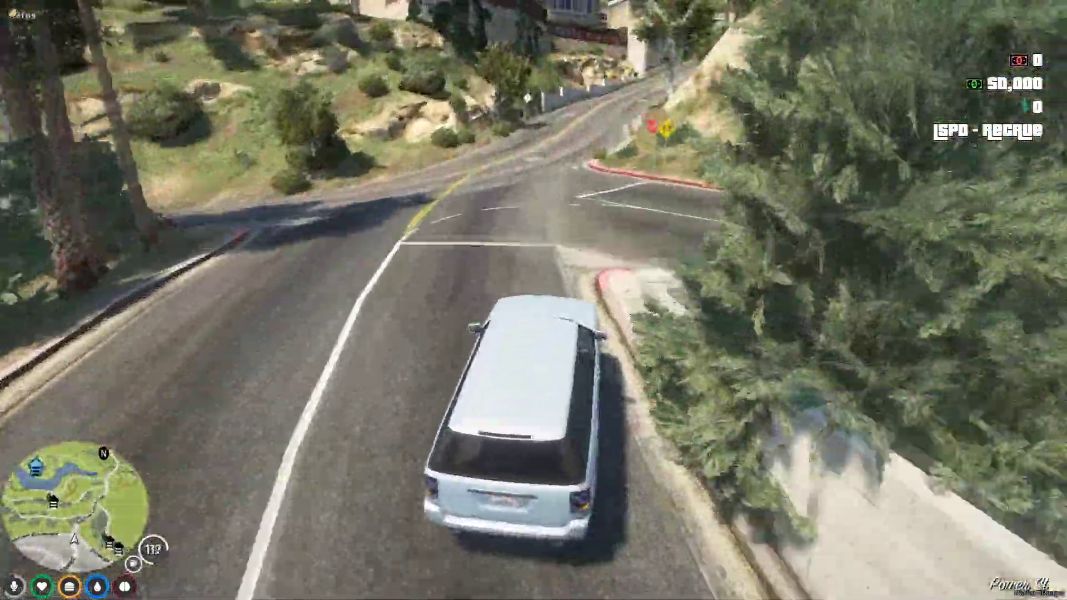